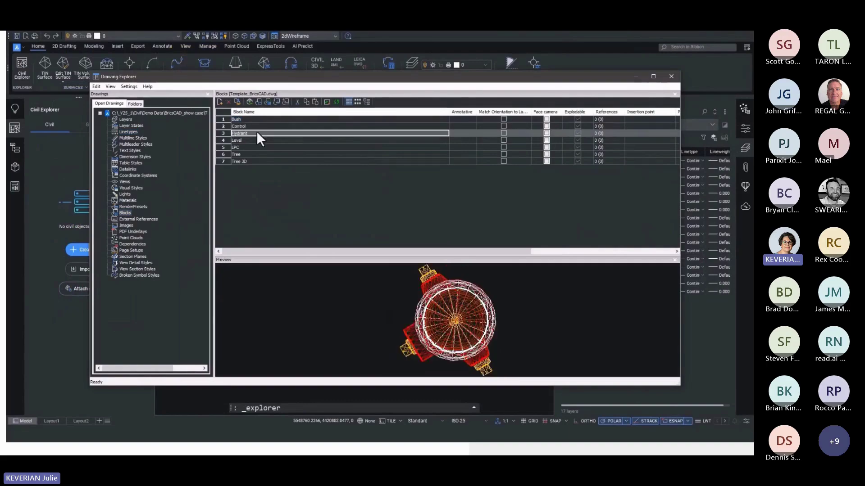
Preview the survey template's blocks, including Tree 3D, in the Drawing Explorer
click(256, 140)
click(252, 161)
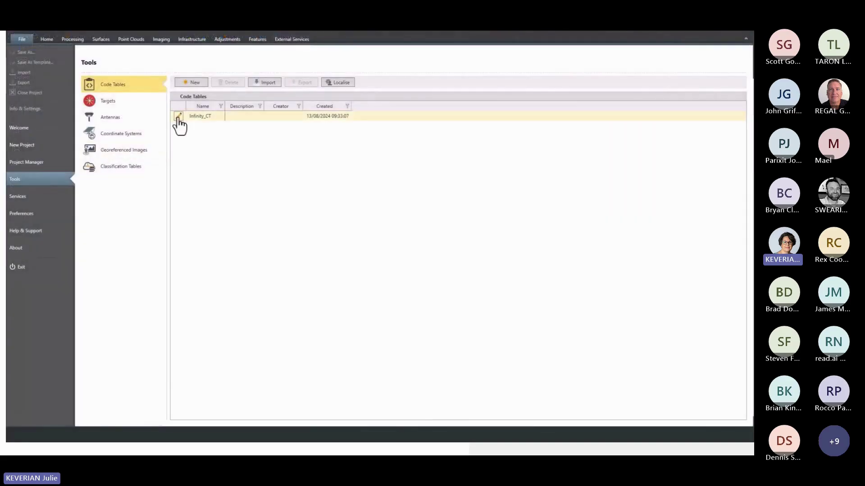
In Leica Infinity, import the layers and blocks from Template_BricsCAD into the Infinity_CT code table and show its blocks
click(178, 117)
click(201, 145)
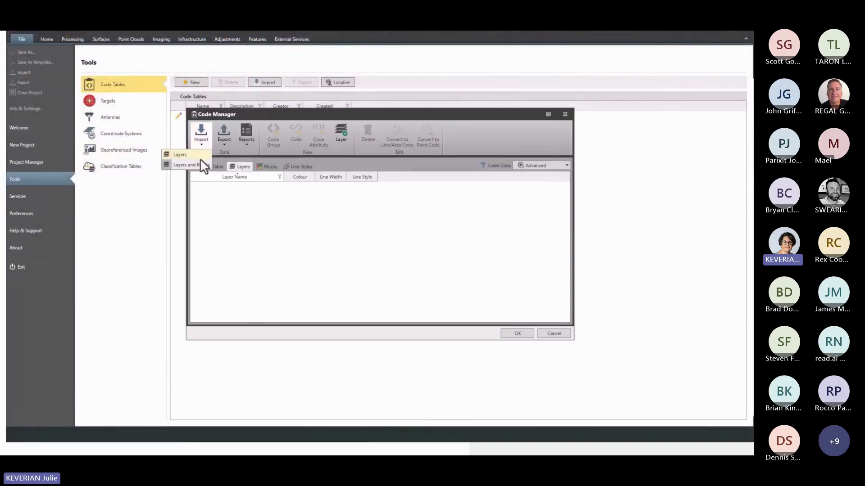
click(201, 164)
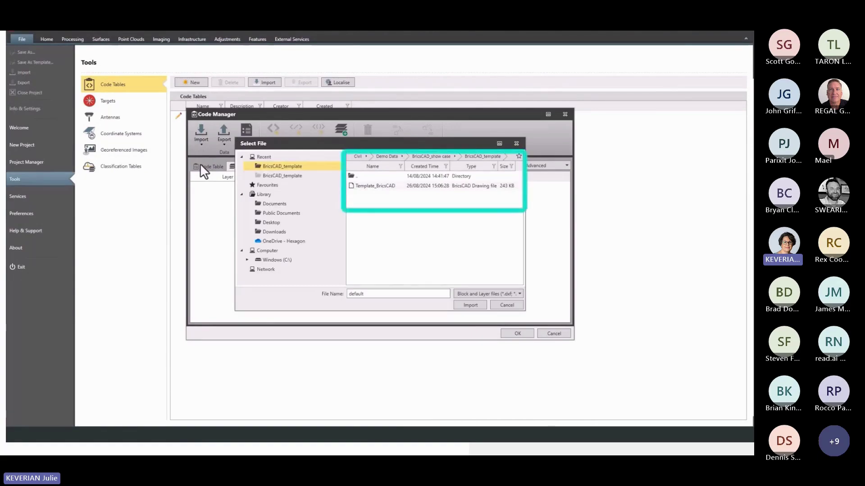
click(380, 186)
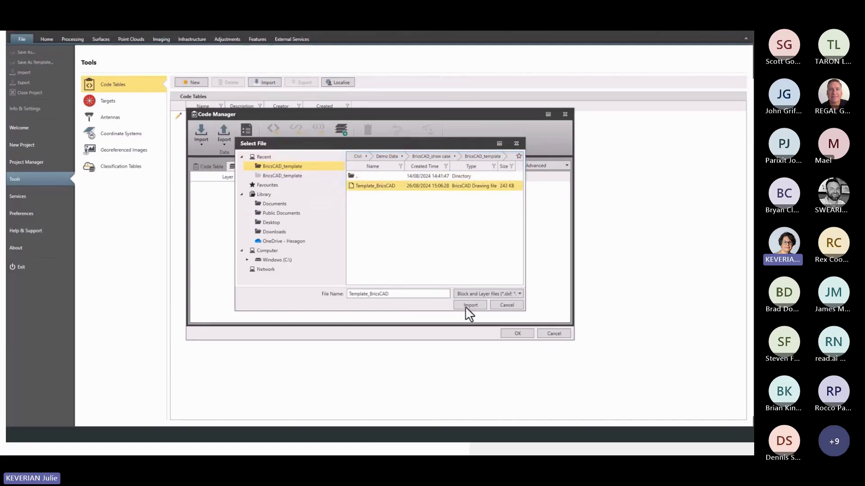
click(478, 306)
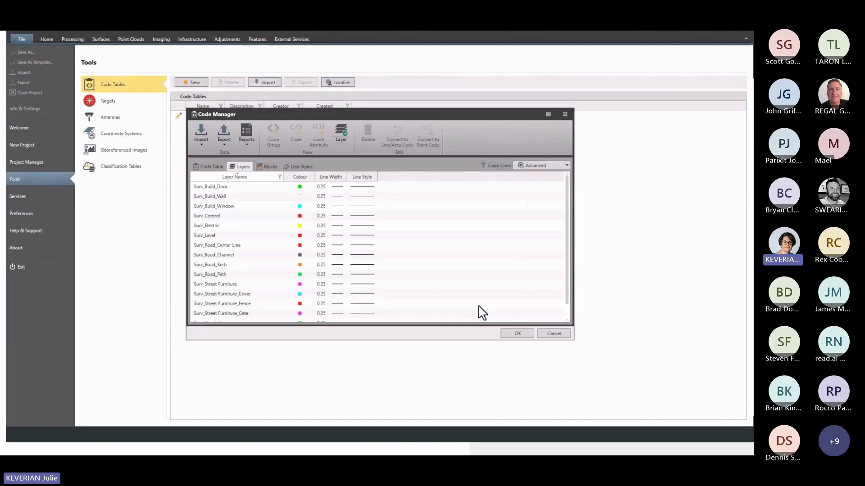
click(268, 166)
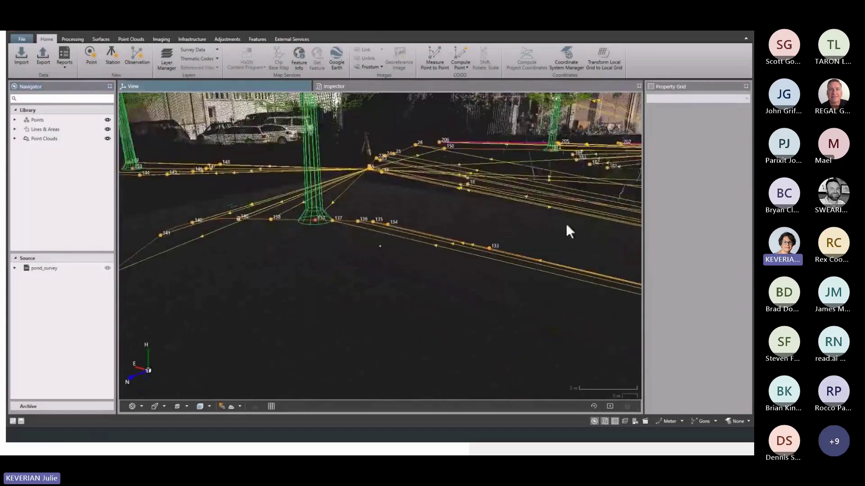
Set the Canopy attribute of tree point 152 to 5
click(735, 232)
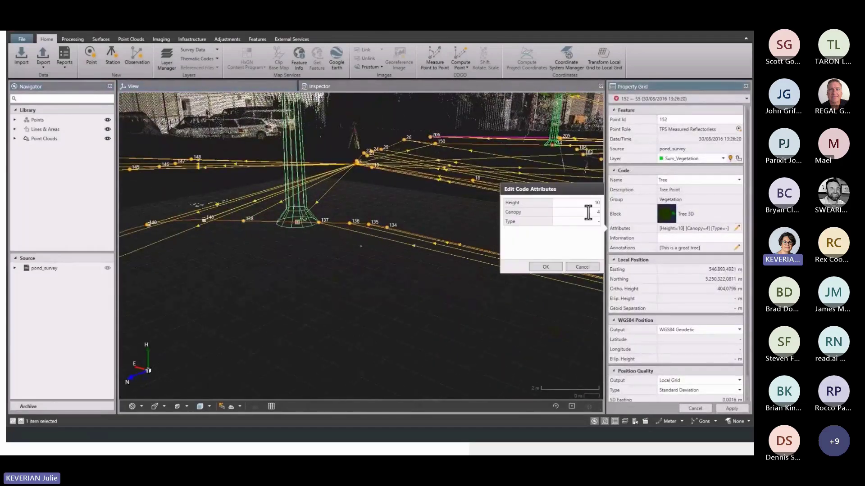
drag(589, 213, 599, 213)
text(5)
key(Return)
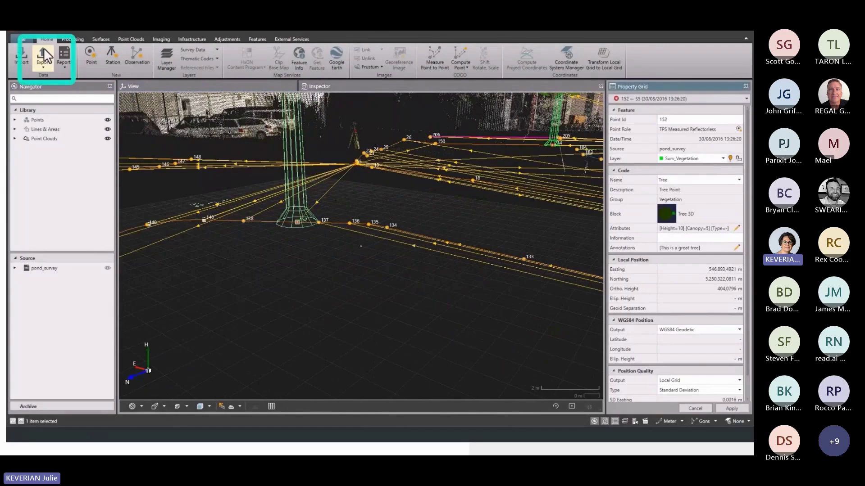
Export the survey project with BricsCAD - DWG as the output type
click(43, 54)
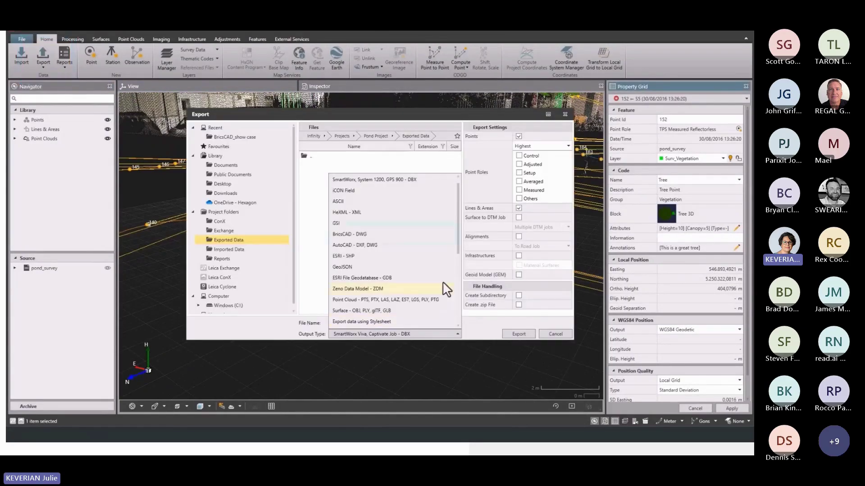
click(439, 235)
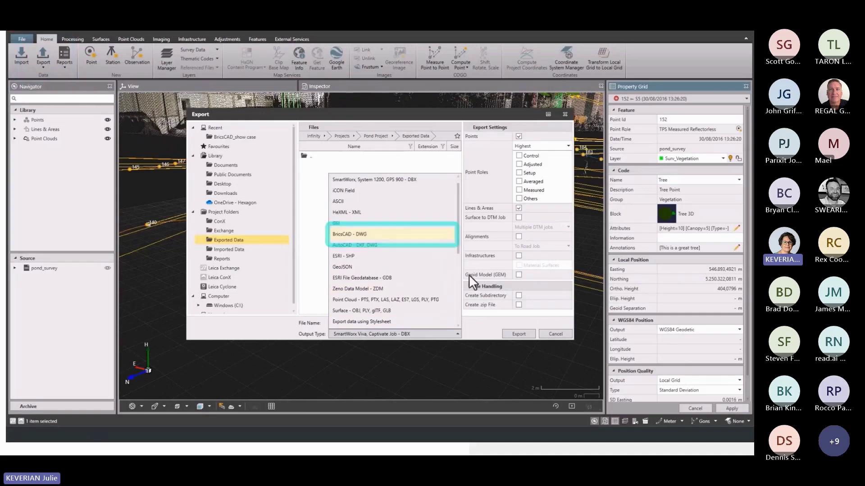
click(514, 333)
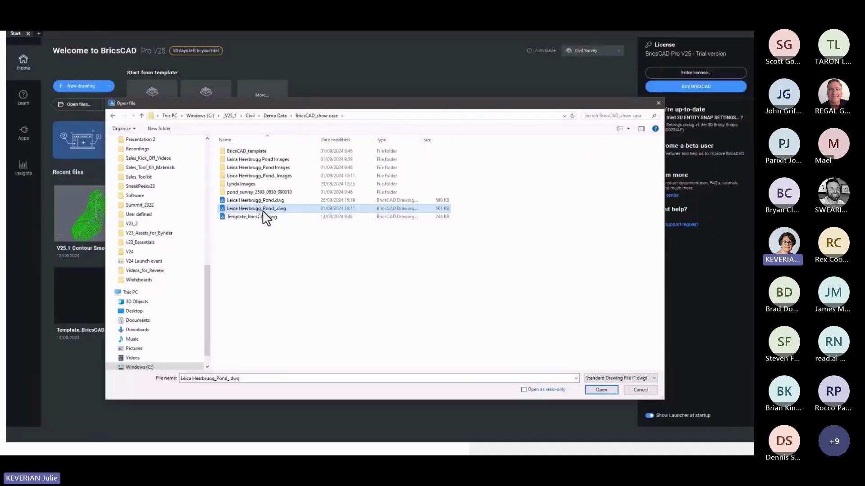
In BricsCAD, open Leica Heerbrugg_Pond_.dwg and hide the TPS Observations layer
click(592, 388)
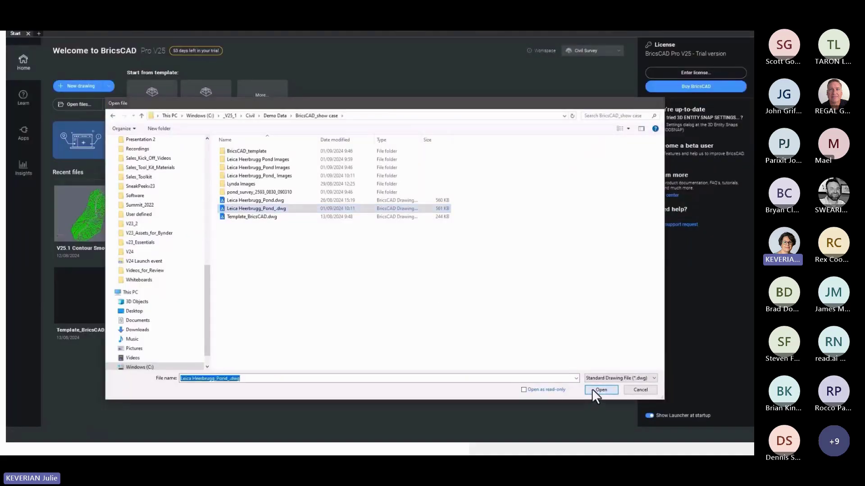
click(577, 316)
click(579, 316)
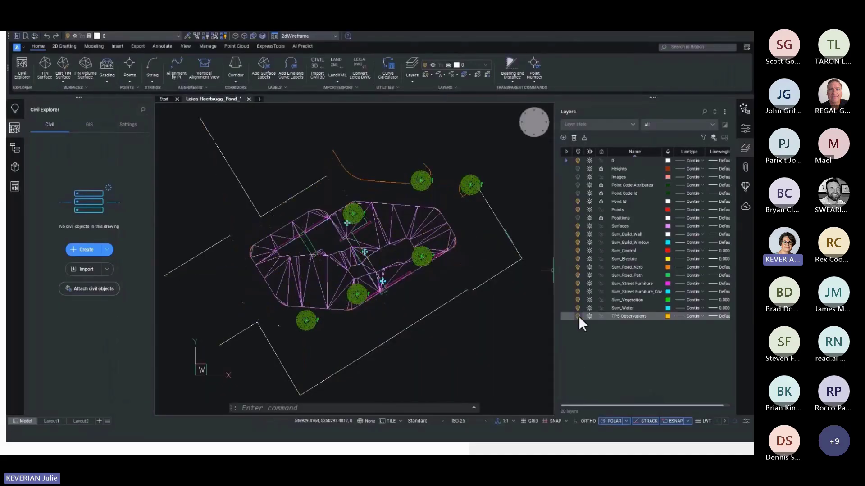
Convert the drawing's Leica data into civil objects, deleting the original entities
click(353, 214)
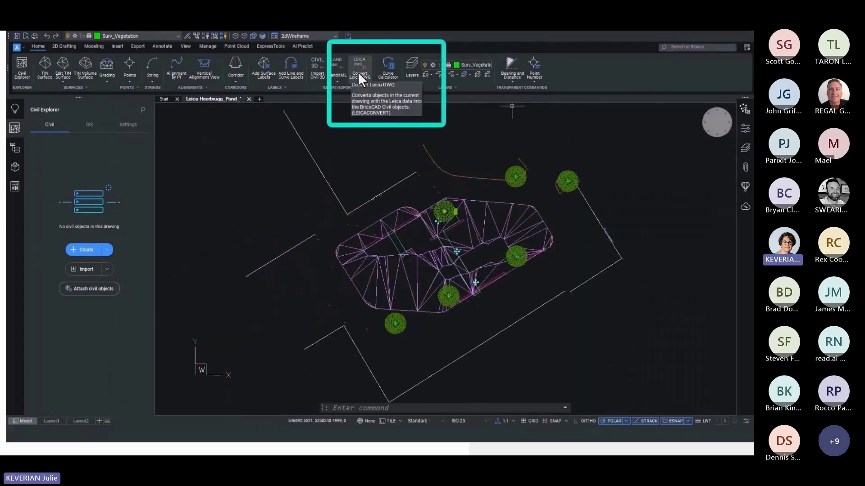
click(358, 71)
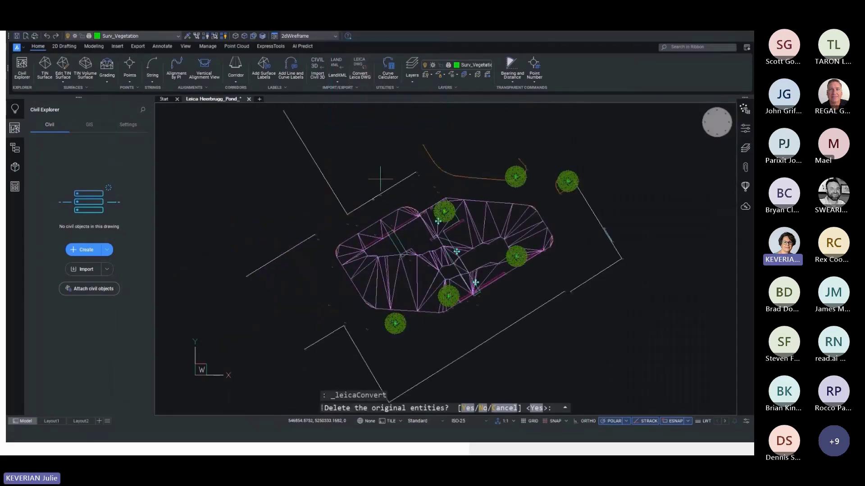
click(468, 409)
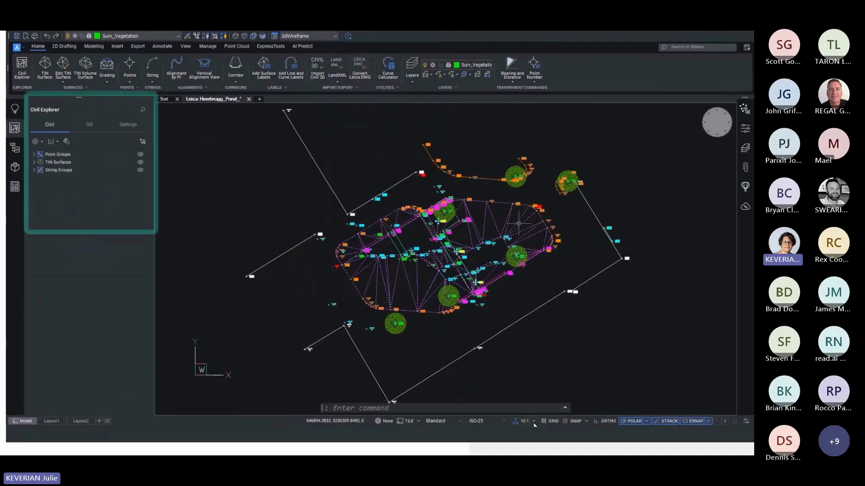
View the model in 3D and inspect the properties of point 152 at the tree's base
right_click(720, 118)
mouse_move(705, 131)
click(636, 131)
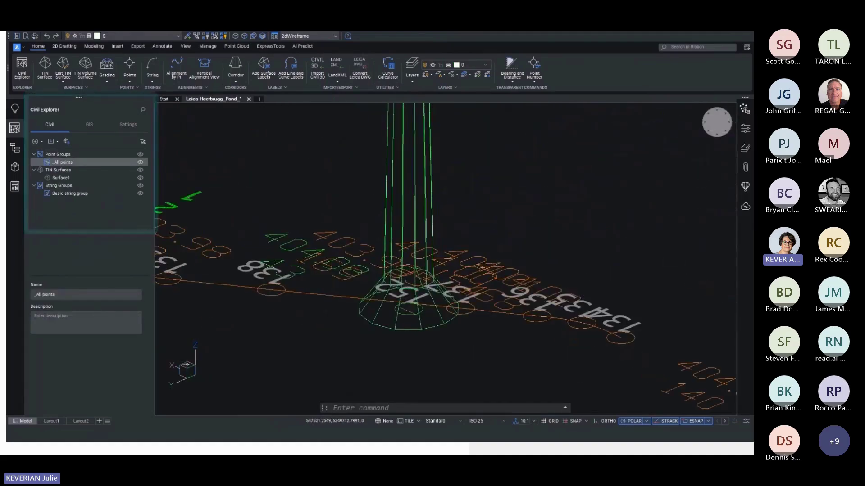
click(430, 279)
click(745, 129)
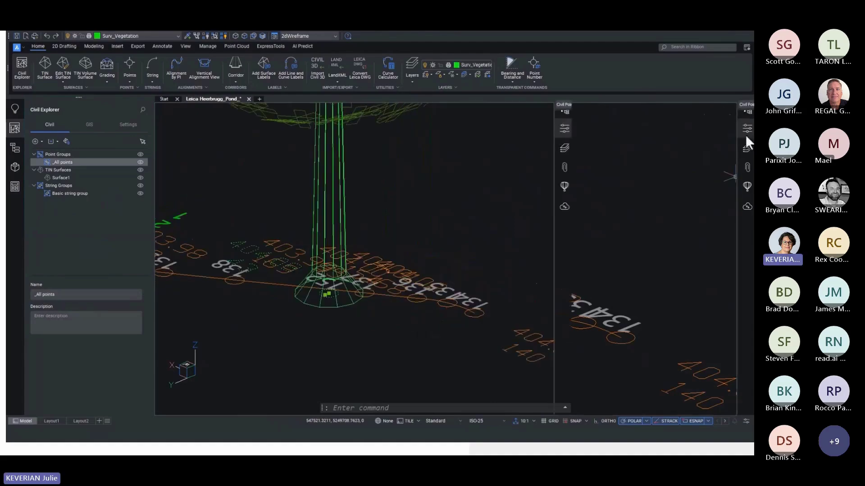
scroll(731, 166, down, 2)
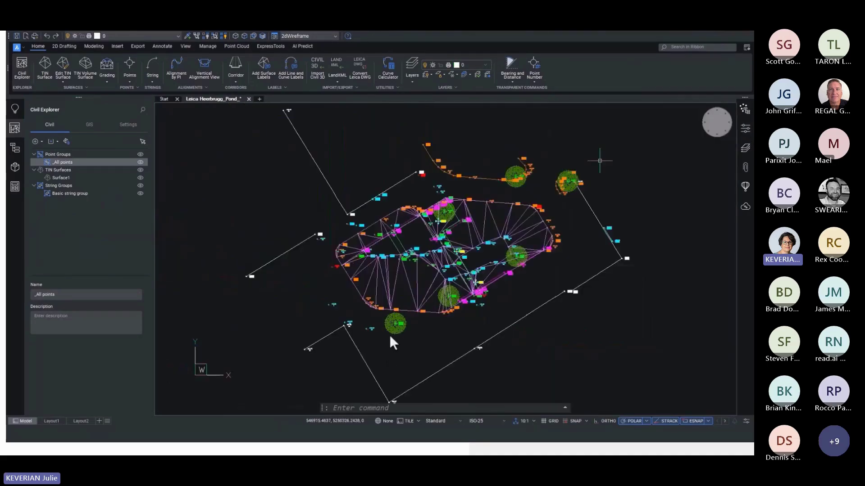
Examine point 165, at the tree below the pond, across the columns of the Civil Point Editor
scroll(401, 316, up, 3)
double_click(412, 300)
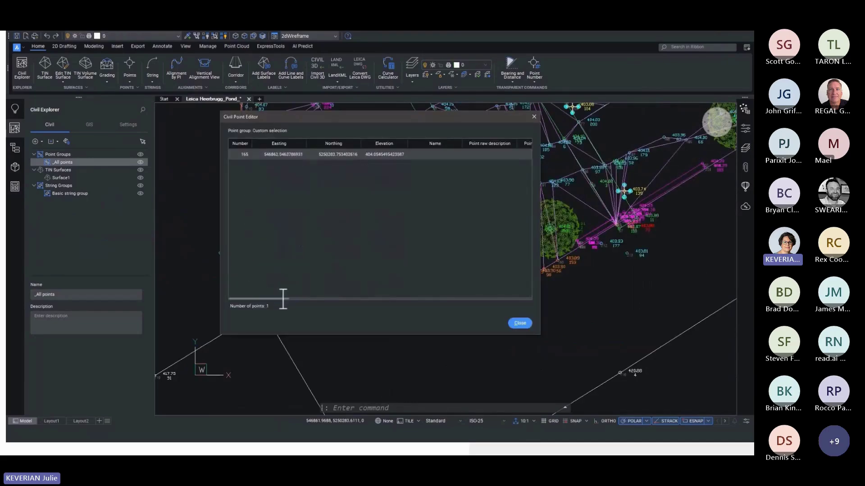
drag(283, 299, 403, 311)
key(Escape)
Create a point group named Vegetation Points, filtered to points whose user attribute value is Tree
right_click(98, 154)
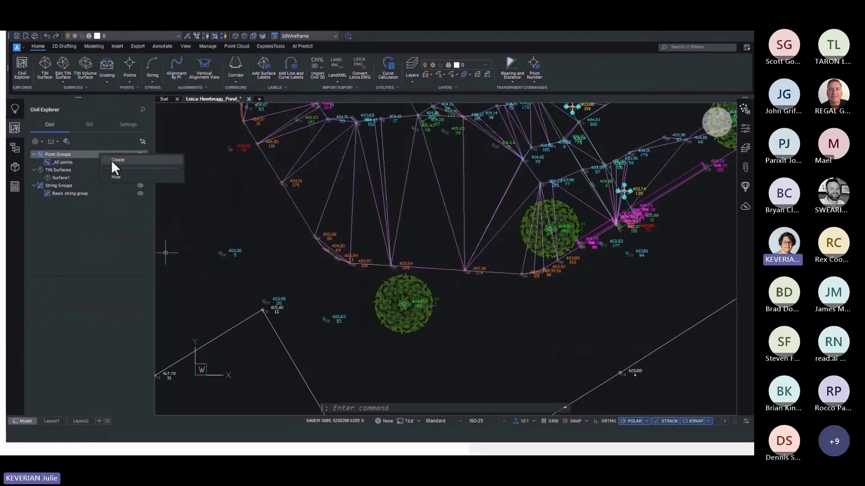
click(117, 160)
text(Vegetation Points)
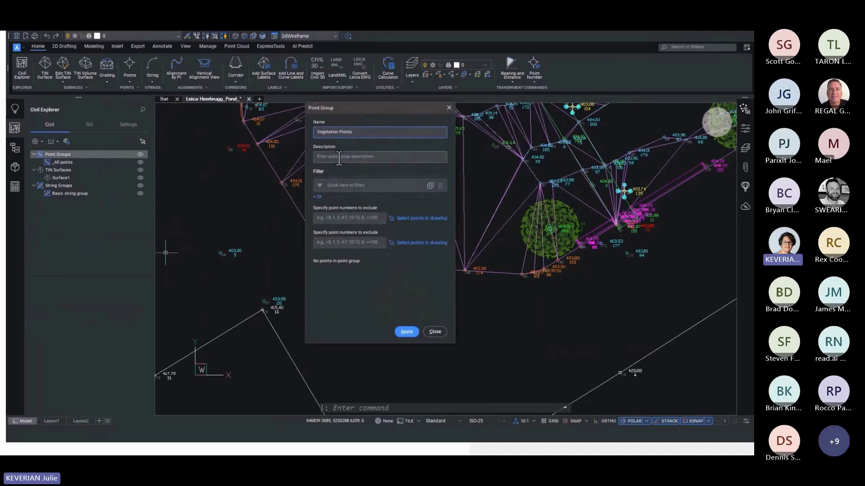
click(339, 186)
click(362, 246)
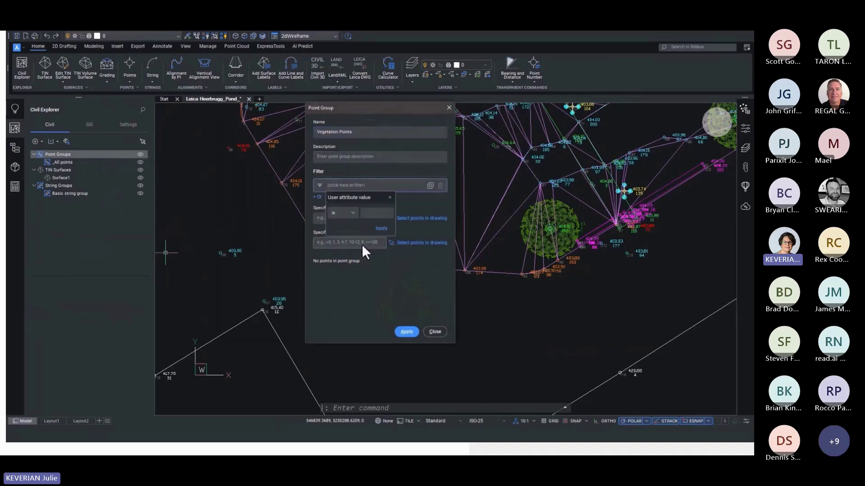
click(378, 213)
text(Tree)
click(380, 228)
click(407, 332)
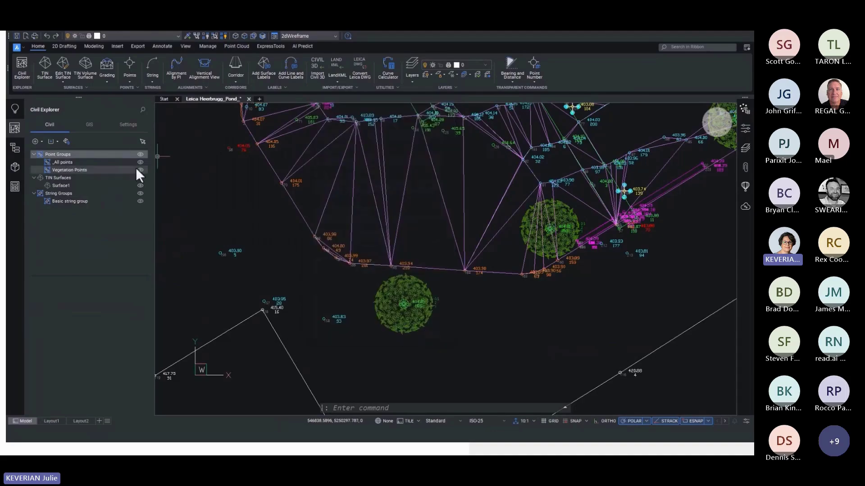
Hide all point groups and display Surface1 with contours instead of triangles
click(140, 155)
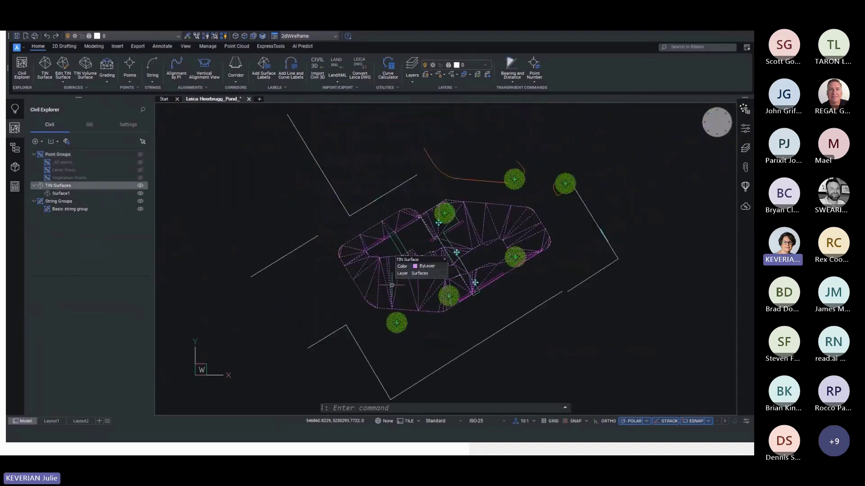
scroll(392, 285, up, 3)
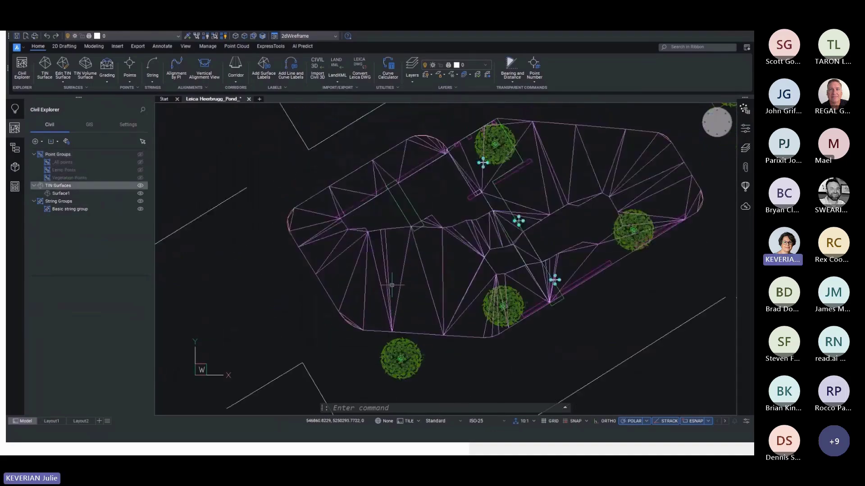
scroll(391, 285, up, 3)
click(97, 194)
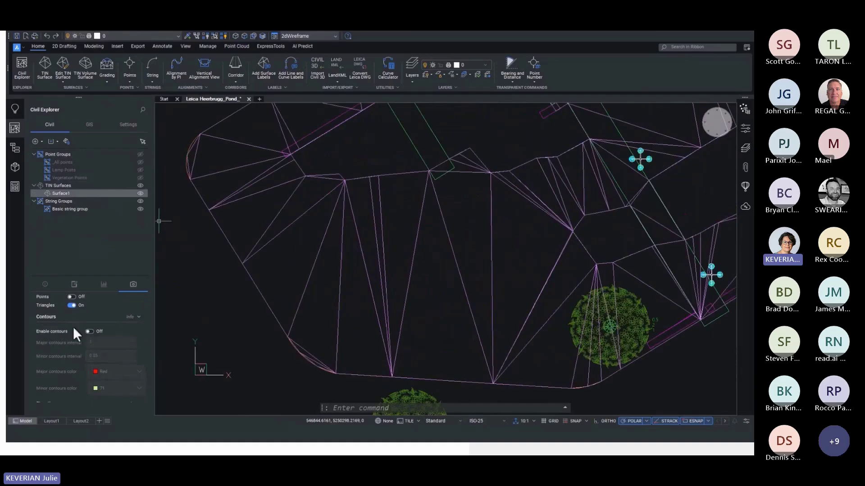
click(71, 305)
click(93, 330)
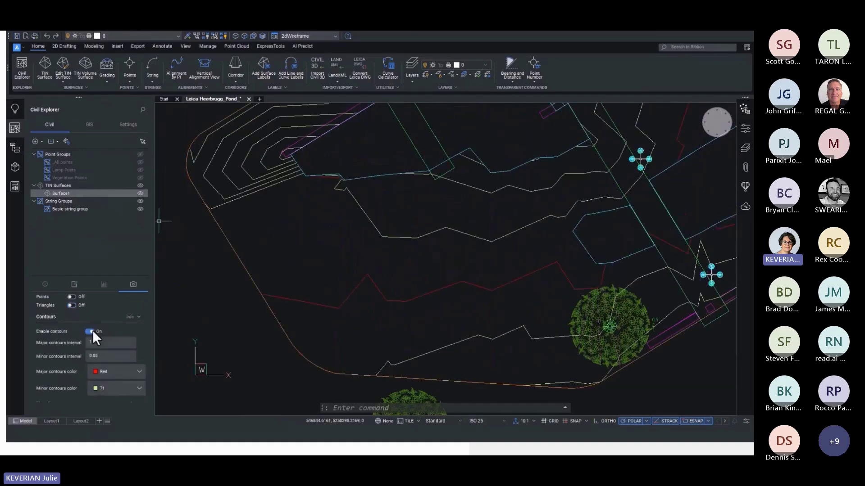
Add contour labels to Surface1 along a line crossing the contours in the pond's lower part
click(257, 65)
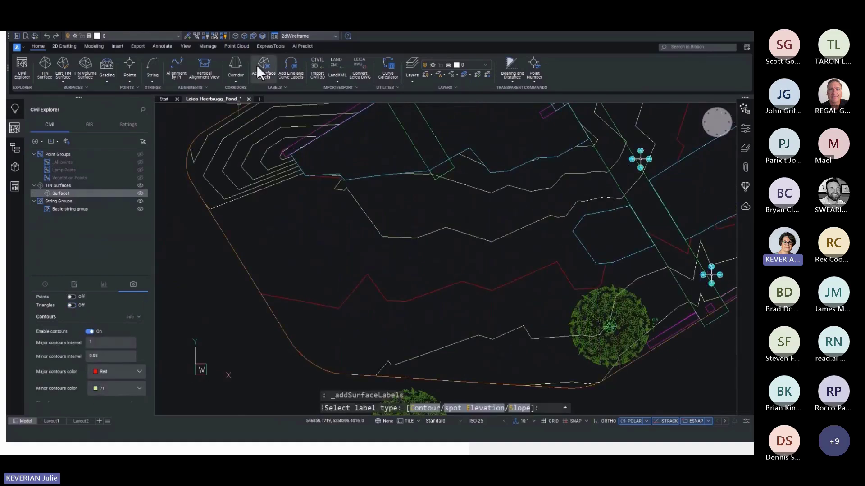
click(425, 408)
click(458, 382)
click(469, 363)
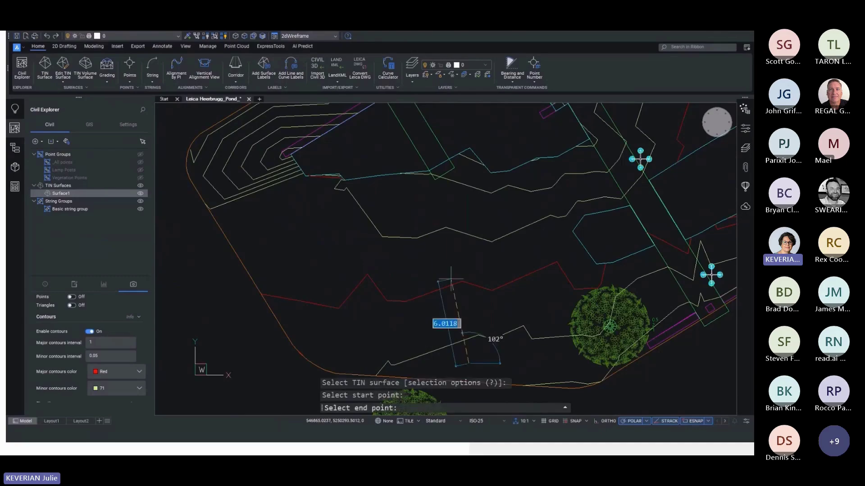
click(435, 210)
scroll(476, 309, up, 2)
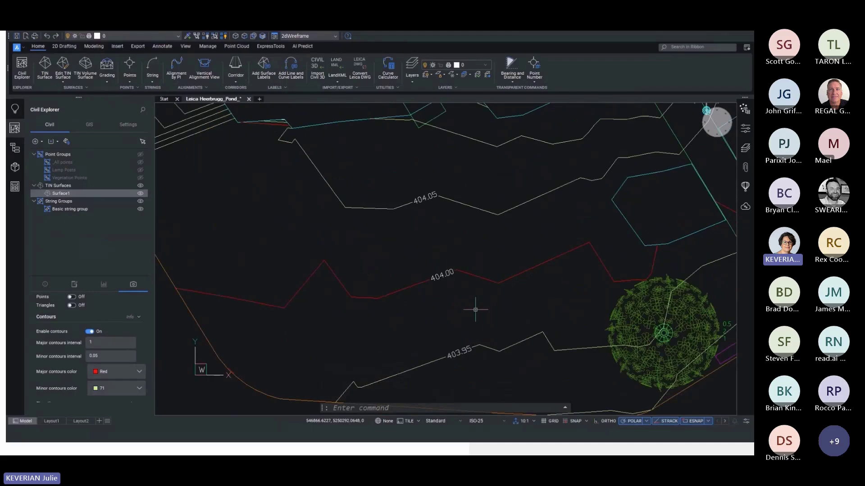
Show all point groups, hide Surface1, and bring String3 of the Basic string group into a tilted 3D view
click(140, 154)
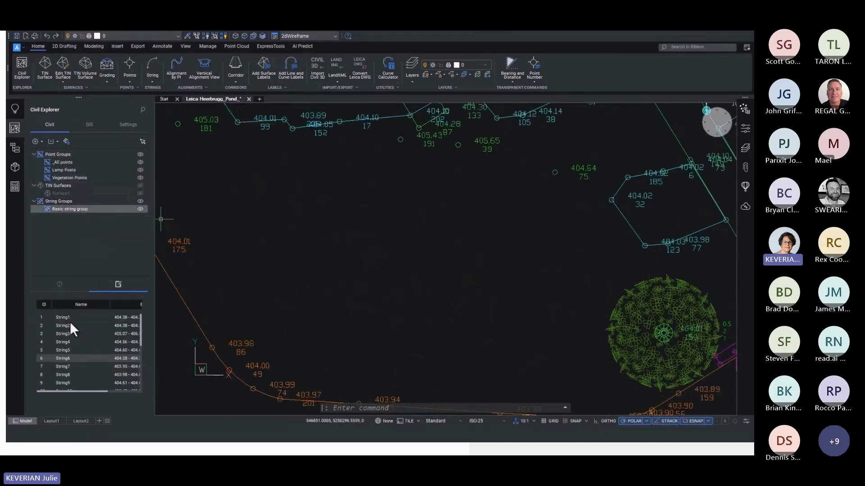
double_click(69, 332)
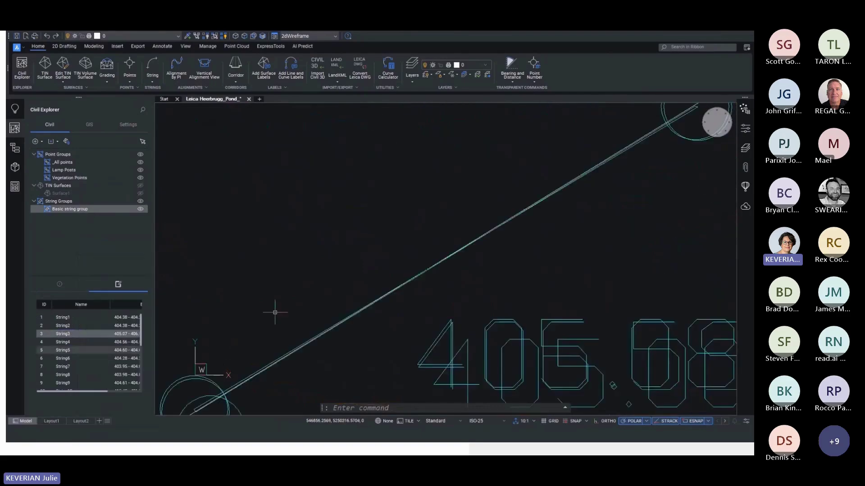
scroll(274, 313, down, 5)
middle_drag(303, 333, 305, 262)
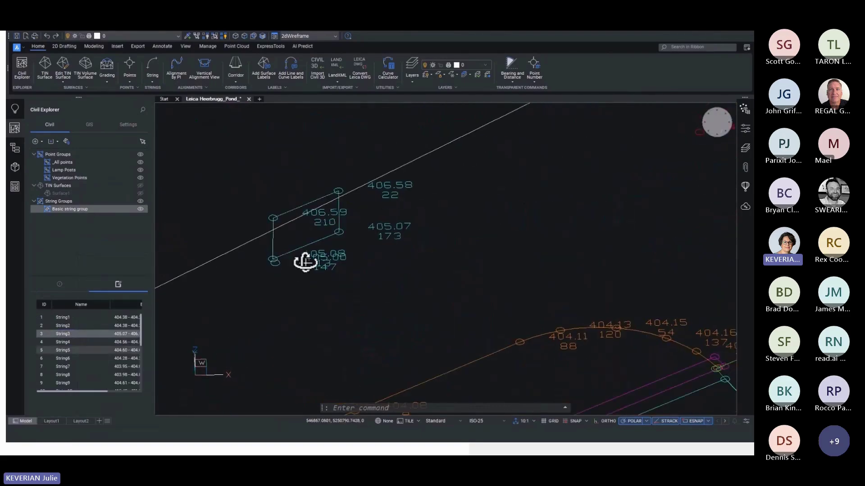
scroll(305, 262, up, 2)
Rename String3, the small closed string on layer Surv_Build_Window, as Window
click(282, 259)
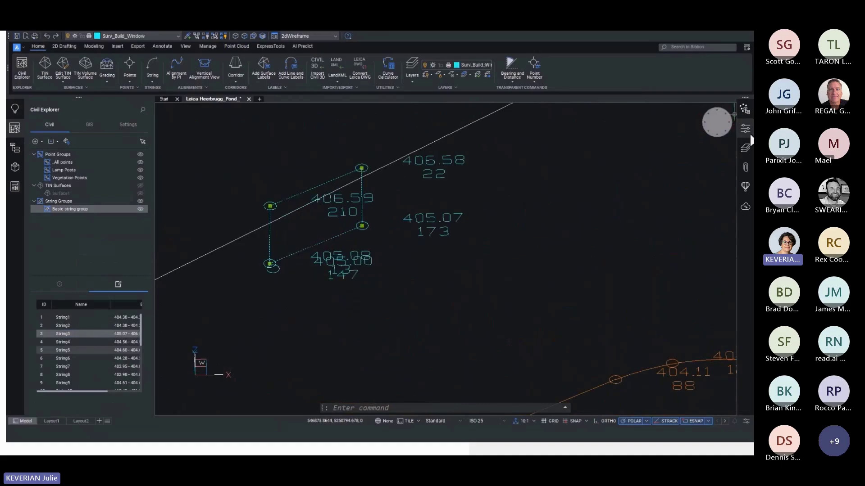
click(751, 136)
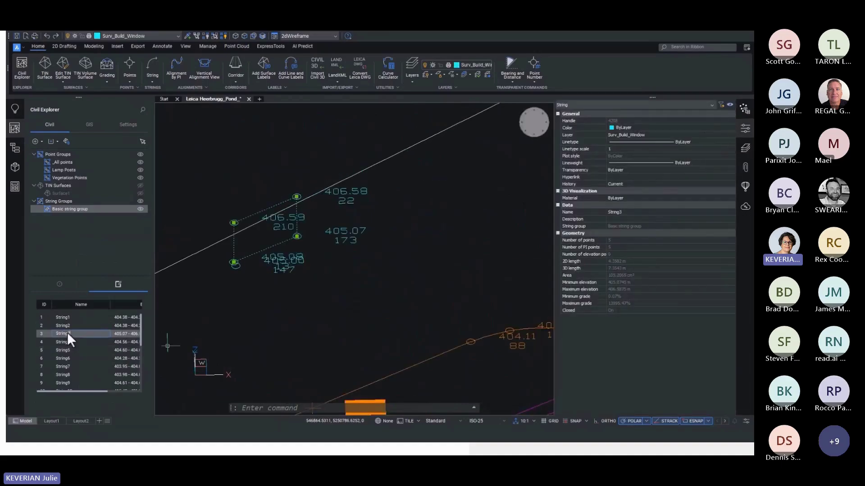
key(Return)
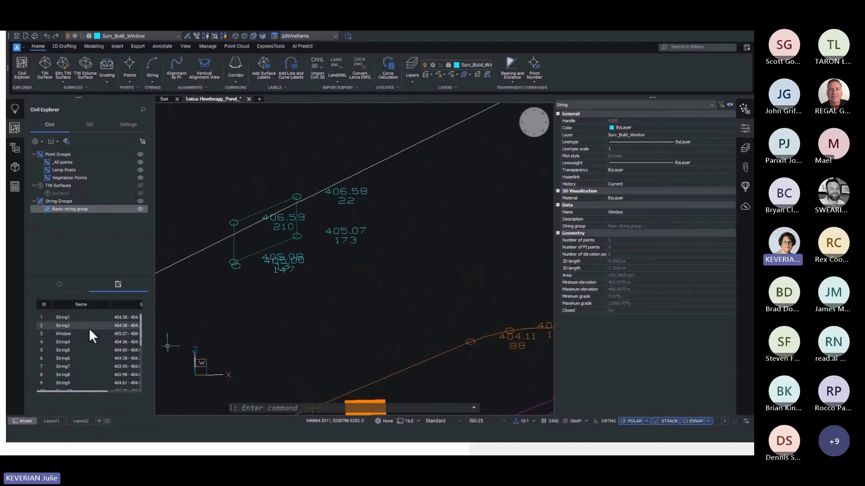
Examine the Window string's elevations, horizontal geometry and statistics in the String Editor
right_click(109, 333)
click(135, 262)
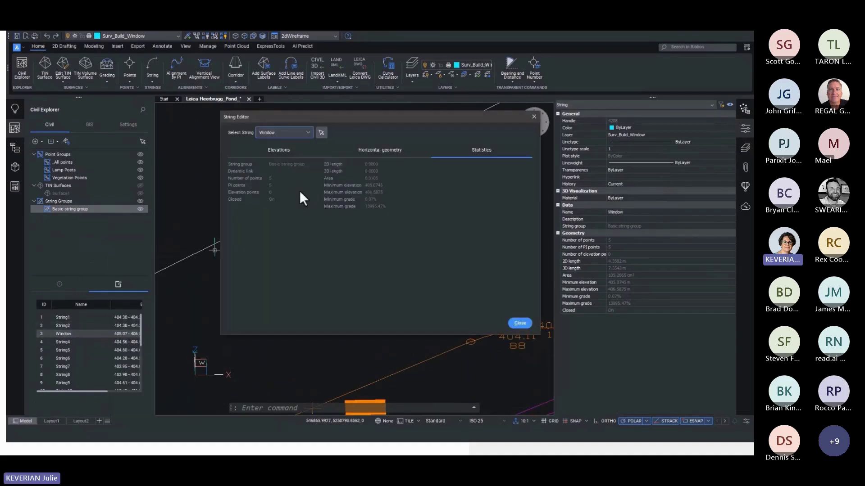
click(278, 150)
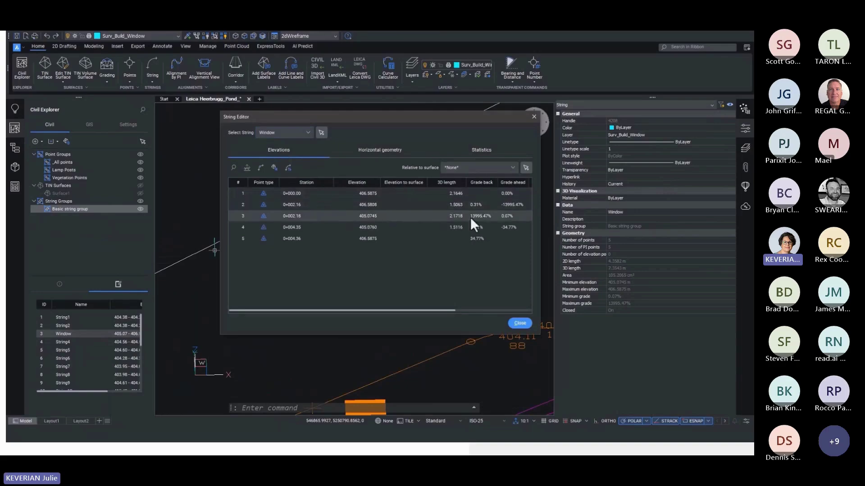
click(373, 150)
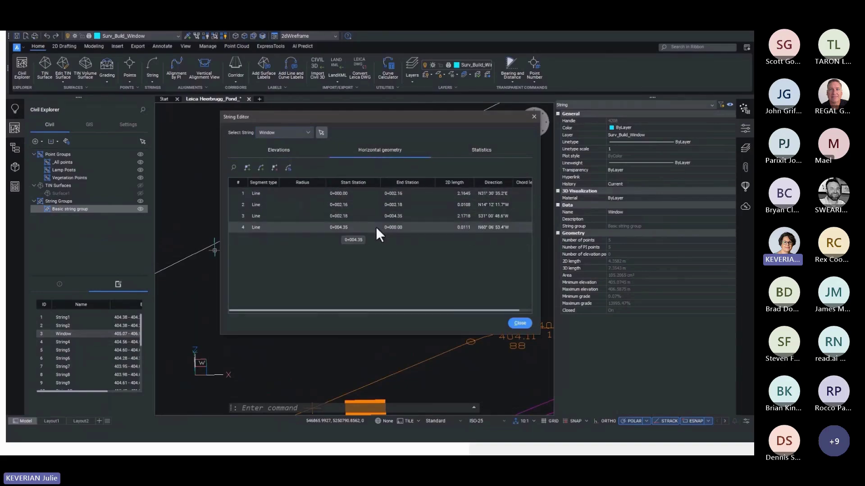
click(477, 150)
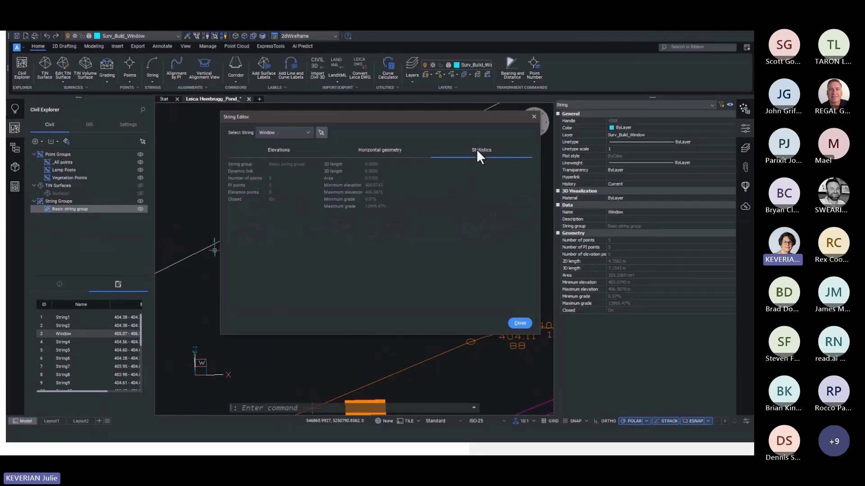
click(520, 324)
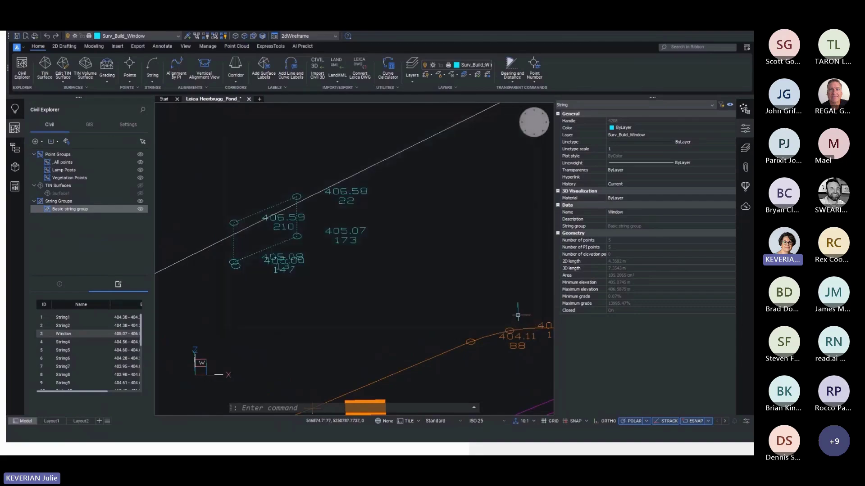
click(744, 127)
click(713, 120)
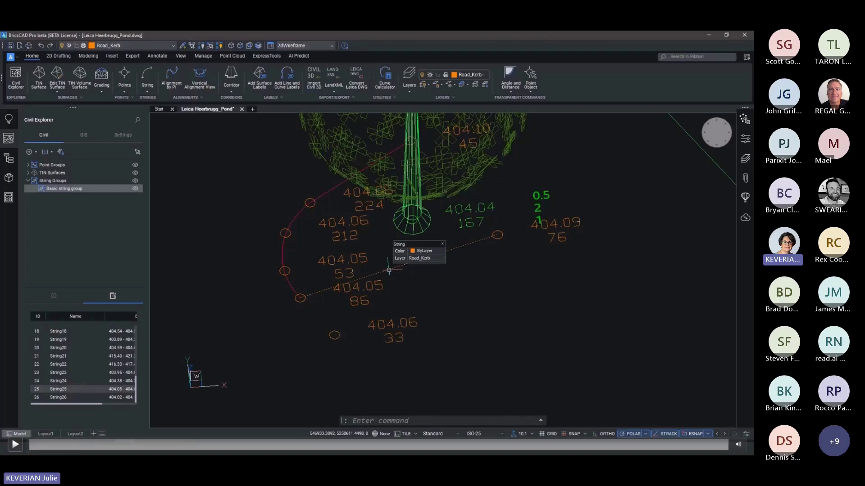
Examine the elevations of both points of String25, the Road_Kerb string below the tree, in the String Editor
click(388, 270)
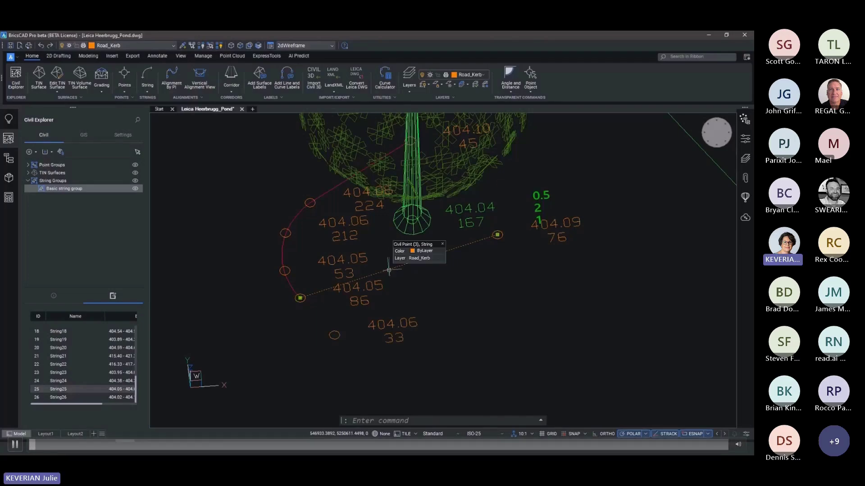
double_click(389, 270)
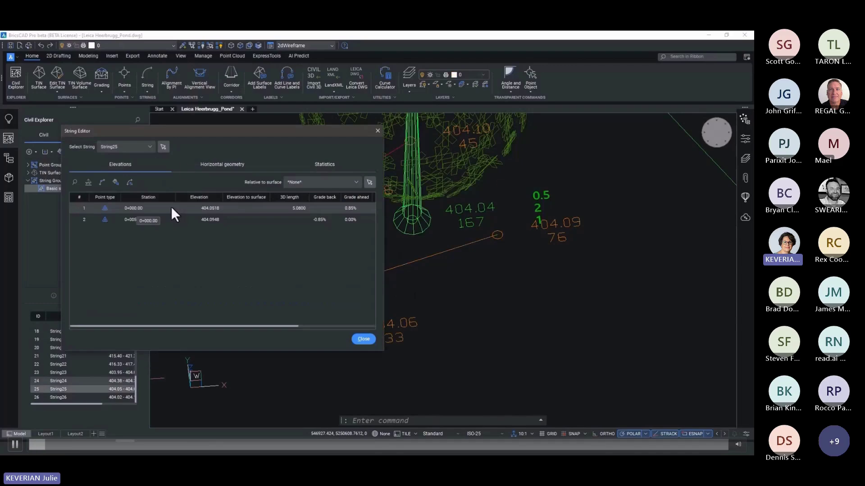
click(171, 207)
drag(197, 130, 162, 128)
click(389, 244)
middle_drag(392, 248, 469, 239)
click(176, 217)
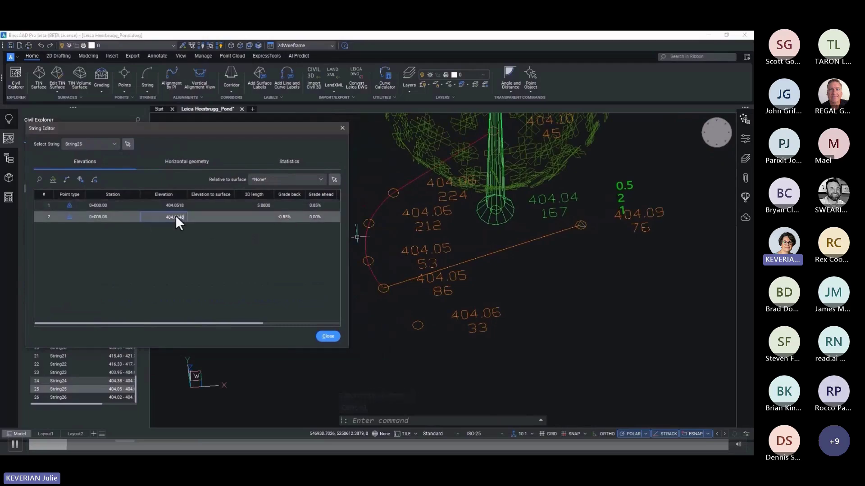
click(170, 205)
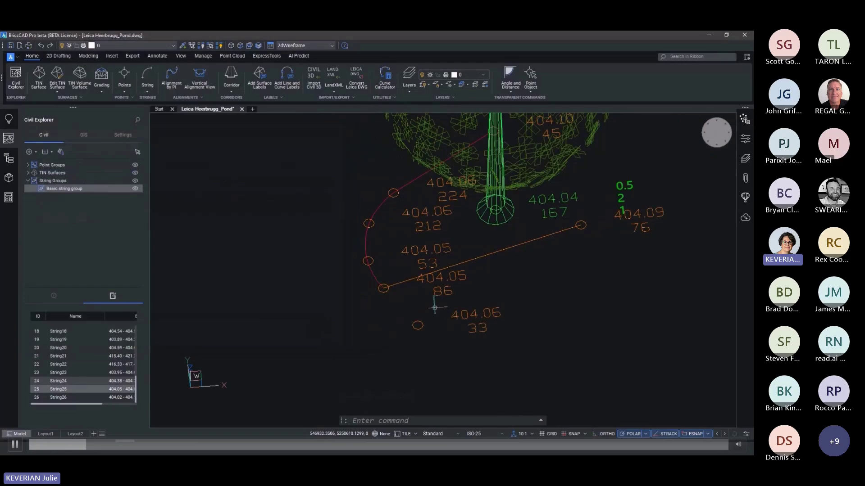
middle_drag(435, 309, 370, 318)
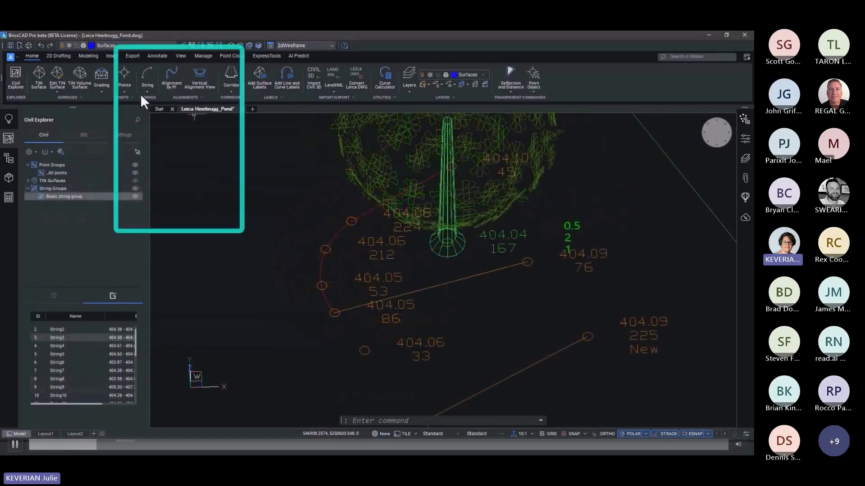
Add a PI to the kerb string below the tree at civil point 33, and check its elevation in the String Editor
click(147, 89)
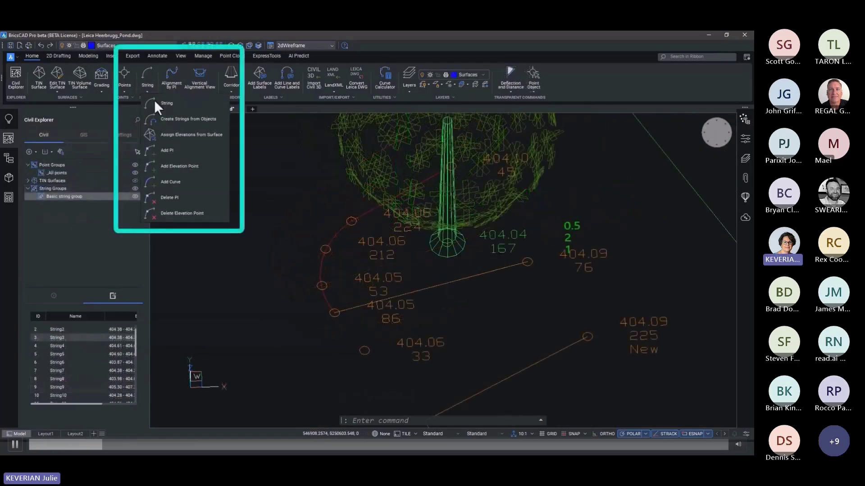
click(166, 151)
click(425, 287)
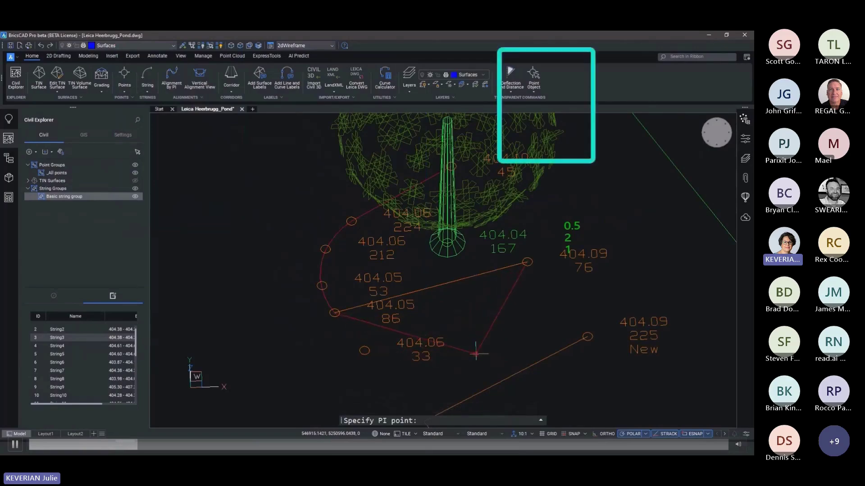
click(544, 84)
click(537, 117)
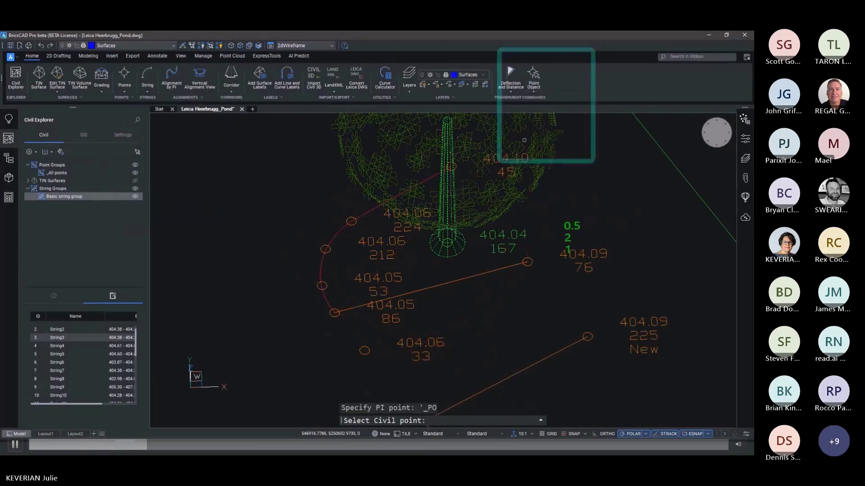
click(364, 350)
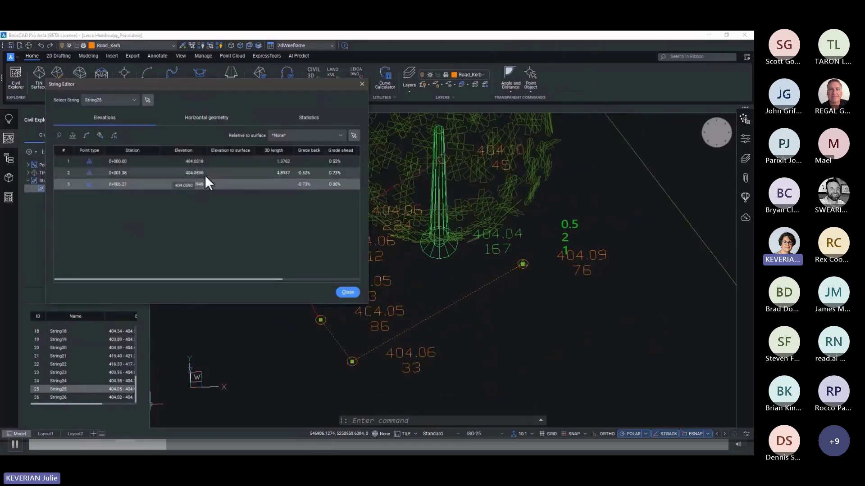
click(205, 174)
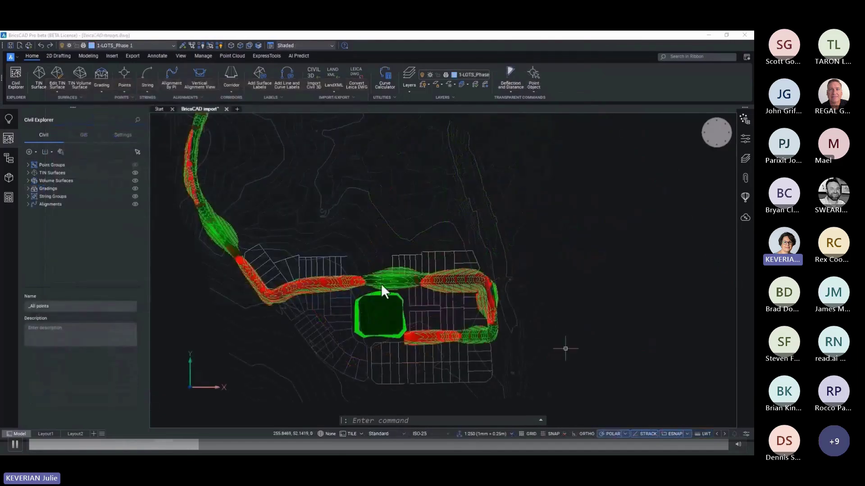
Hide the TIN and volume surfaces in the BricsCAD import drawing to expose the lot lines above the pond
scroll(345, 271, up, 6)
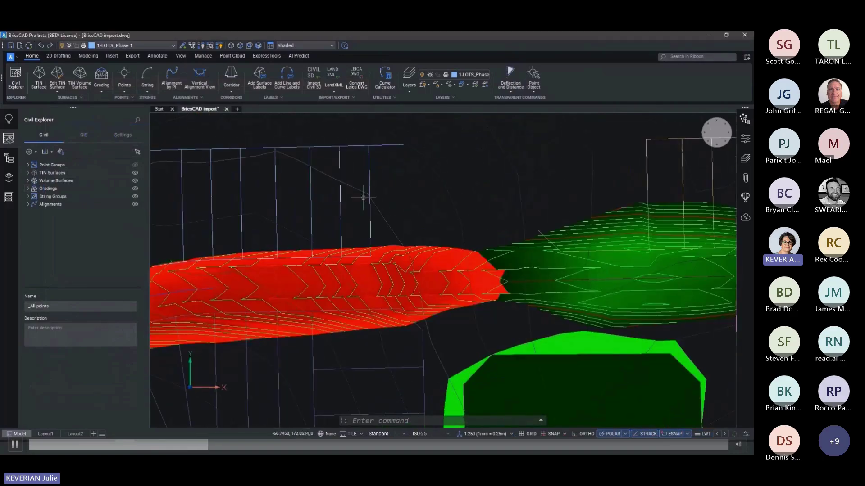
click(135, 174)
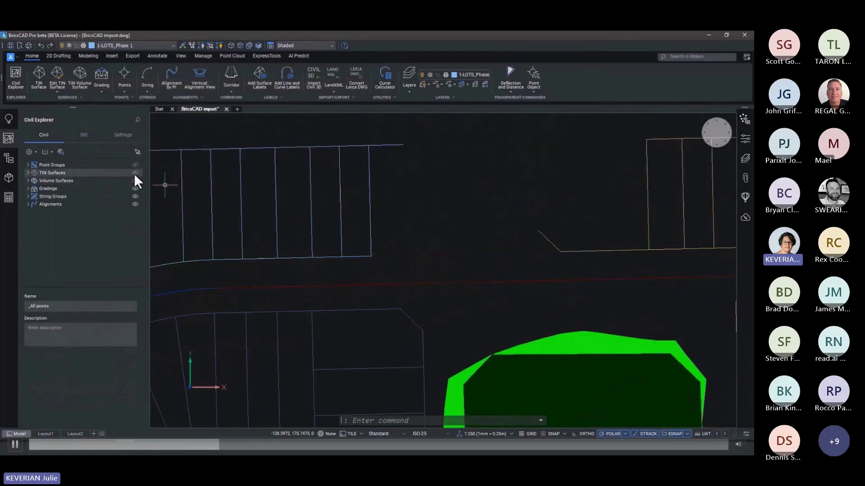
Draw a polyline along the top edge of the row's end lot, continuing with a 90° deflection and 30.00 m distance
key(Return)
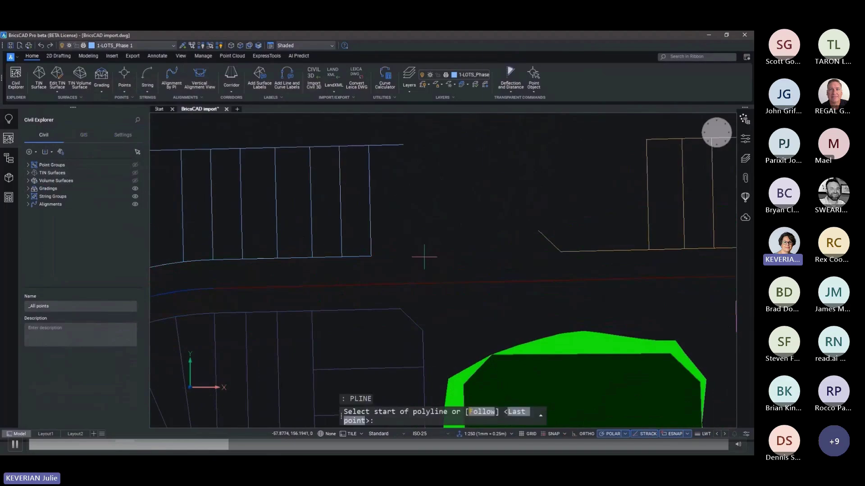
click(366, 133)
click(509, 92)
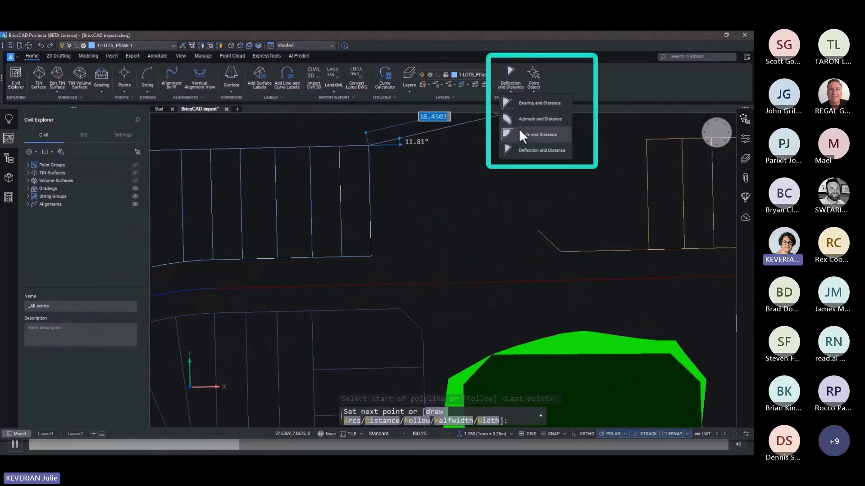
click(519, 149)
scroll(403, 144, up, 3)
click(404, 145)
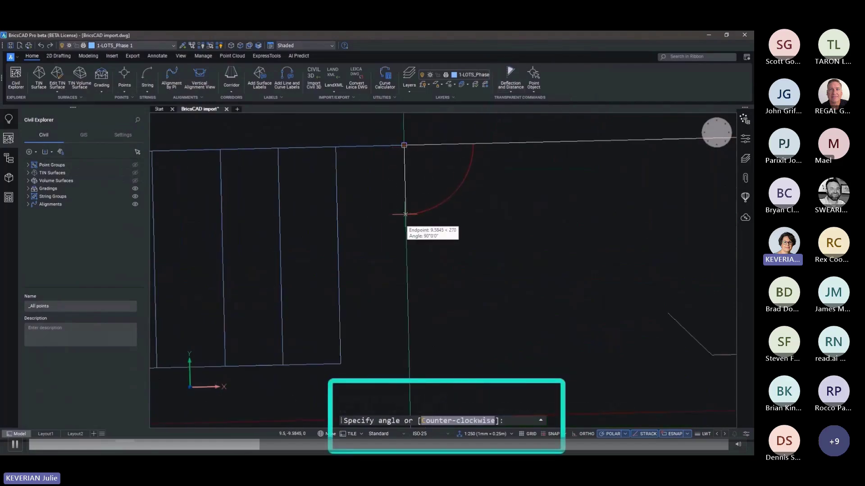
click(405, 217)
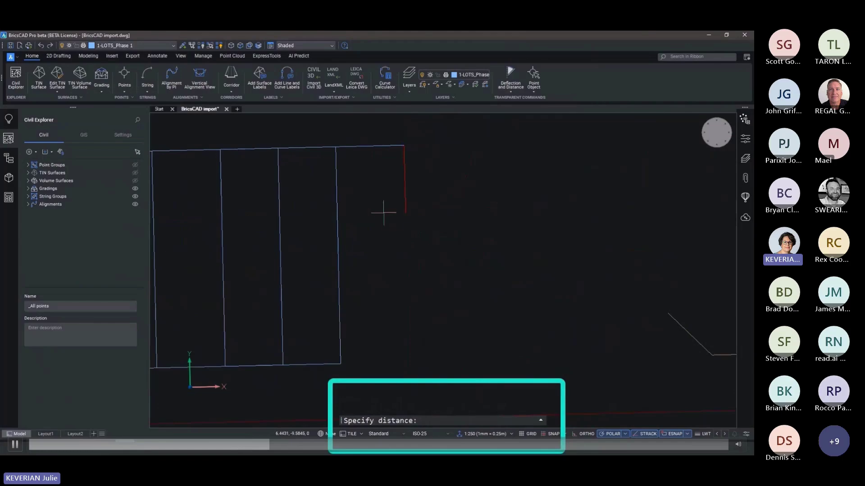
text(30.00)
key(Return)
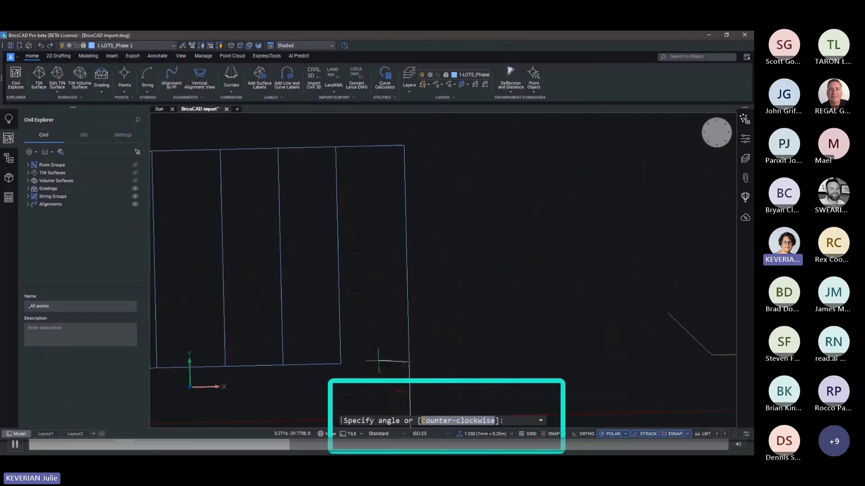
Complete the end lot's polyline with a right-angle deflection and a 9.5 m segment back to the neighbouring lot
click(393, 362)
text(9)
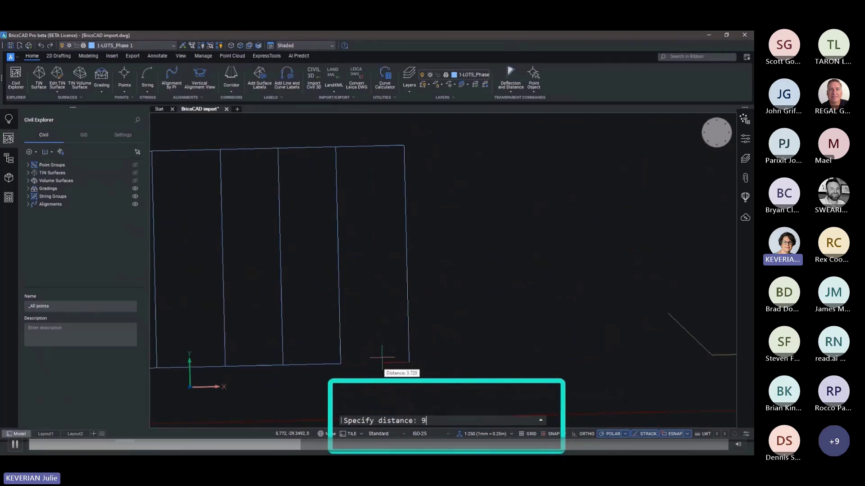
text(.5)
key(Return)
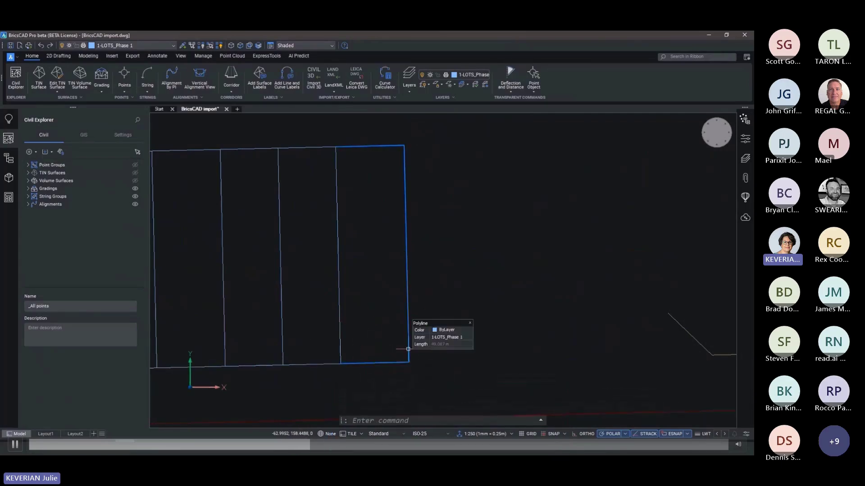
Set up a curve in the Curve Calculator with the arc definition and a radius of 6.09 m
click(386, 79)
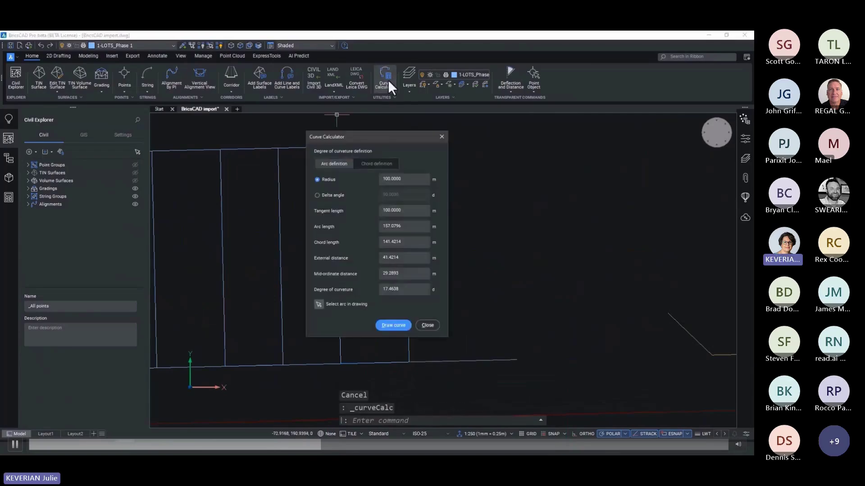
click(377, 166)
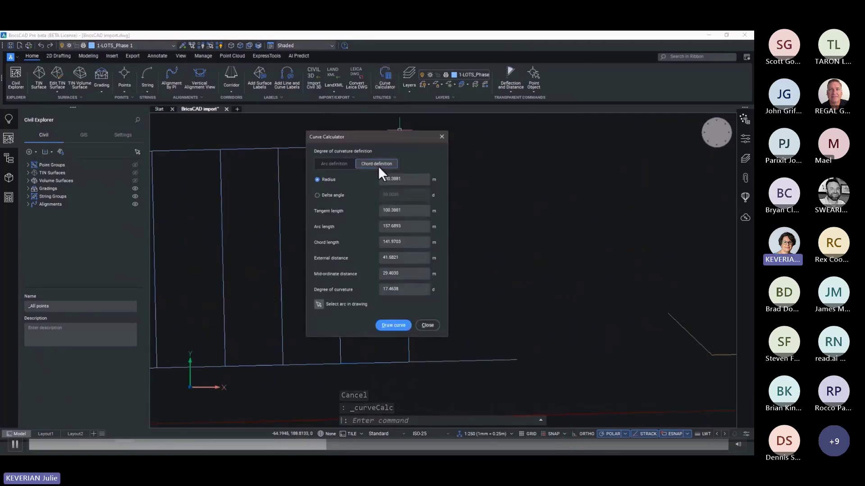
click(336, 165)
click(406, 180)
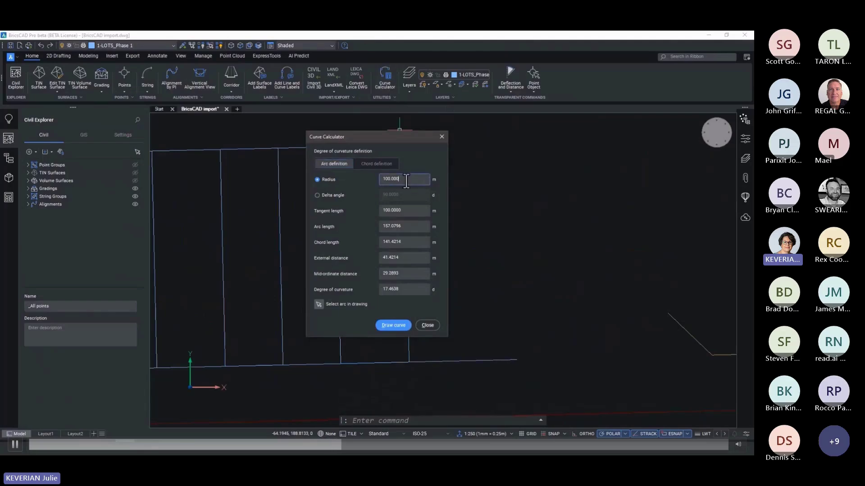
key(BackSpace)
key(BackSpace)
key(BackSpace)
text(6.09)
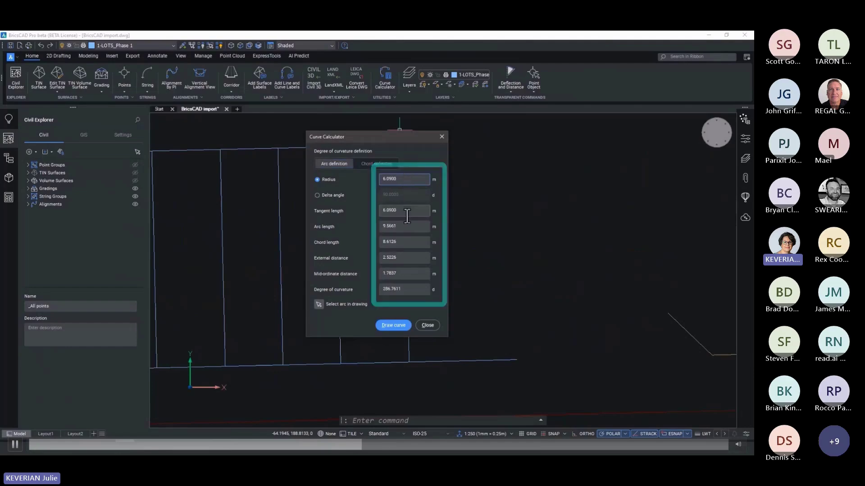
Draw the calculated curve from the free end of the end lot's frontage line, continuing its direction and bending upward
click(396, 326)
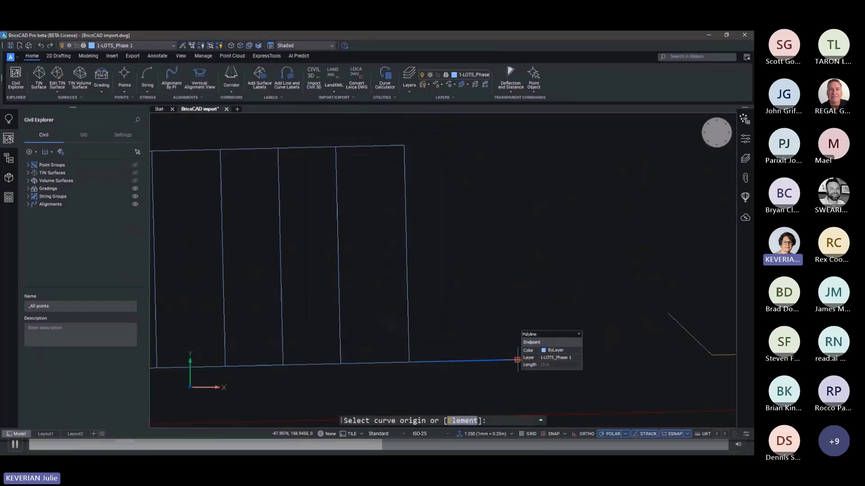
click(517, 360)
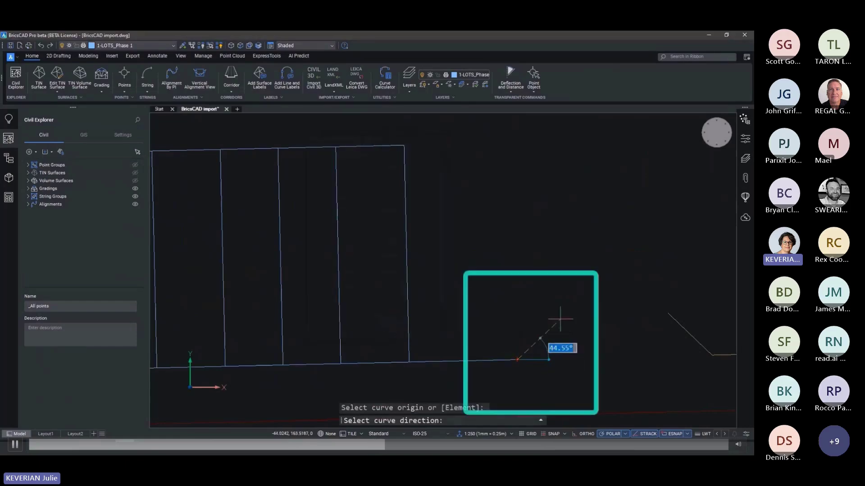
click(593, 358)
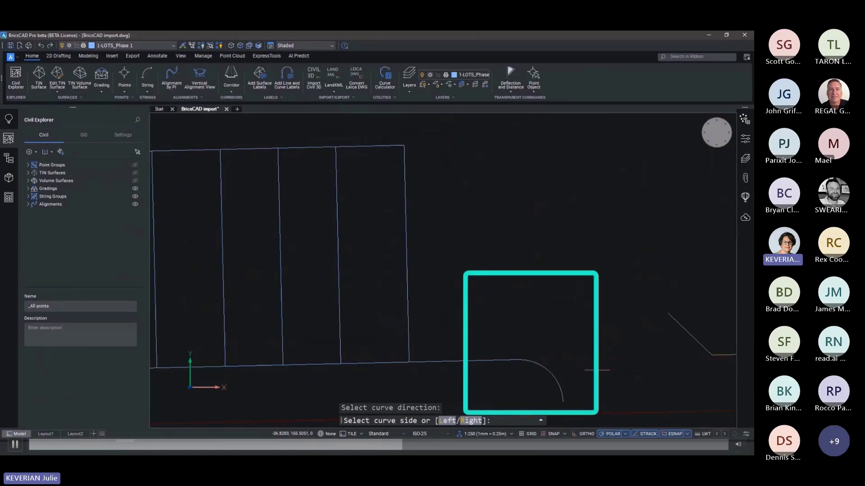
click(595, 337)
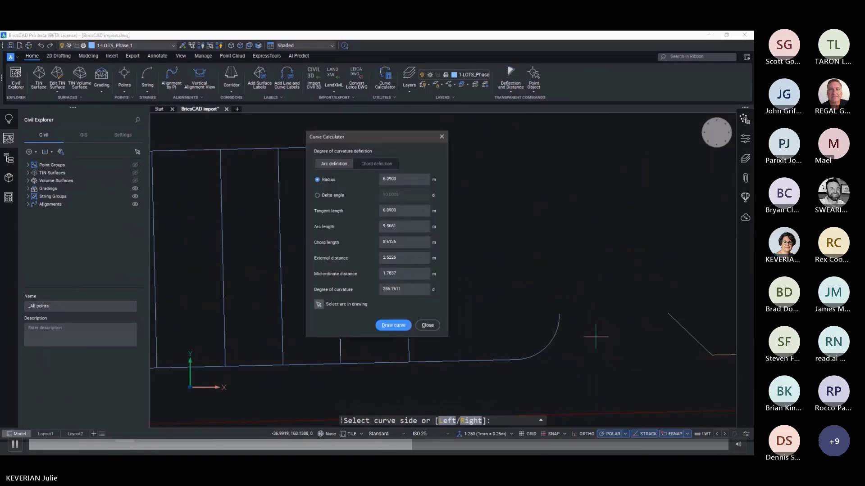
click(427, 325)
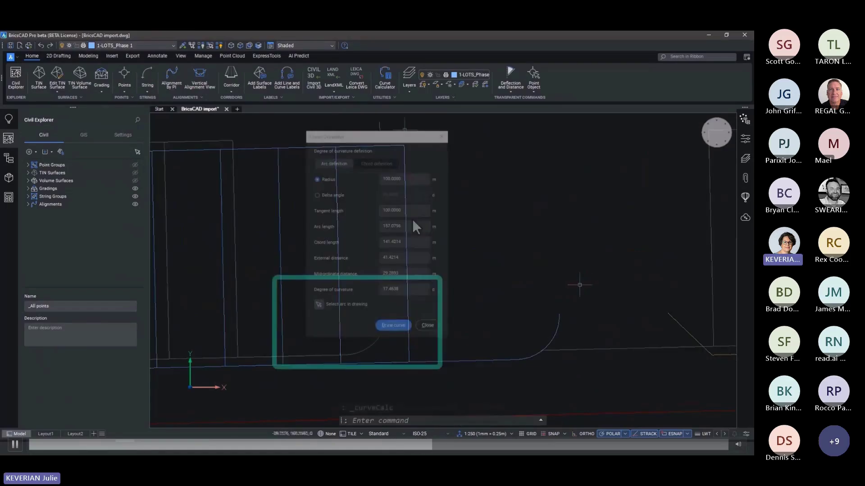
Load the curve values from the existing corner arc and draw a matching curve at the opposite frontage line's end, bending upward
click(318, 305)
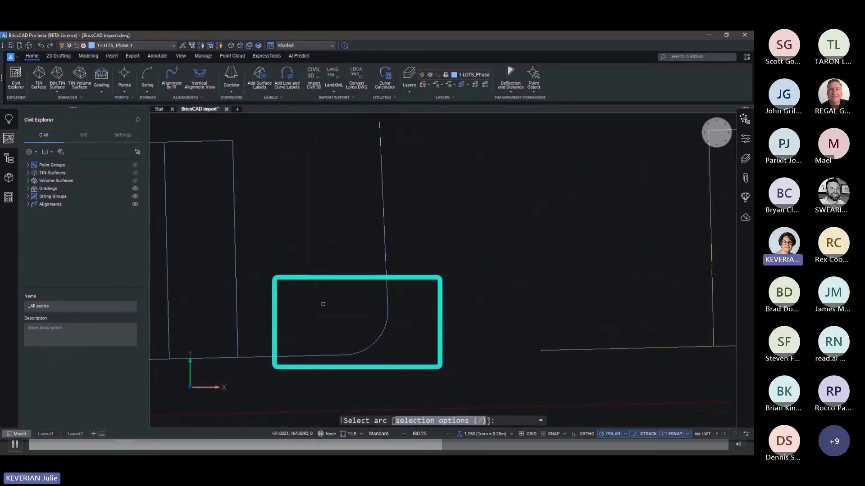
click(376, 342)
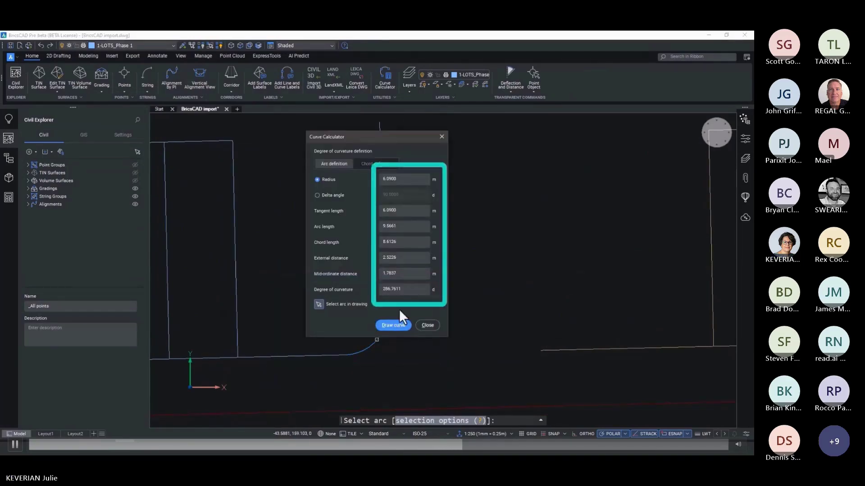
click(393, 325)
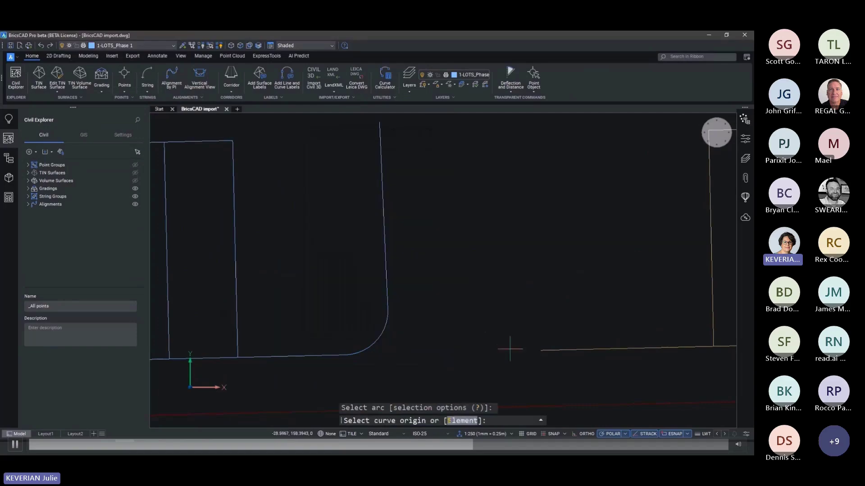
click(541, 351)
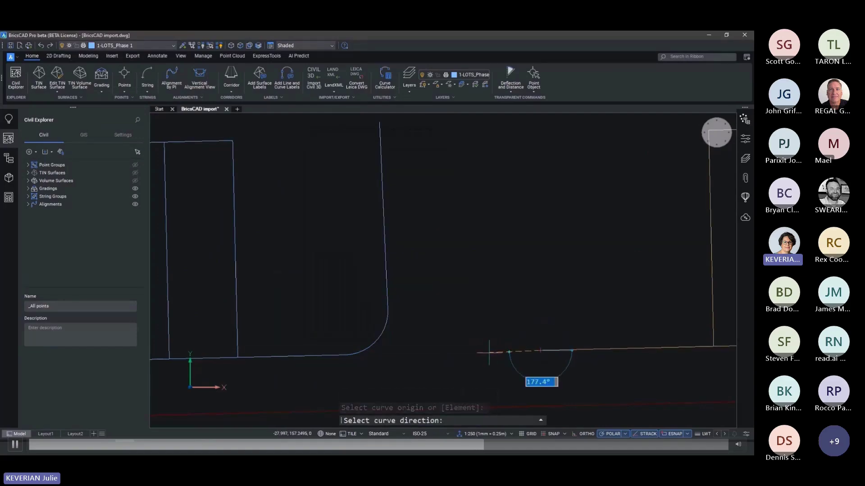
click(311, 356)
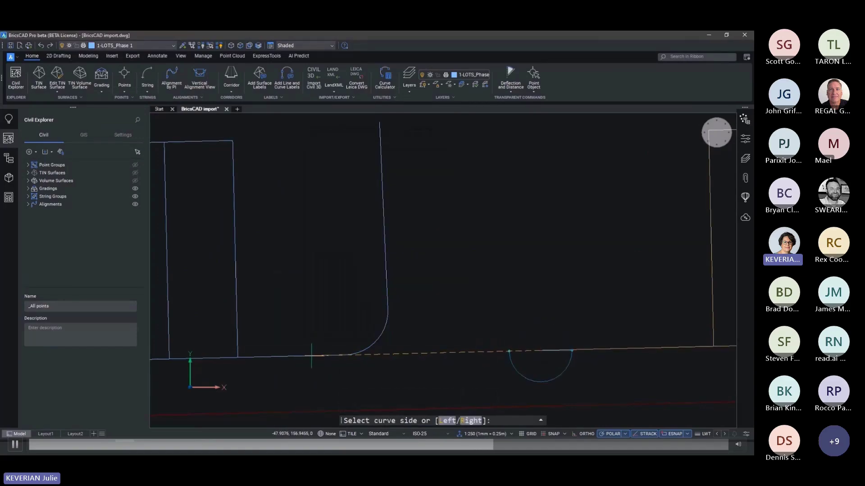
click(460, 329)
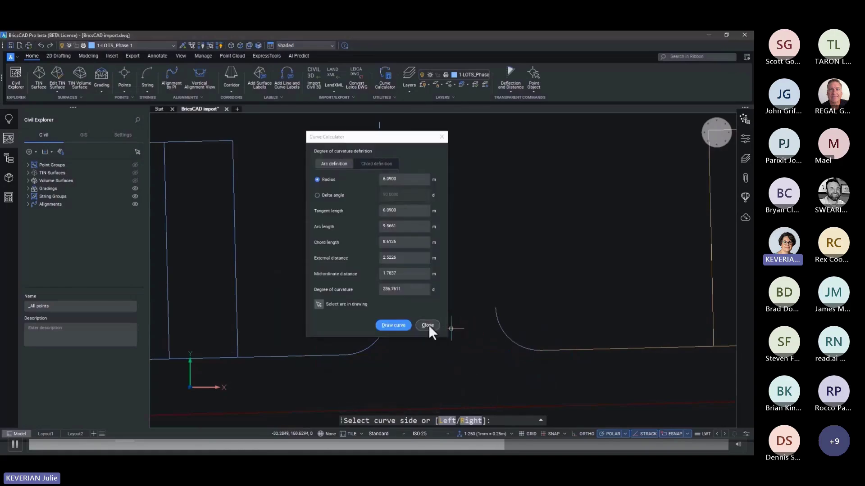
click(428, 325)
scroll(564, 358, down, 2)
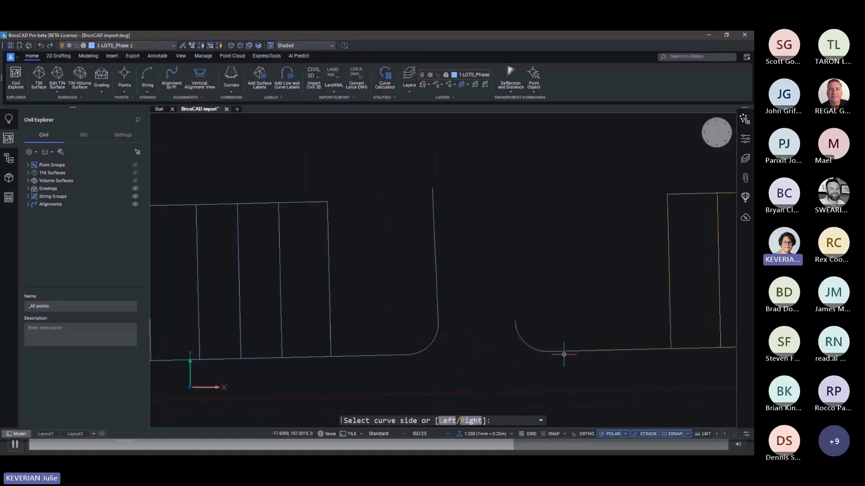
middle_drag(564, 356, 466, 345)
key(Escape)
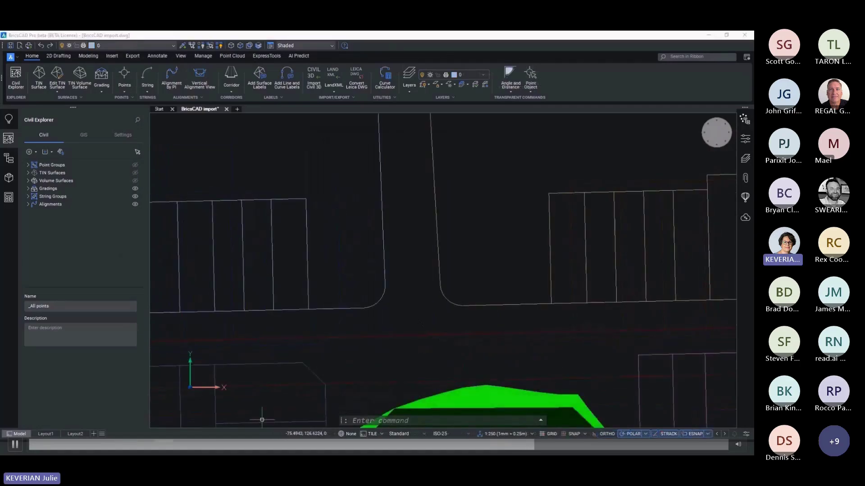
Set the radius precision to 0.1 in the Distance component of the Default curve label style and save the style
click(120, 134)
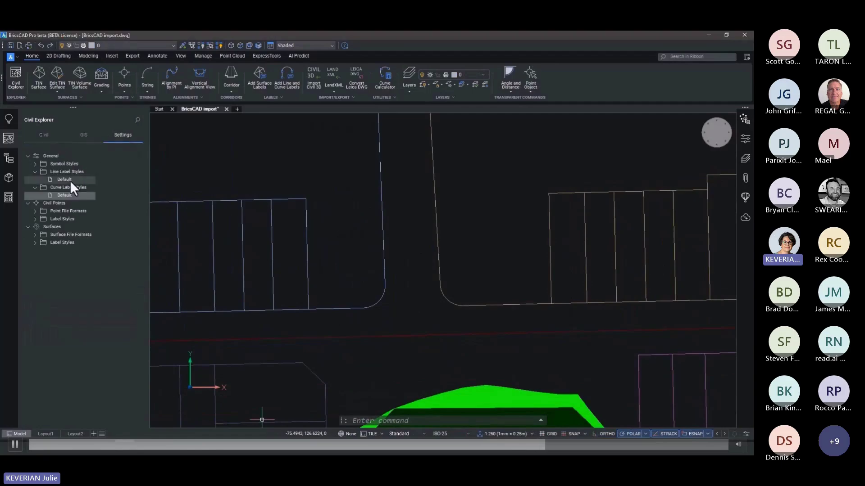
double_click(80, 194)
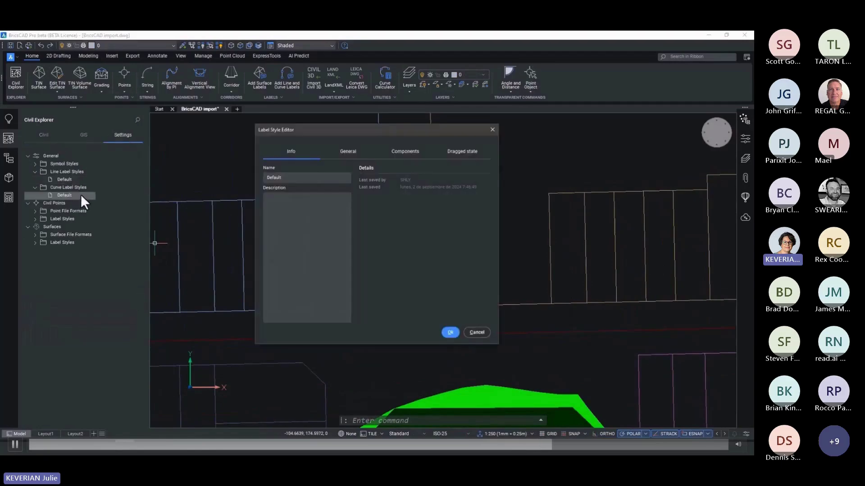
click(348, 153)
click(458, 150)
click(413, 152)
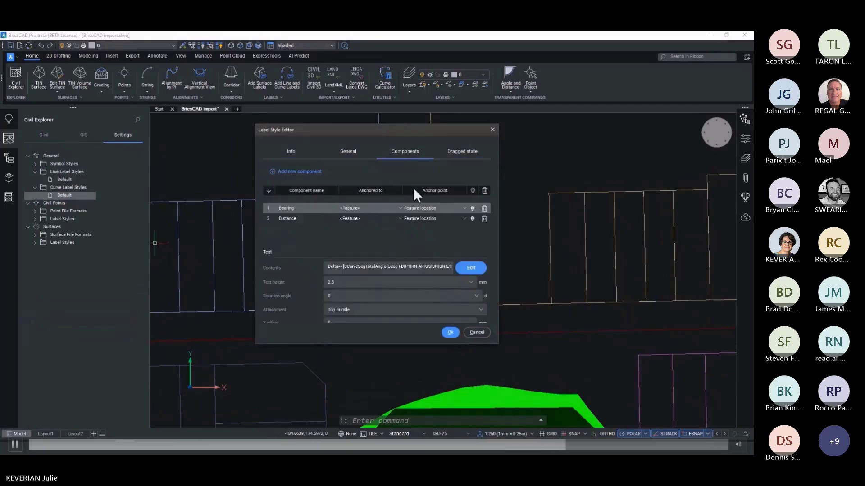
click(406, 218)
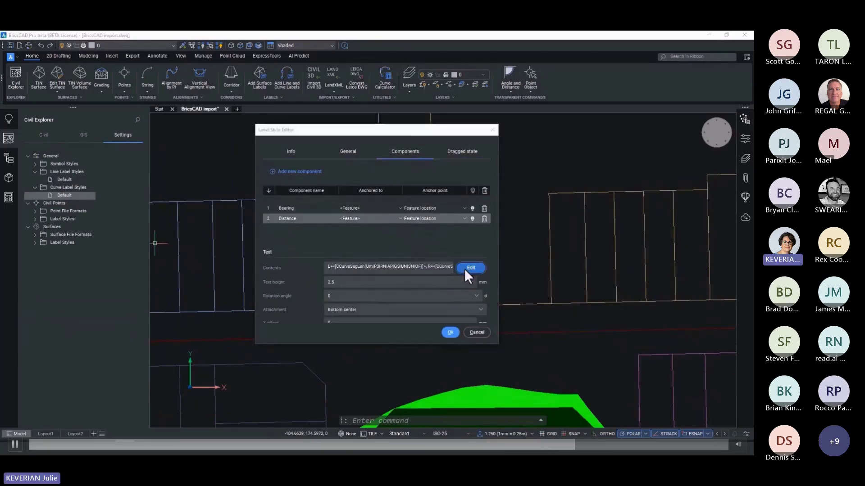
click(471, 268)
click(492, 170)
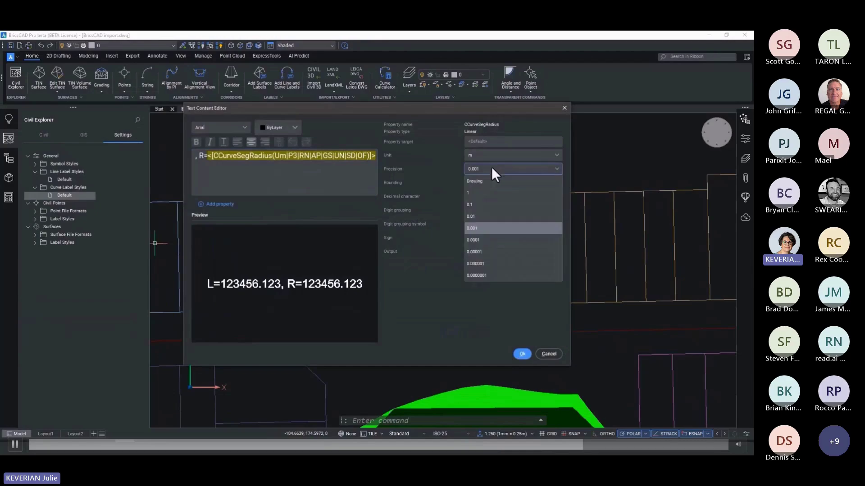
click(480, 205)
click(480, 209)
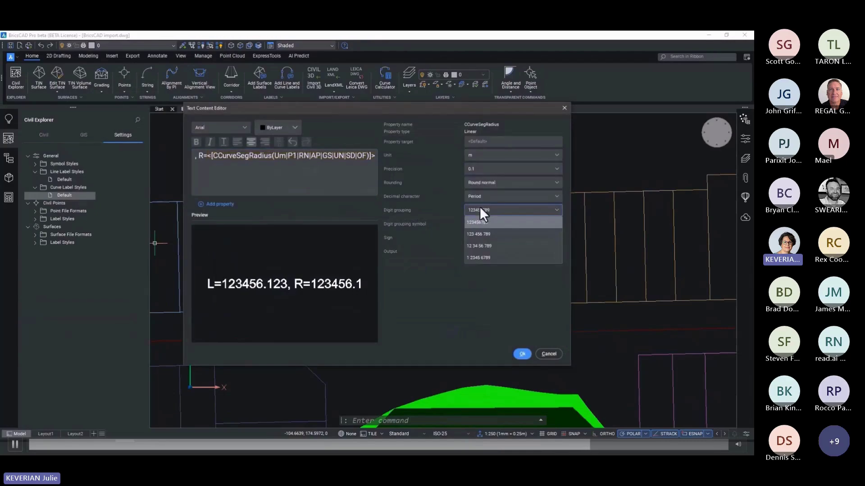
click(522, 354)
click(450, 332)
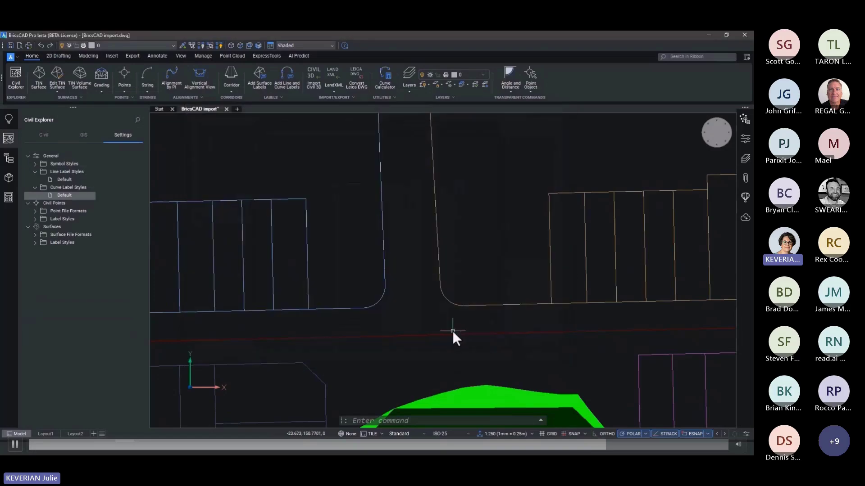
Add line and curve labels in the Default styles to the lot boundaries on both sides of the side road
click(299, 76)
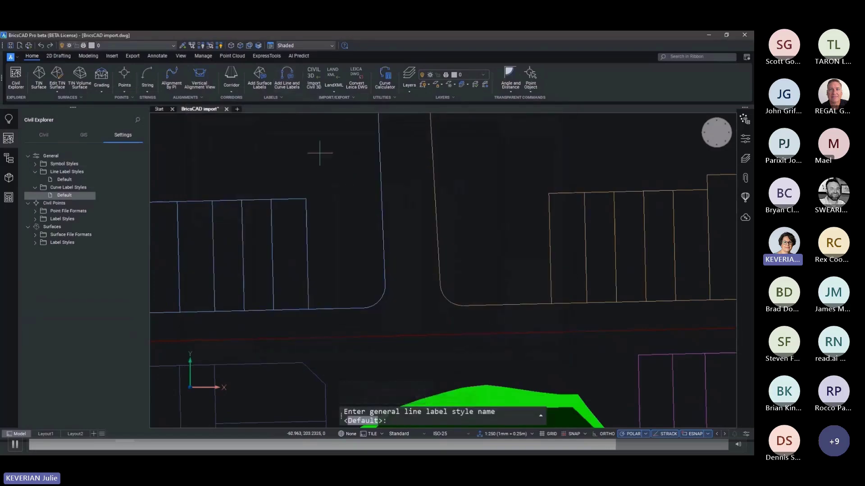
key(Return)
key(Return)
click(698, 316)
click(170, 156)
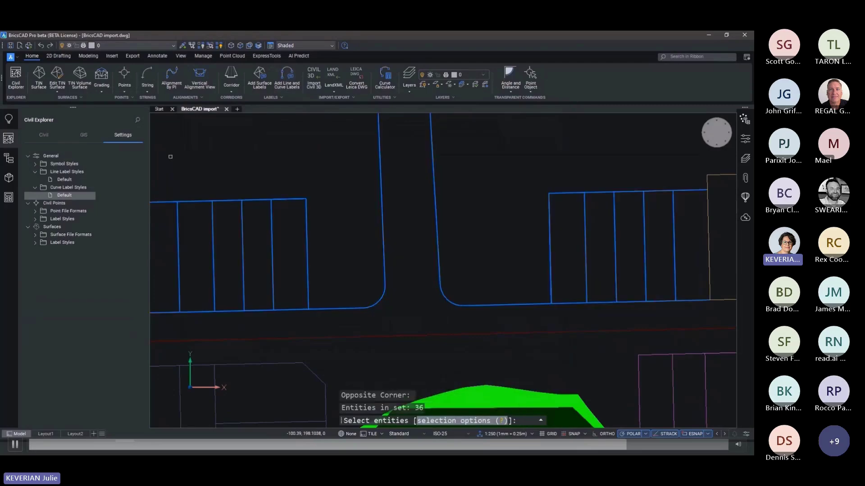
key(Return)
Slide the left corner curve's label along its polyline onto the side road segment and on to the 15.000 frontage segment
scroll(437, 272, up, 3)
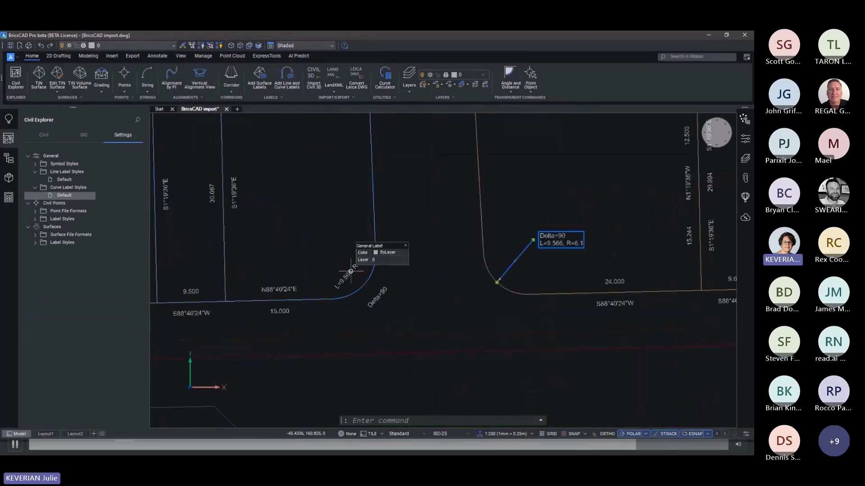
scroll(374, 280, up, 2)
click(364, 285)
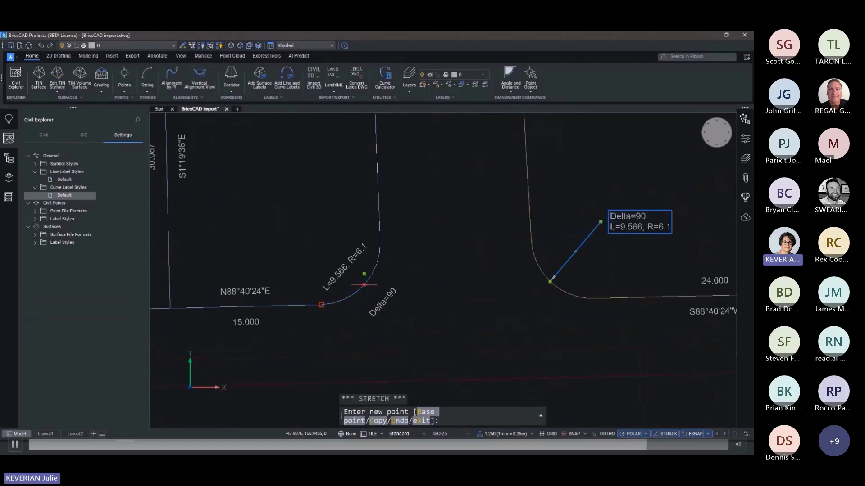
click(377, 178)
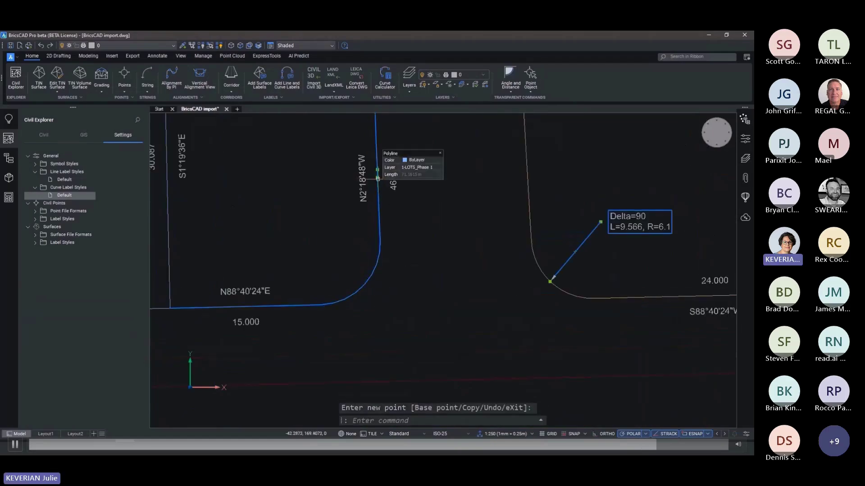
click(377, 177)
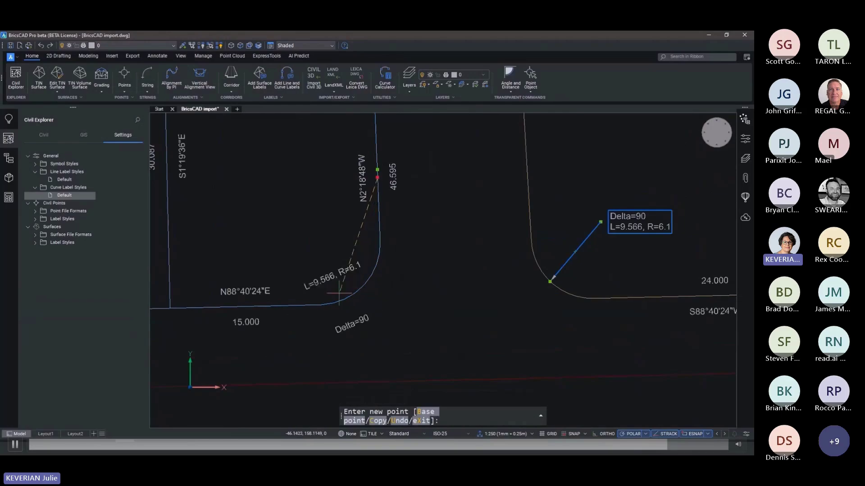
click(304, 298)
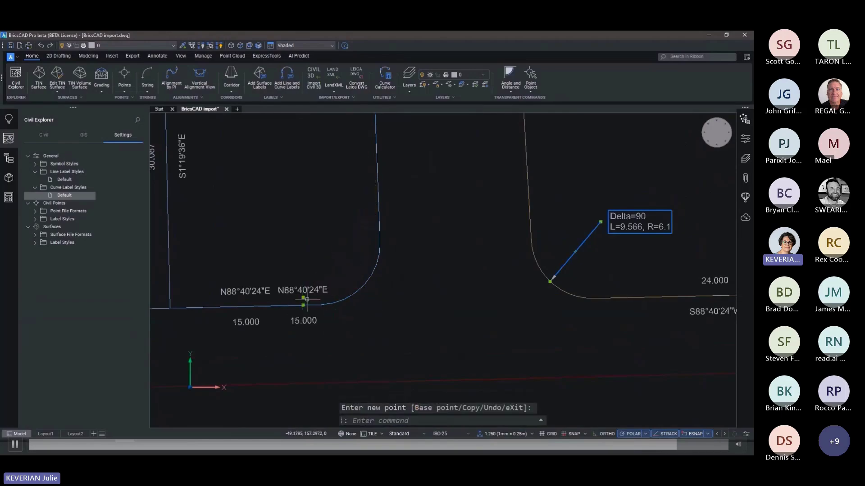
Pull the duplicate frontage label away on a leader and move its anchor back onto the left corner curve
click(307, 299)
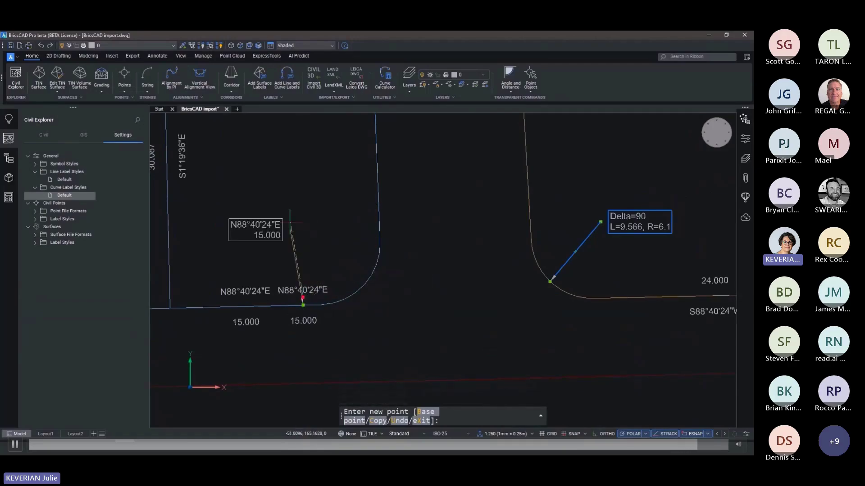
click(289, 230)
click(302, 305)
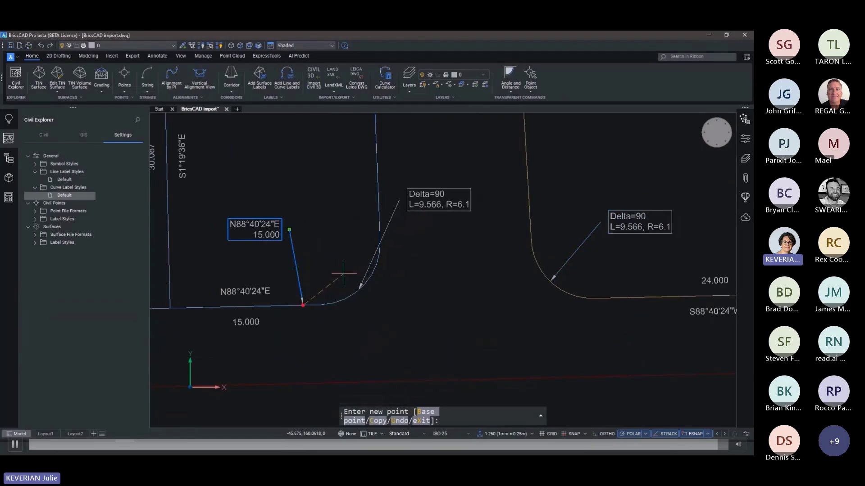
key(Escape)
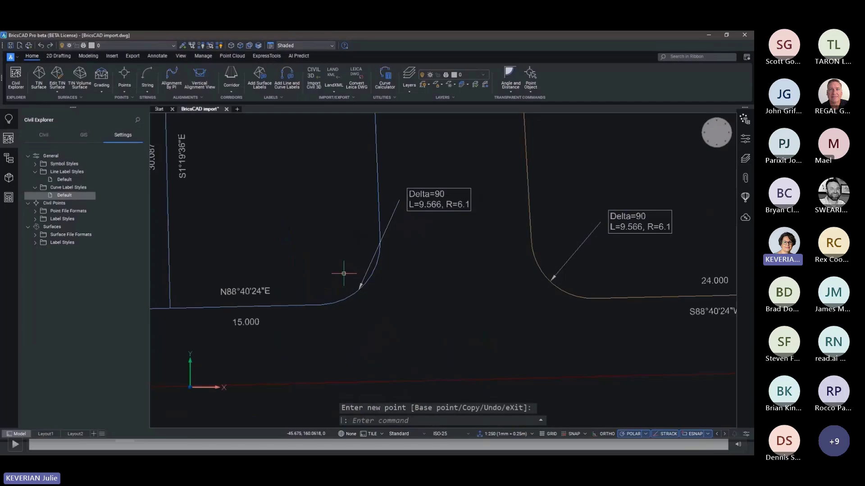
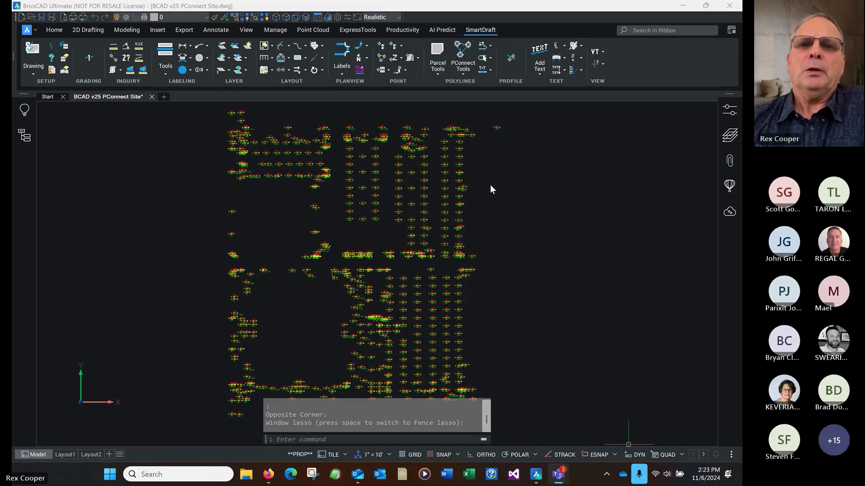
Start PConnect in the BCAD v25 PConnect Site drawing and review its suffix codes, accepting them as they are
click(466, 70)
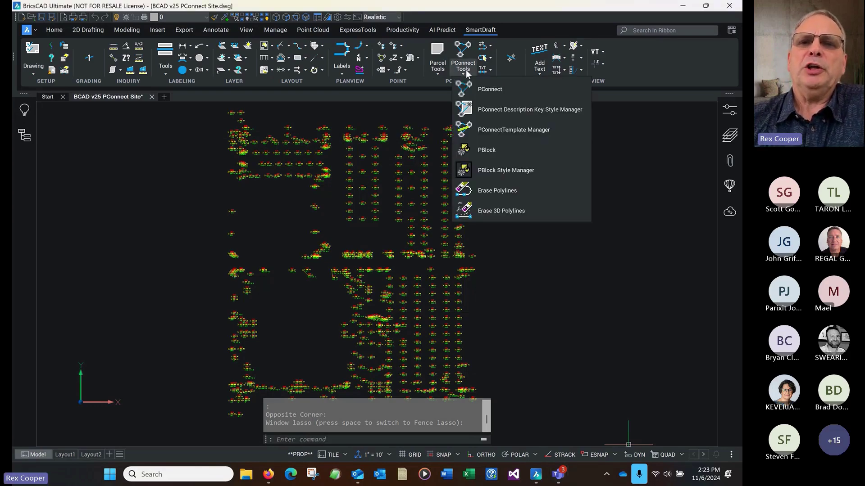
click(500, 88)
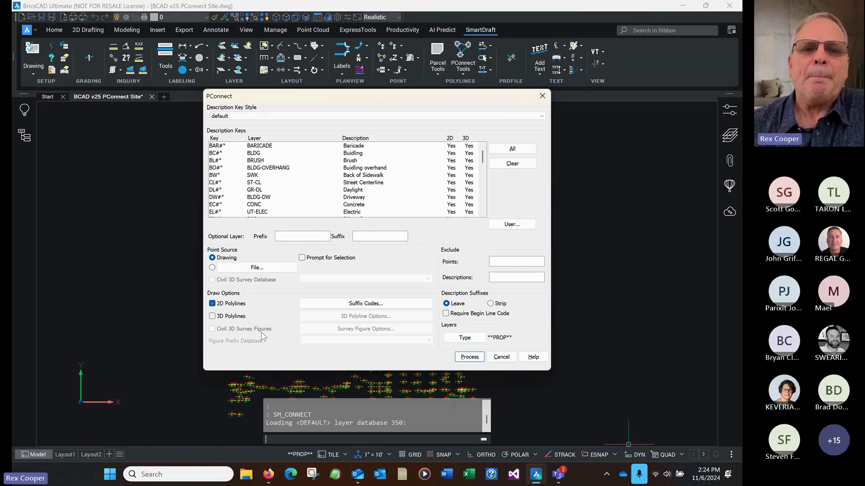
click(360, 304)
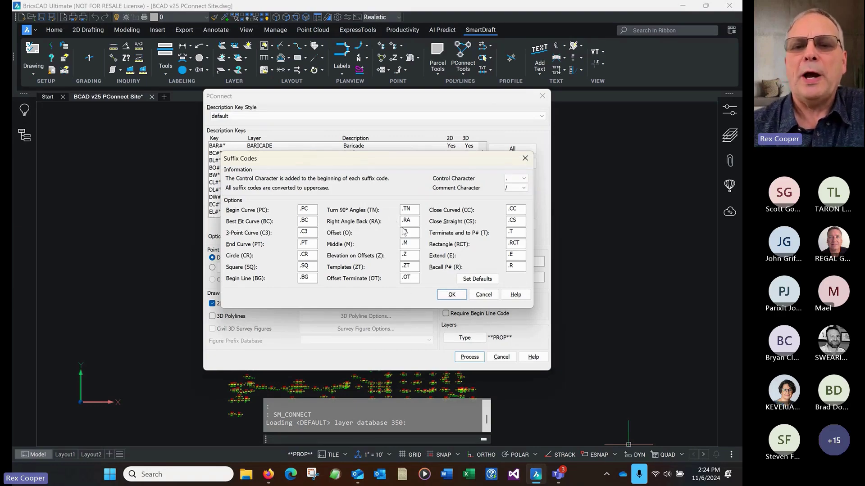
click(452, 295)
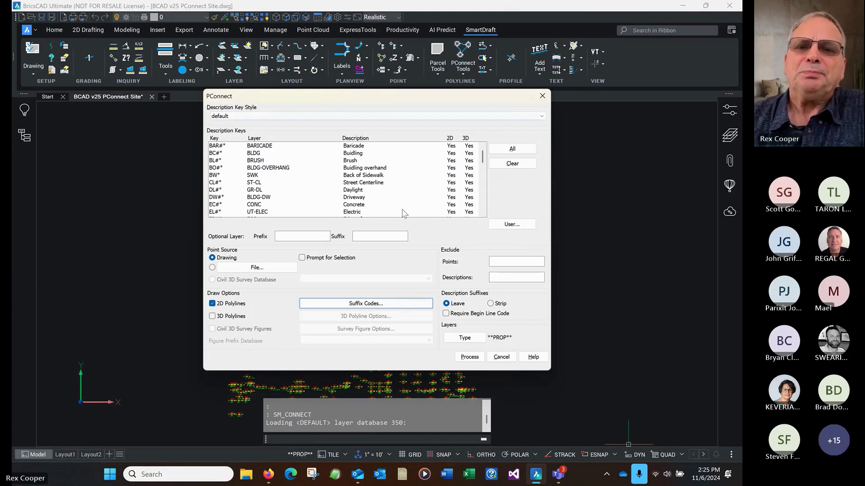
Select all description keys in the default style and process the drawing's points into 2D polylines with PConnect
click(512, 149)
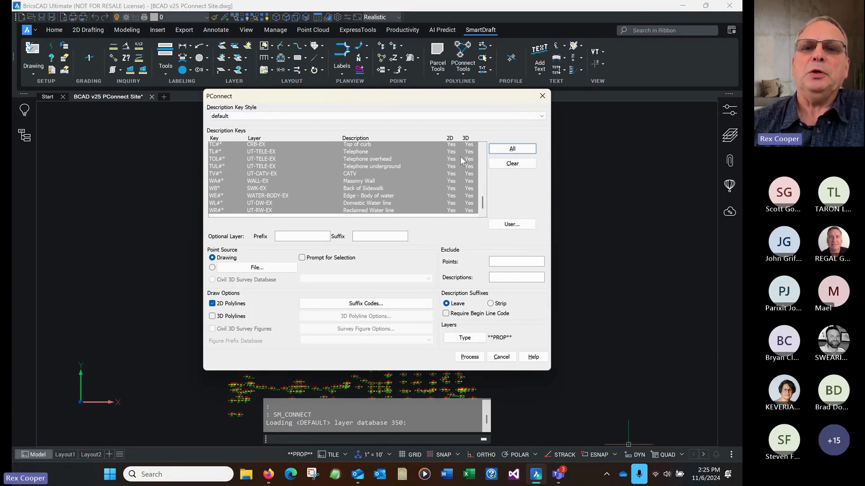
click(454, 181)
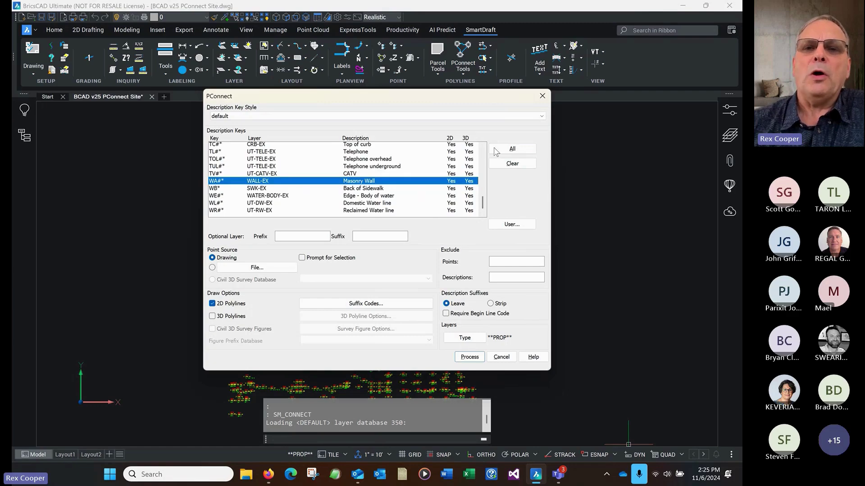
click(509, 150)
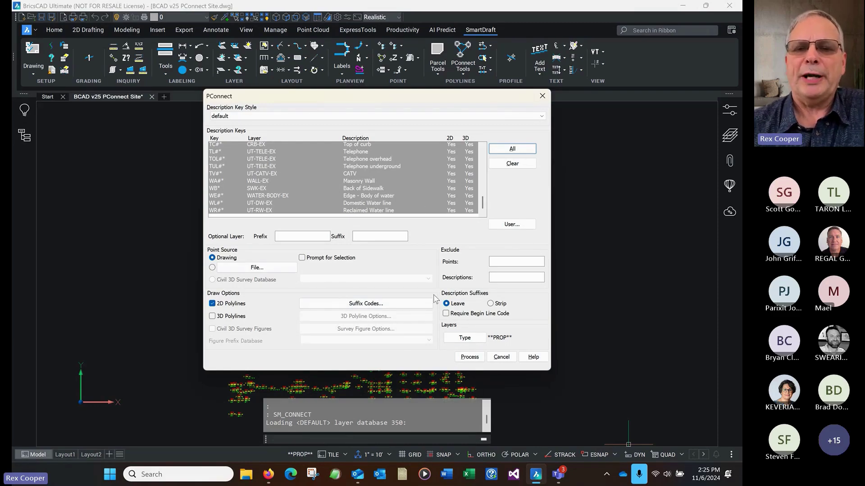
click(471, 357)
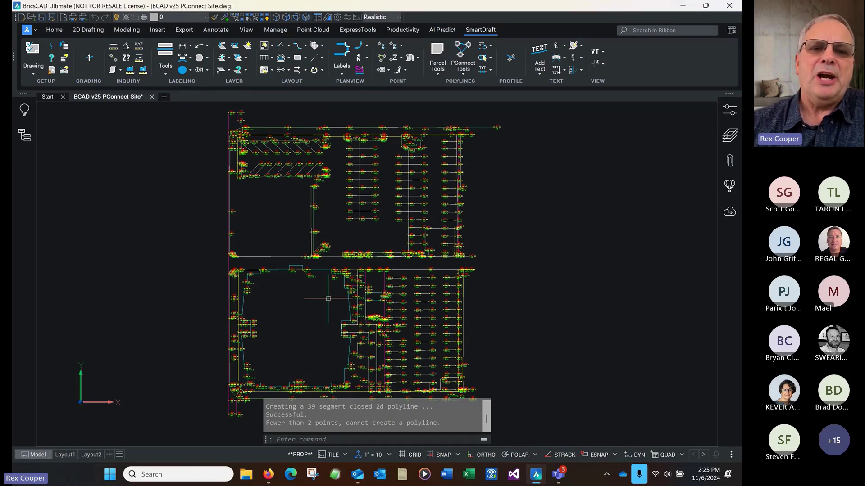
Open the drawing's layer list and examine the layers behind the connected linework, including WALL
scroll(348, 290, up, 2)
scroll(348, 290, up, 1)
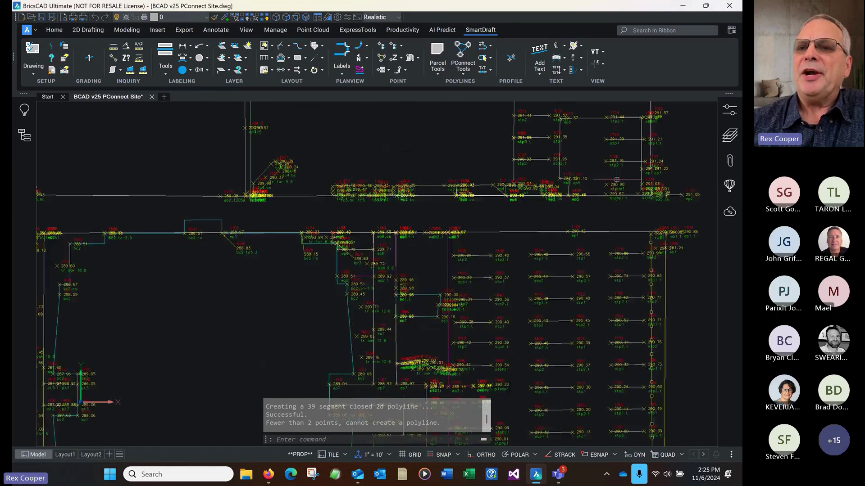
click(735, 136)
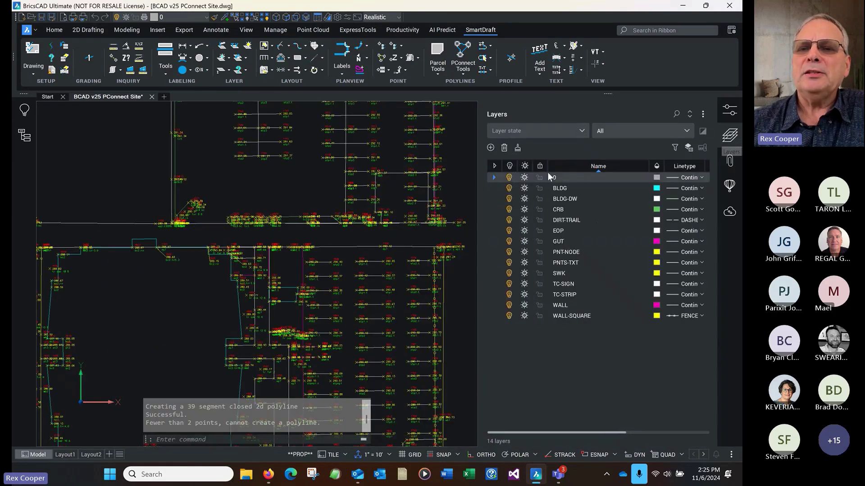
click(539, 305)
scroll(403, 260, up, 4)
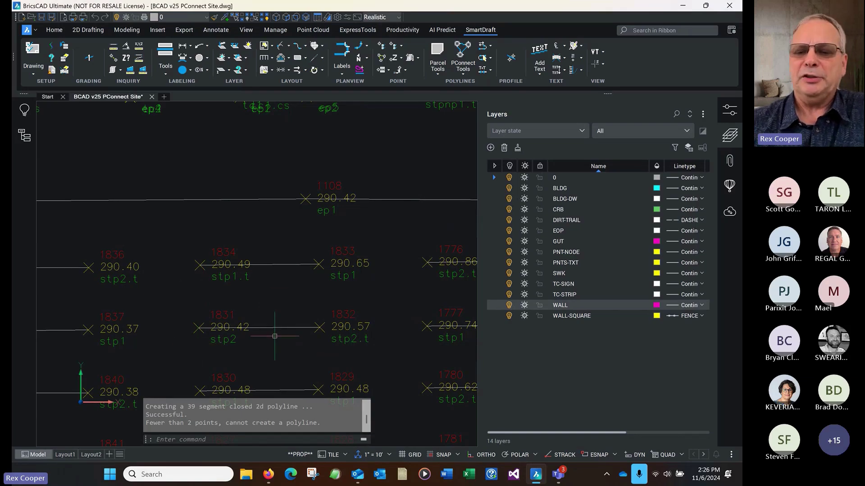
text(po)
key(Return)
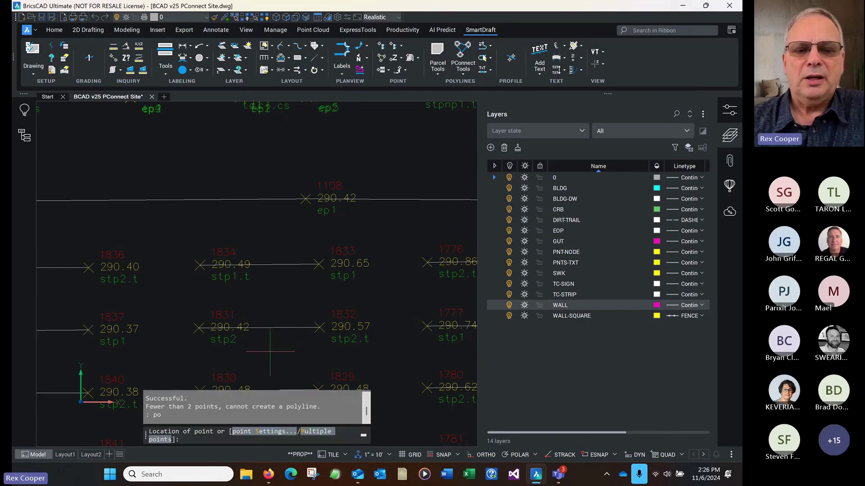
text(1)
key(Escape)
Examine the parking stripe lines against the stp1 and stp2 descriptions of their survey points
text(p)
key(Return)
drag(295, 356, 272, 245)
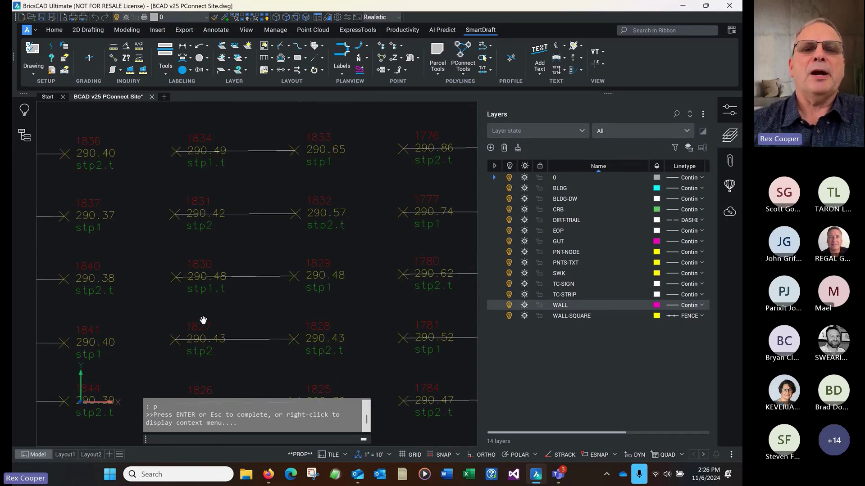
drag(203, 320, 228, 256)
key(Escape)
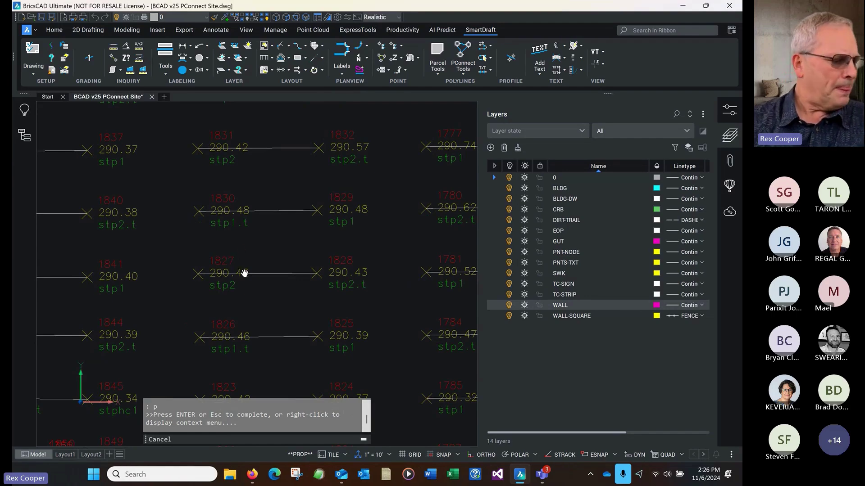
key(Escape)
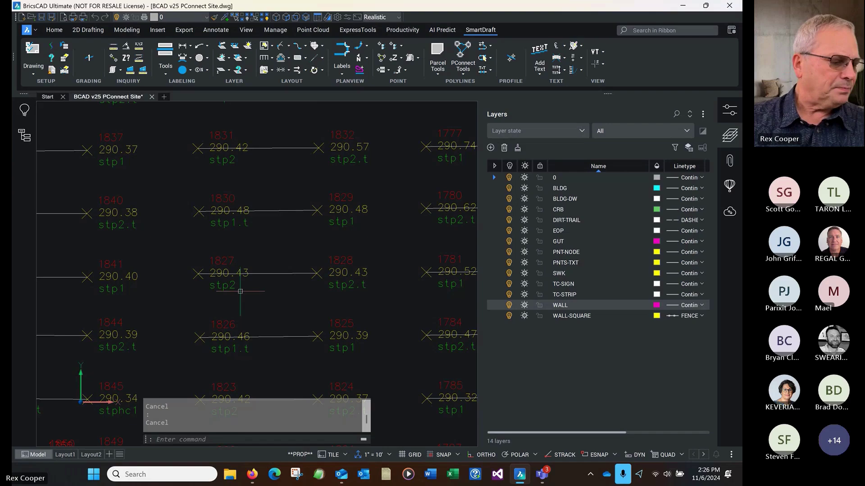
Zoom to point number 1485 with the PTZ command, using a zoom height of 75
scroll(240, 291, down, 8)
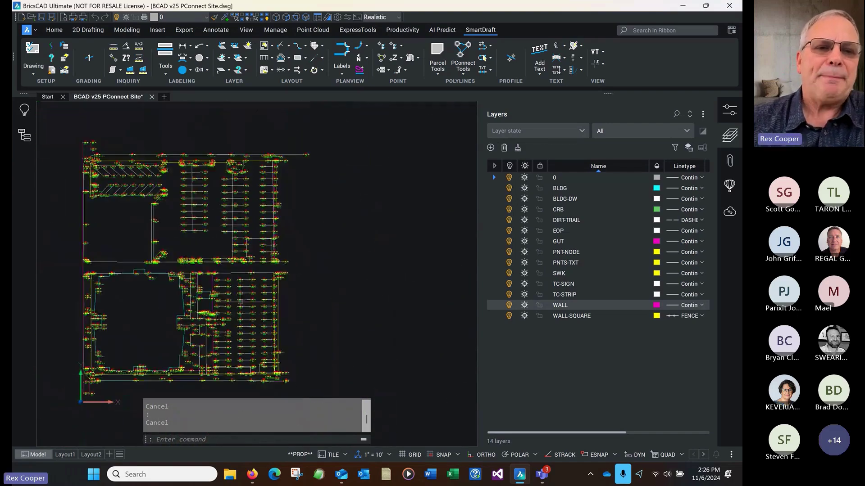
scroll(240, 302, up, 3)
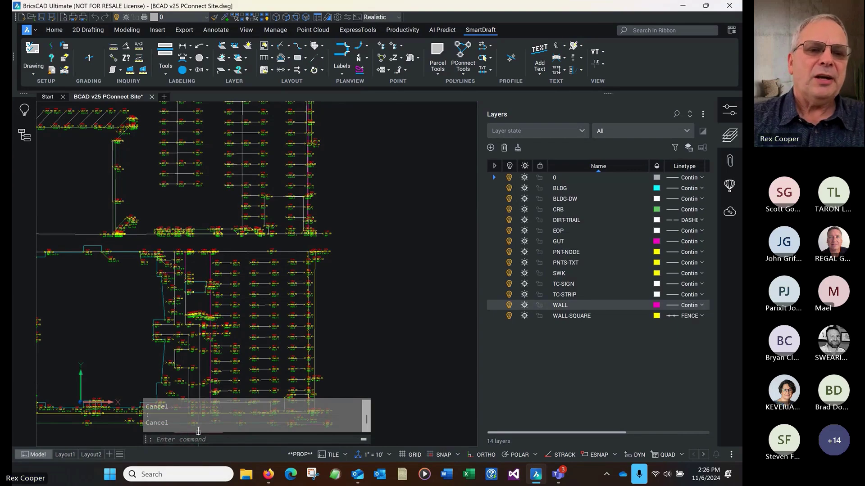
click(190, 439)
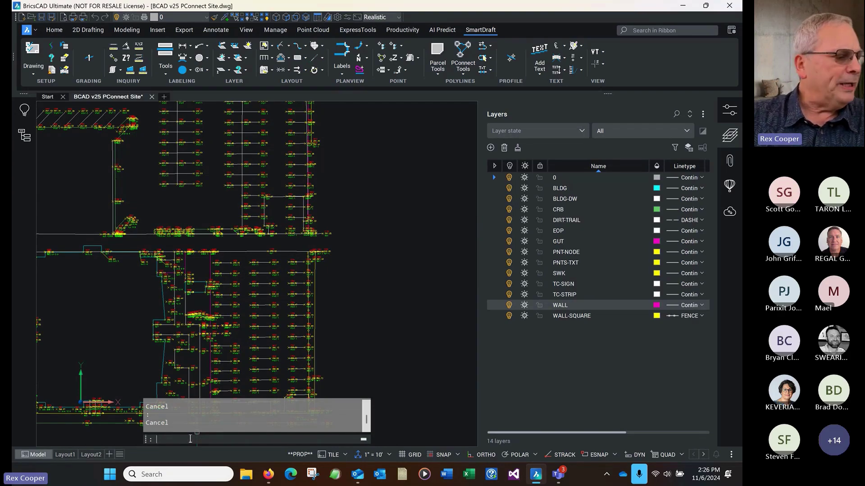
text(pt)
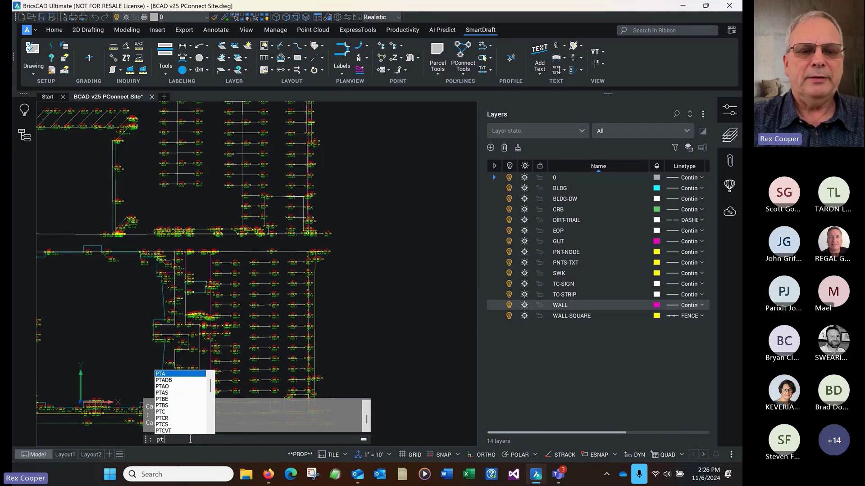
text(z)
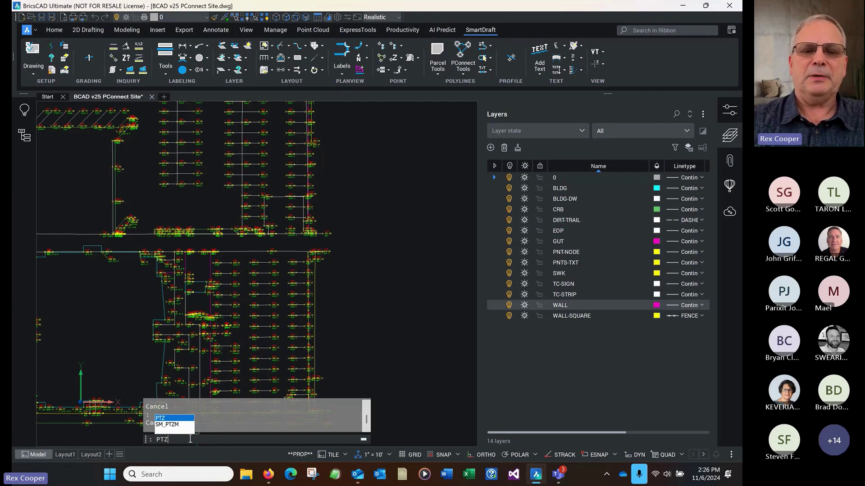
key(Return)
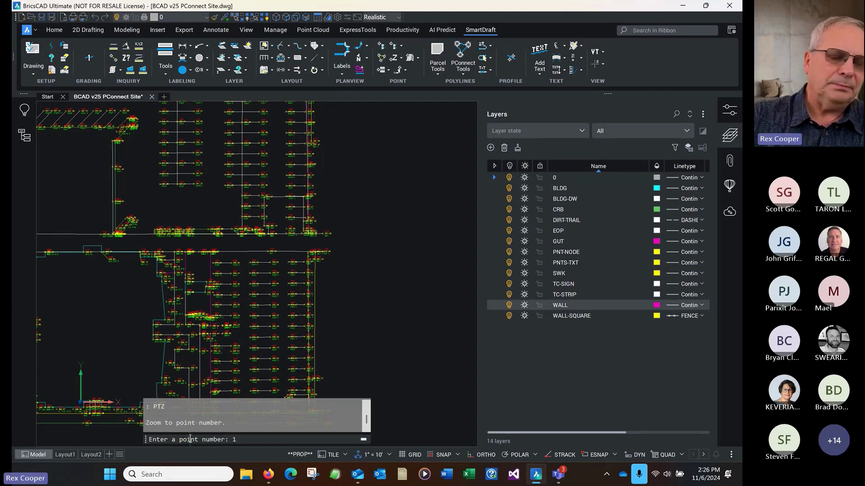
text(1485)
key(Return)
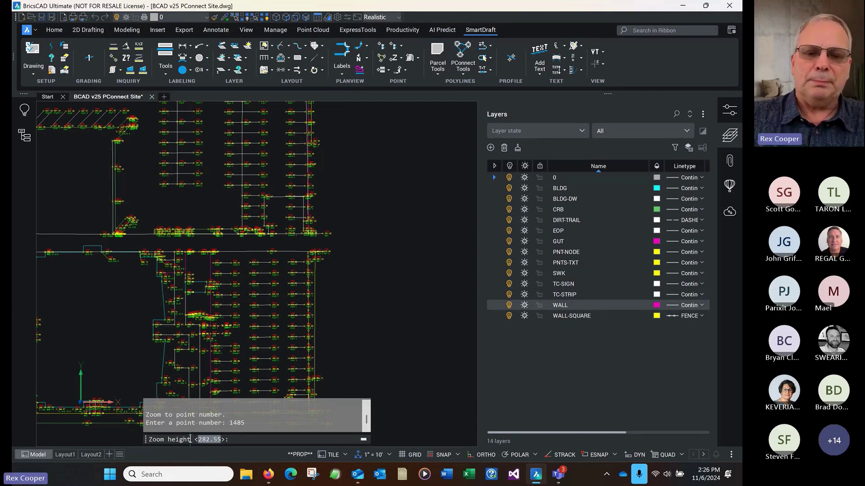
text(75)
key(Return)
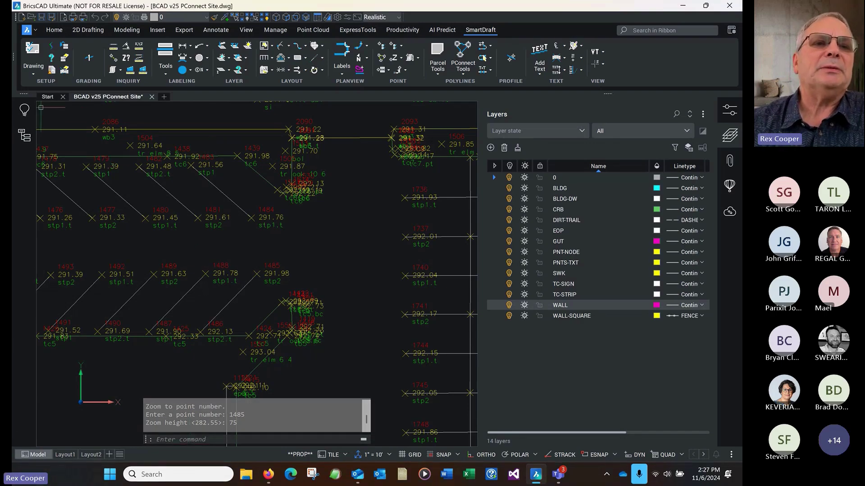
Hide the point groups through the Civil Explorer and close it, leaving only the linework on display
click(53, 33)
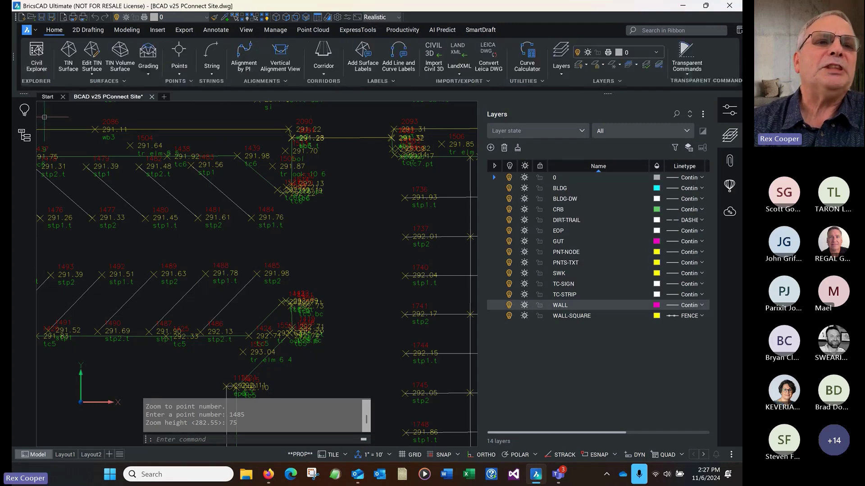
click(36, 53)
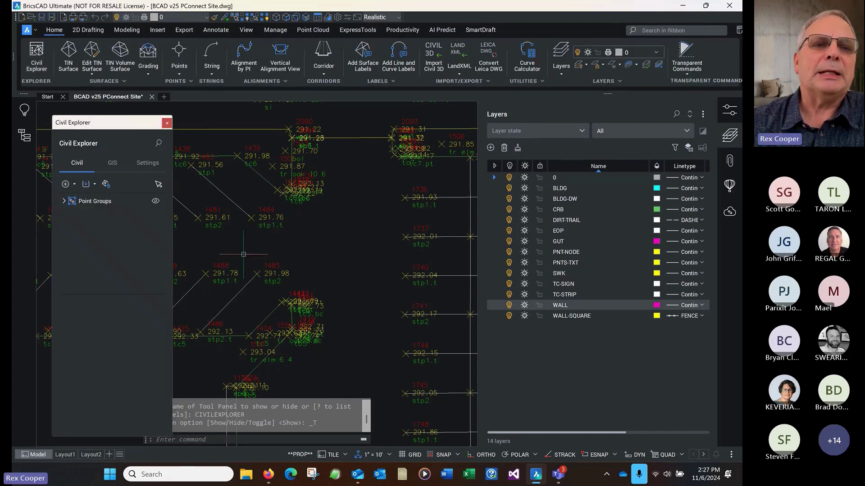
click(155, 201)
click(168, 123)
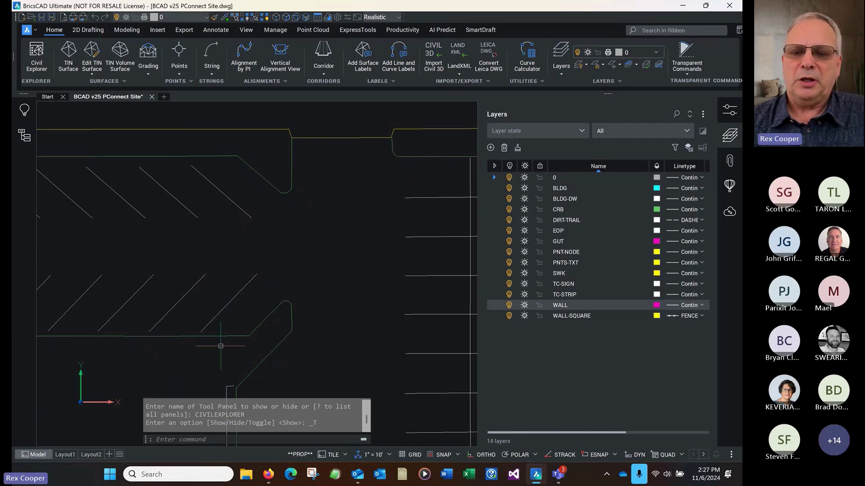
Examine the connected linework from the angled parking stripes and curbs down to the building outline and its rectangular offsets
text(p)
key(Return)
drag(240, 366, 412, 371)
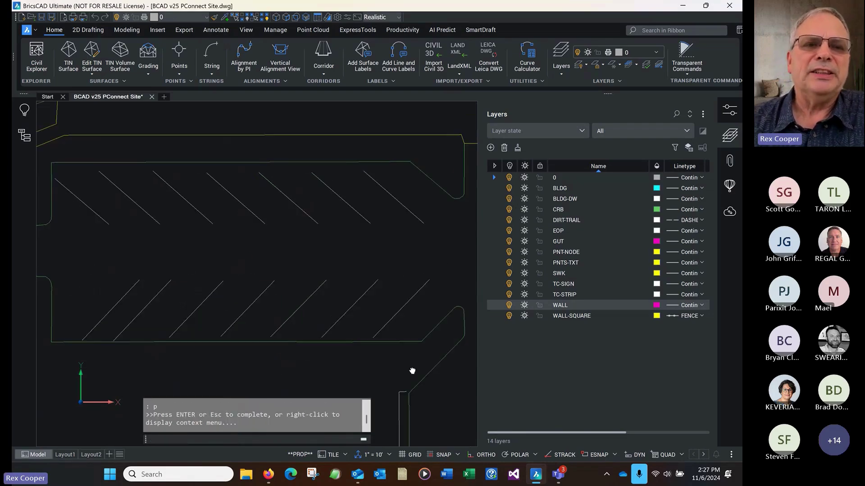
mouse_move(120, 282)
mouse_down()
mouse_move(231, 233)
mouse_move(215, 319)
mouse_move(221, 352)
mouse_up()
mouse_move(208, 184)
mouse_down()
mouse_move(212, 291)
mouse_move(242, 154)
mouse_up()
drag(273, 324, 272, 165)
drag(251, 356, 237, 144)
mouse_move(317, 381)
mouse_down()
mouse_move(264, 174)
mouse_move(257, 187)
mouse_up()
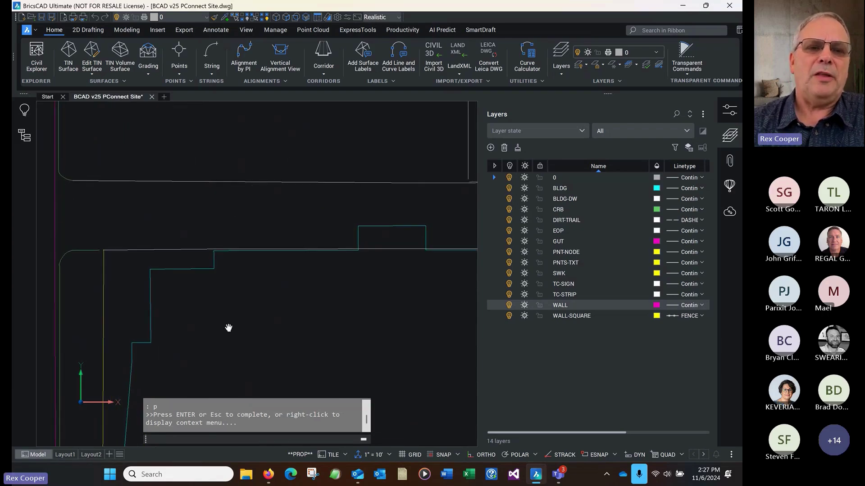
scroll(276, 333, down, 4)
mouse_move(363, 365)
mouse_down()
mouse_move(353, 351)
mouse_move(103, 291)
mouse_move(209, 296)
mouse_up()
scroll(209, 296, up, 1)
scroll(189, 247, up, 2)
scroll(197, 272, up, 1)
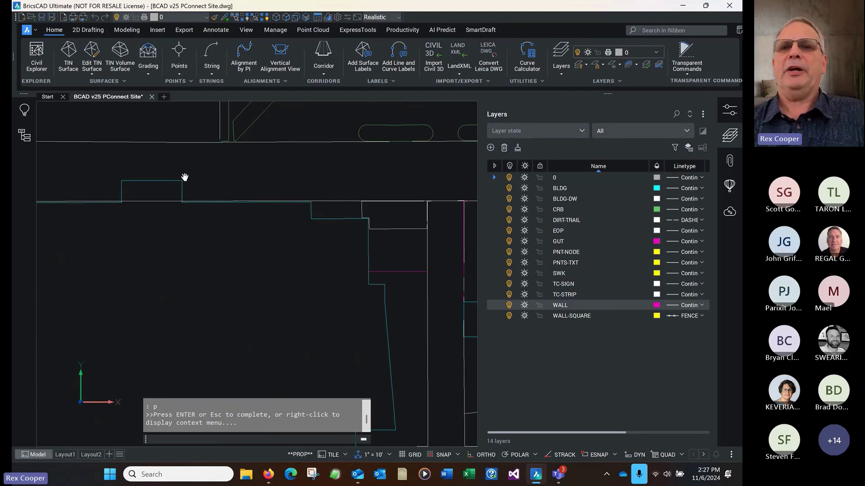
key(Escape)
key(Escape)
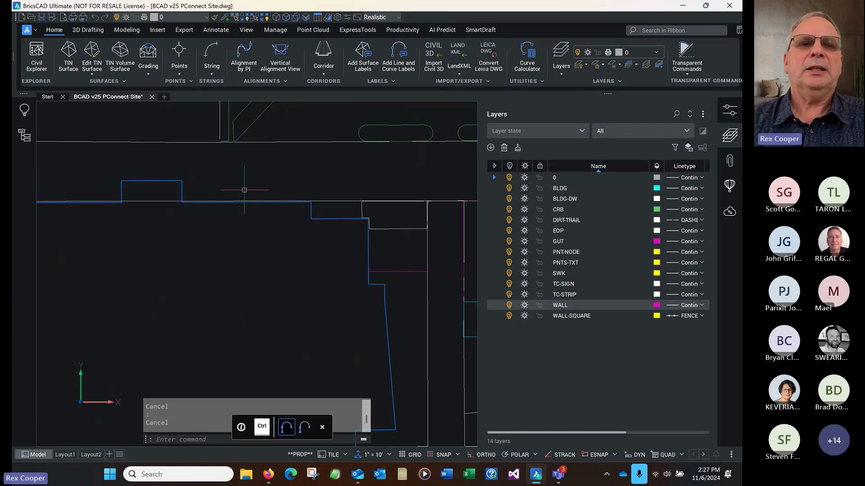
Make the point groups visible again in the Civil Explorer and close it
click(36, 54)
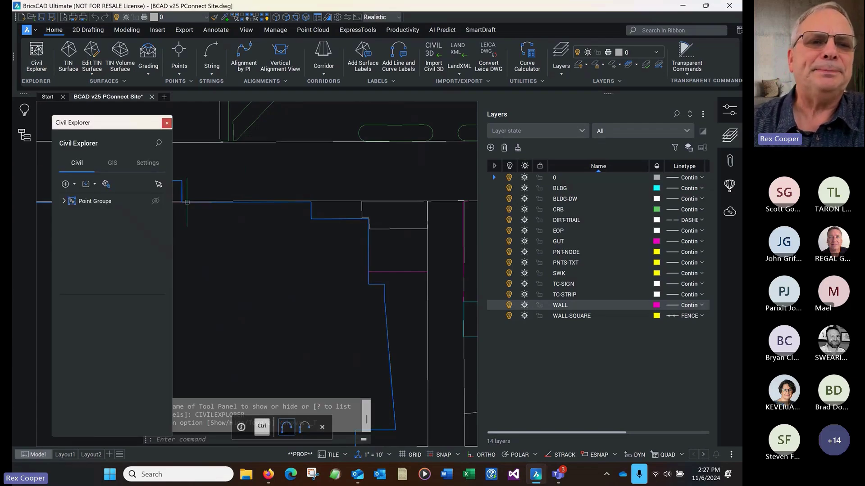
click(154, 201)
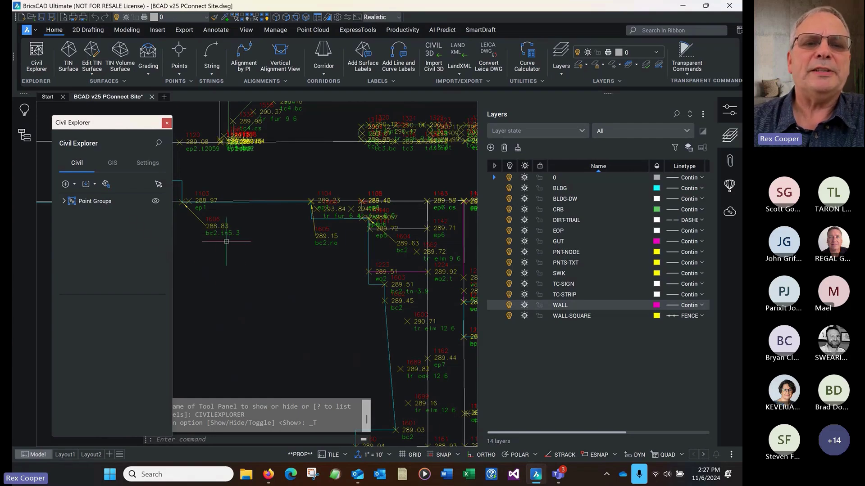
click(167, 123)
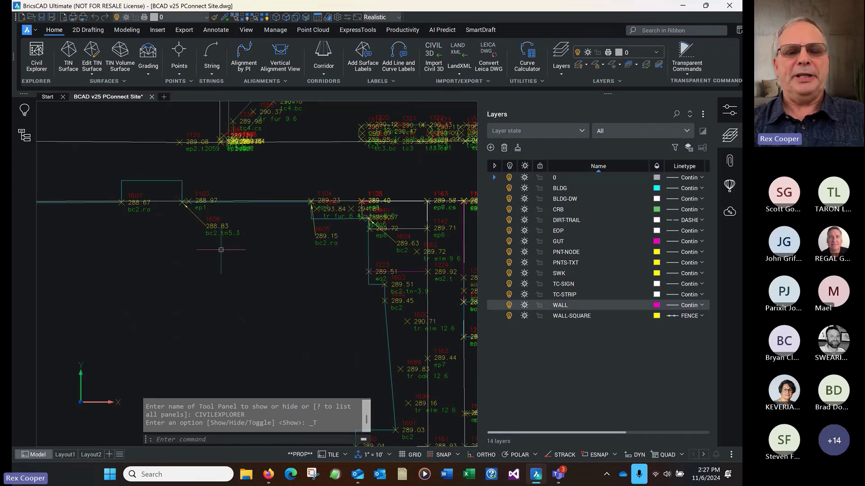
Open the point data of building point 1606 to inspect its raw description, then cancel without changes
text(ed)
key(Return)
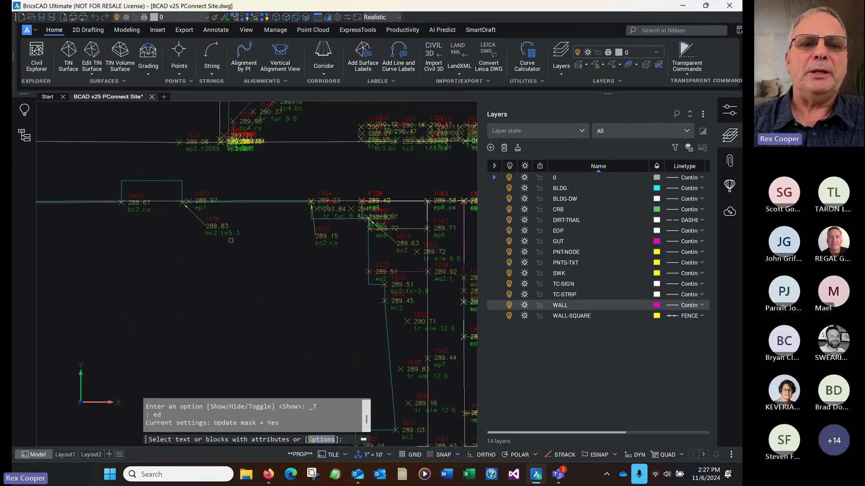
click(234, 235)
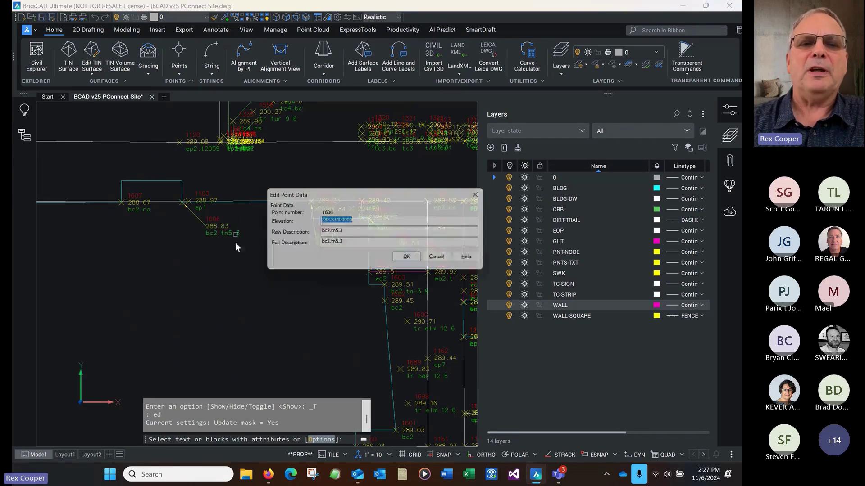
click(336, 232)
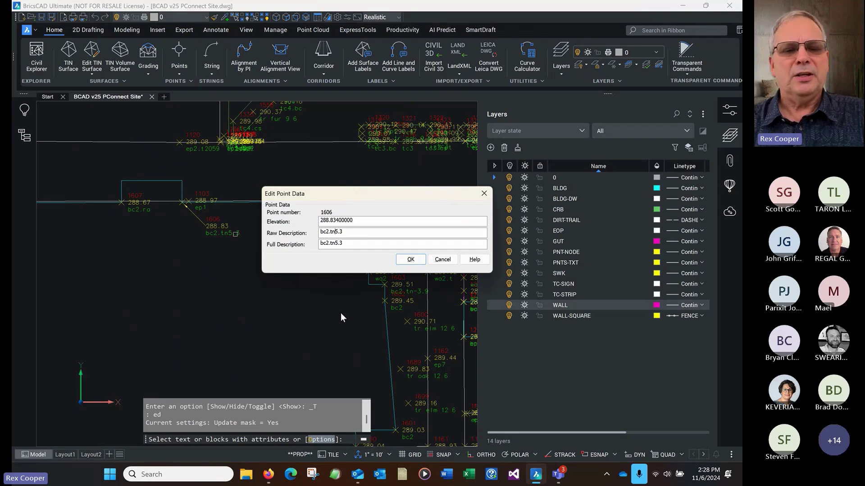
key(Escape)
key(Escape)
Change the raw description of building point 1606 to bc2.tn-5.3 and finish the point edit
text(`)
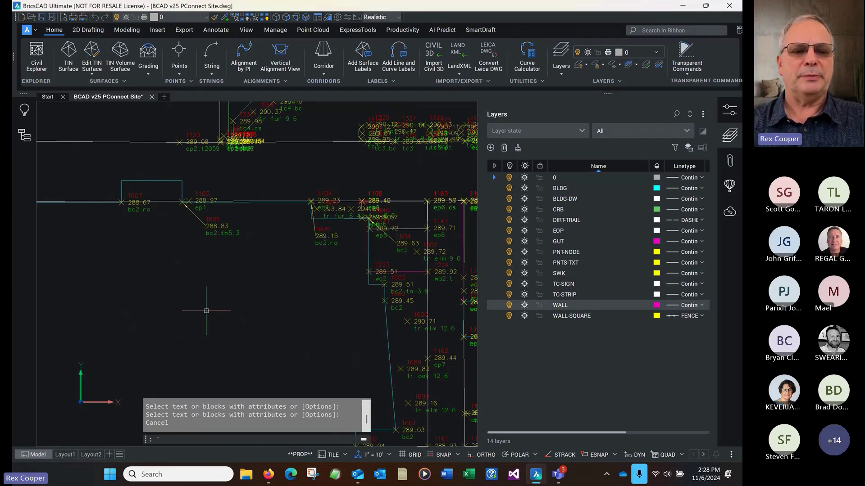
text(ed)
key(Return)
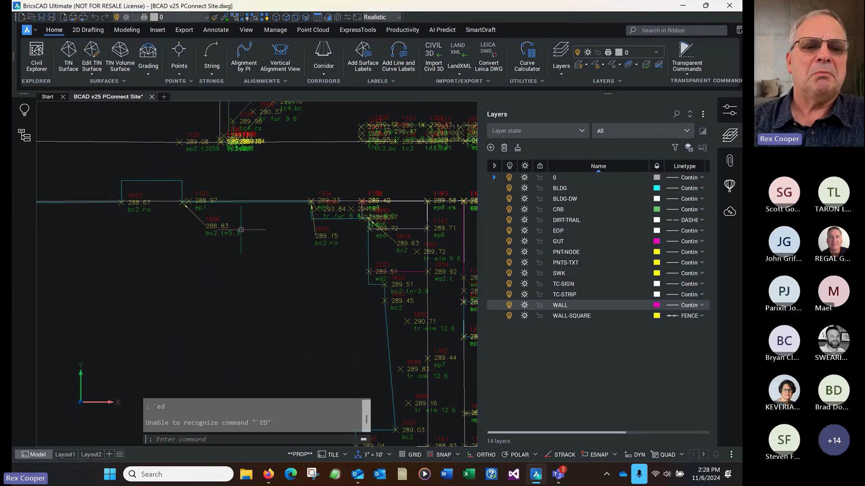
text(ed)
key(Return)
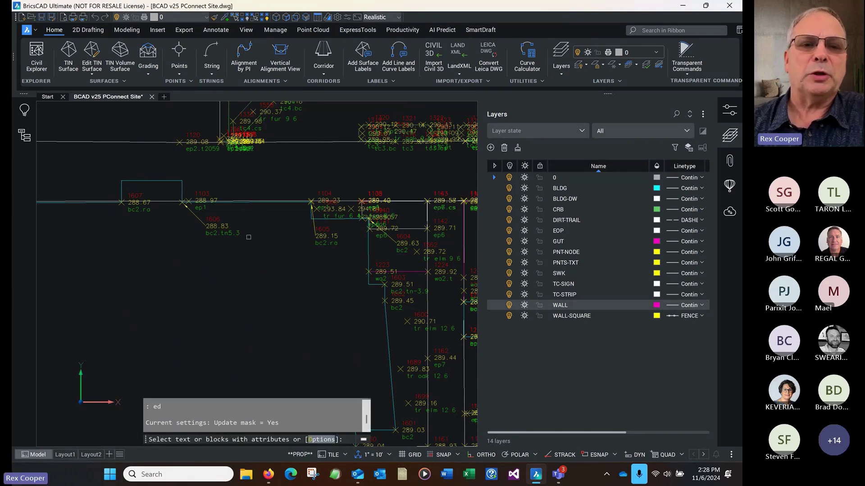
click(236, 230)
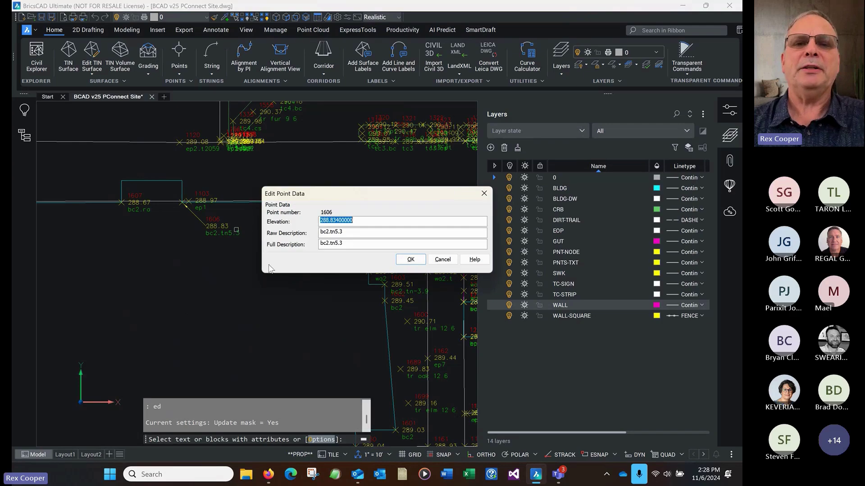
click(330, 232)
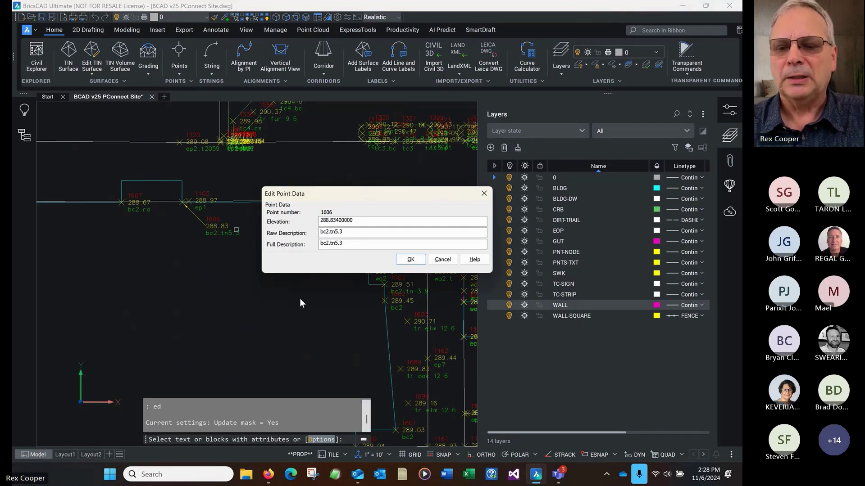
text(-)
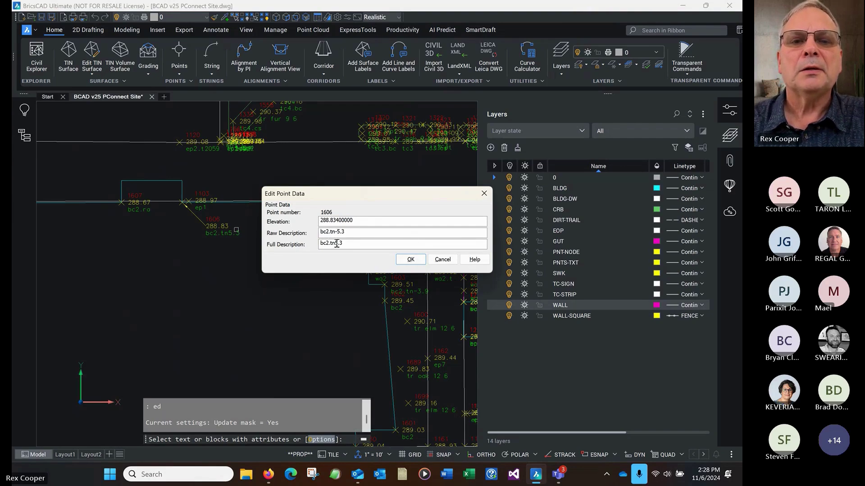
click(423, 260)
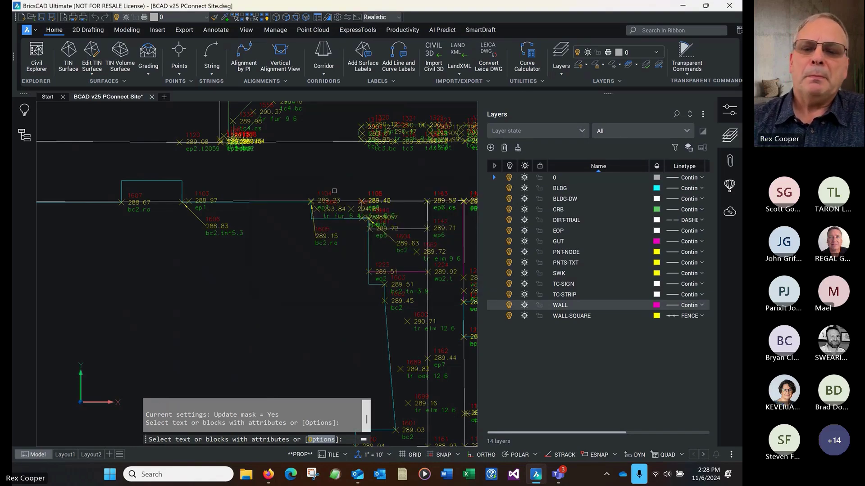
key(Return)
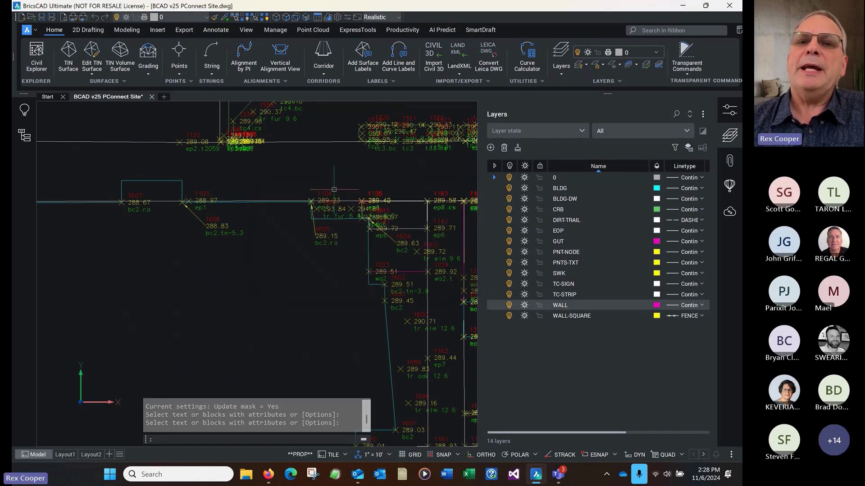
Erase the existing polylines on the BLDG layer with SmartDraft's Erase Polylines, using the building outline to pick the layer
click(480, 30)
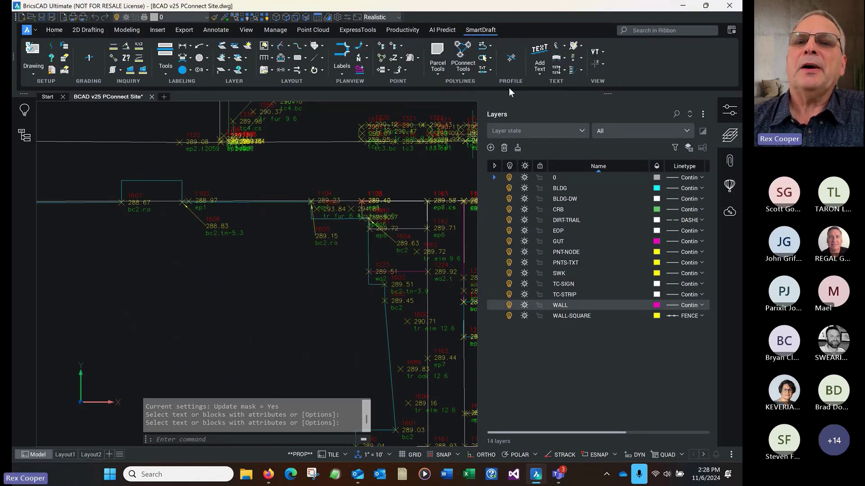
click(467, 71)
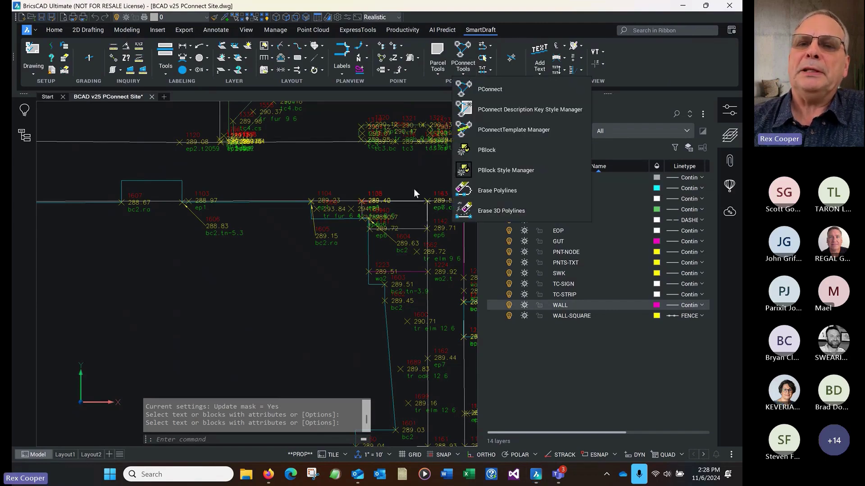
click(505, 191)
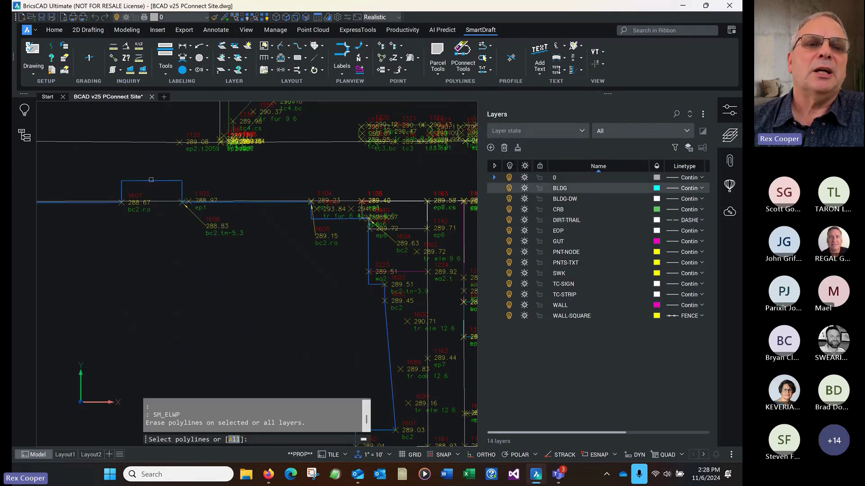
click(153, 181)
key(Return)
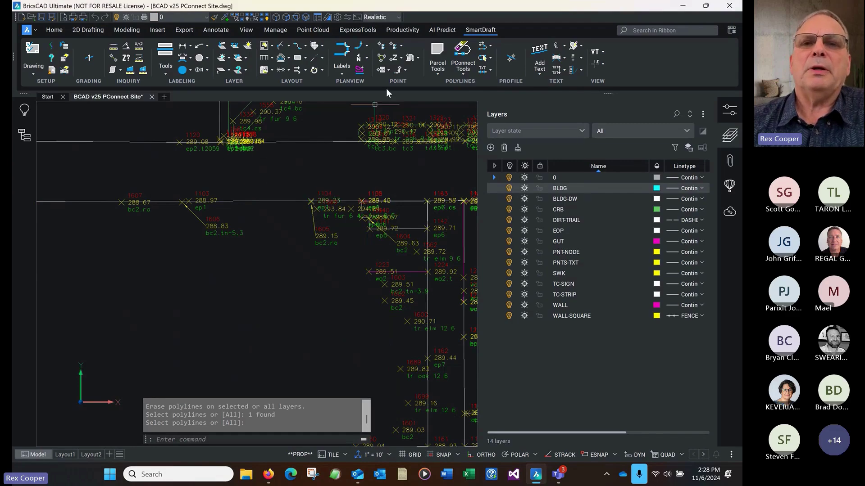
Run PConnect on the drawing points for only the BC#* building key to redraw its 2D polylines
click(471, 74)
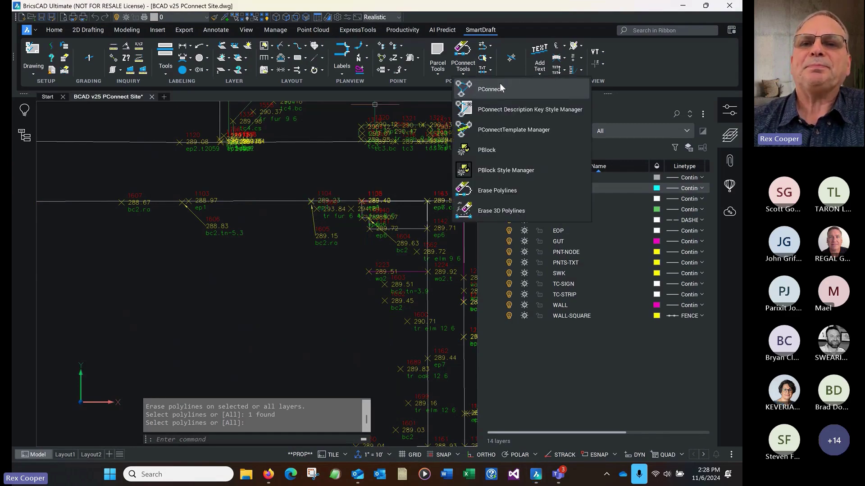
click(492, 92)
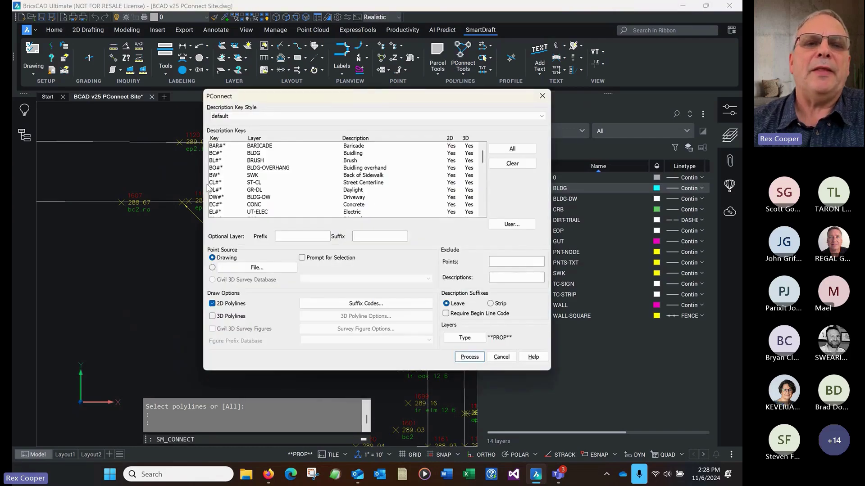
click(228, 154)
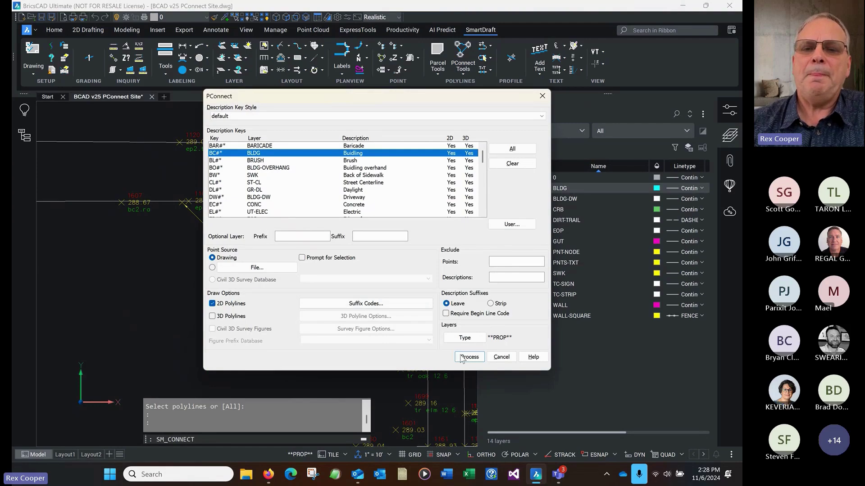
click(468, 357)
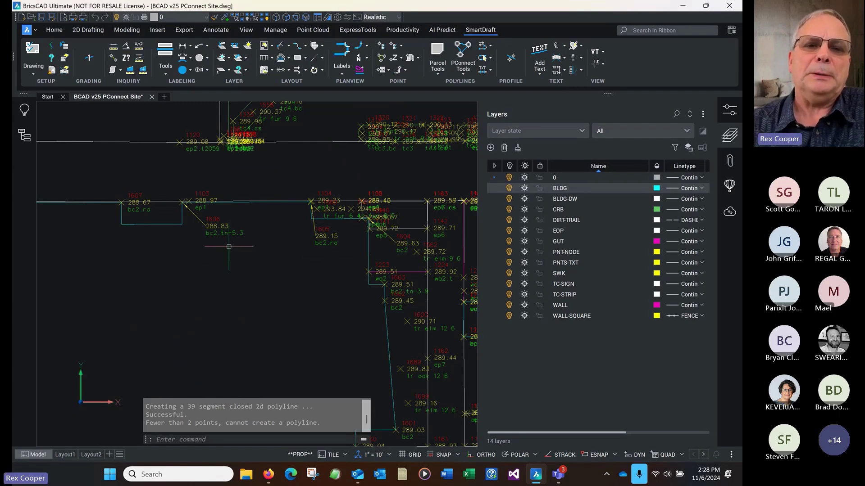
Run PBlock with the default style on the drawing points, inserting blocks and formatting raw descriptions into uppercase full descriptions
scroll(231, 248, down, 1)
scroll(230, 248, down, 4)
scroll(227, 263, down, 3)
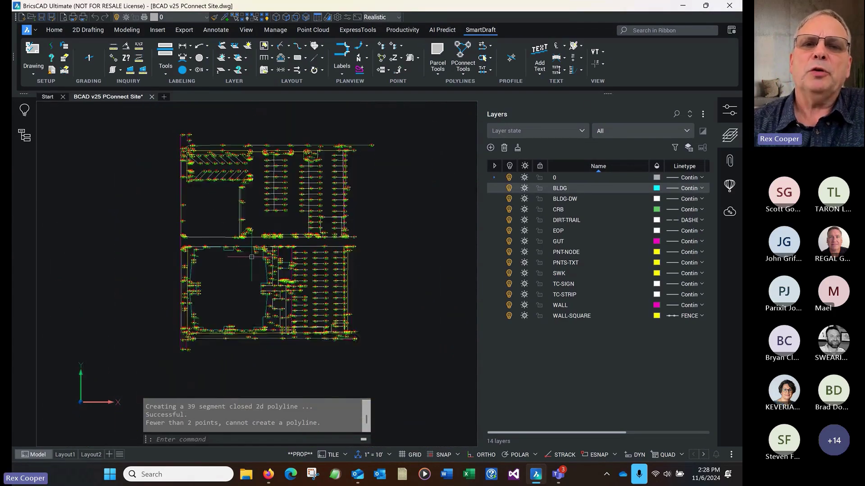
scroll(366, 142, up, 3)
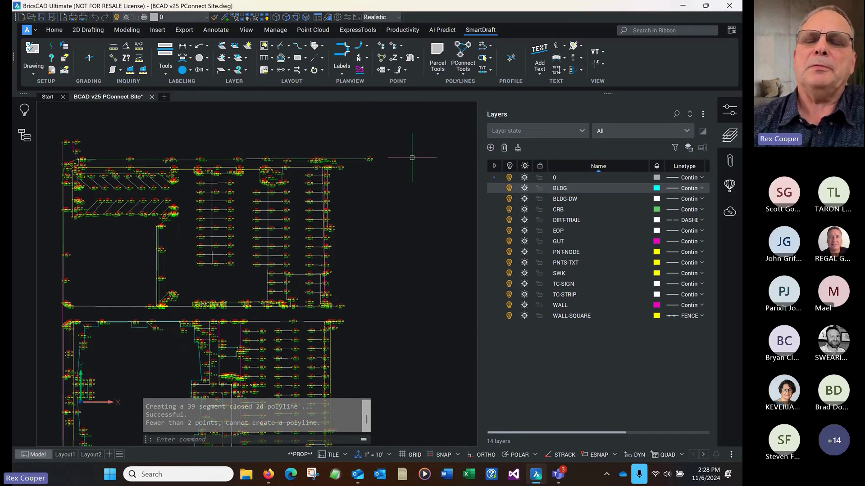
click(460, 75)
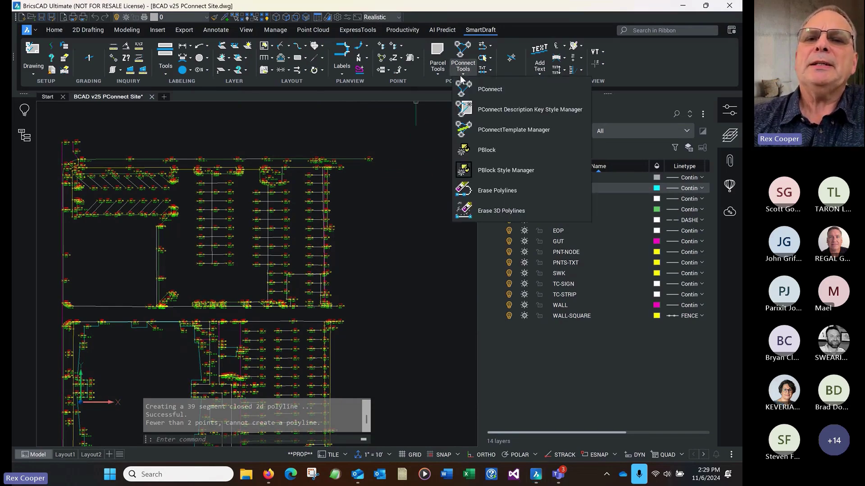
click(488, 150)
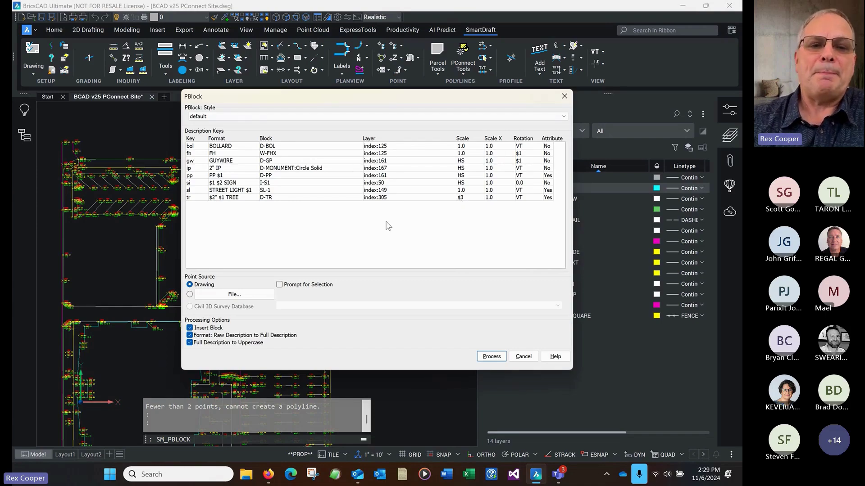
click(491, 357)
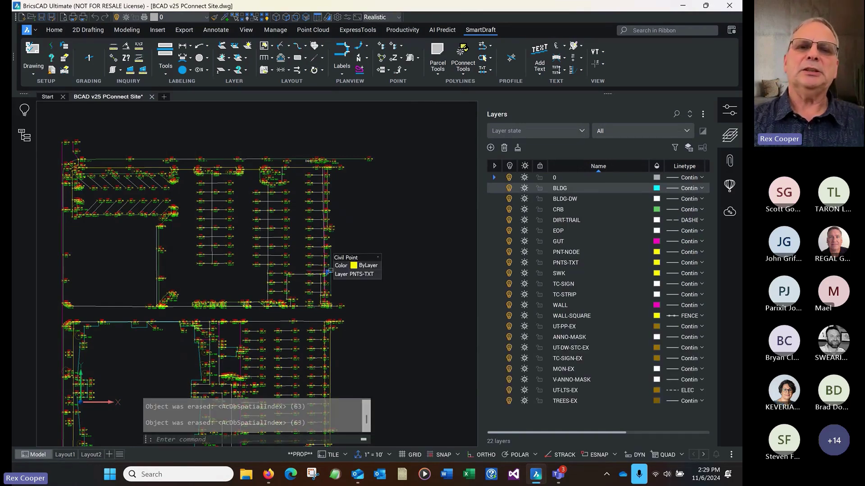
Hide the point groups through the Civil Explorer and close it, isolating the inserted hydrant, street light and power pole symbols
scroll(316, 166, up, 3)
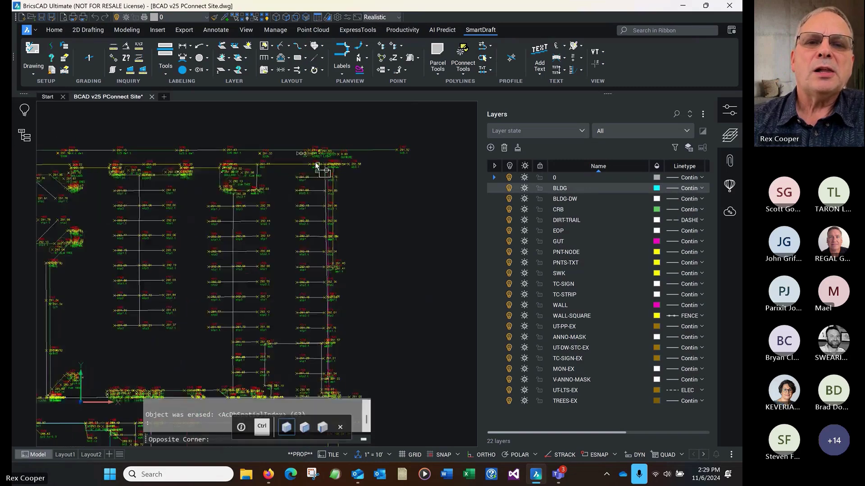
scroll(317, 169, up, 3)
key(Escape)
scroll(311, 148, up, 2)
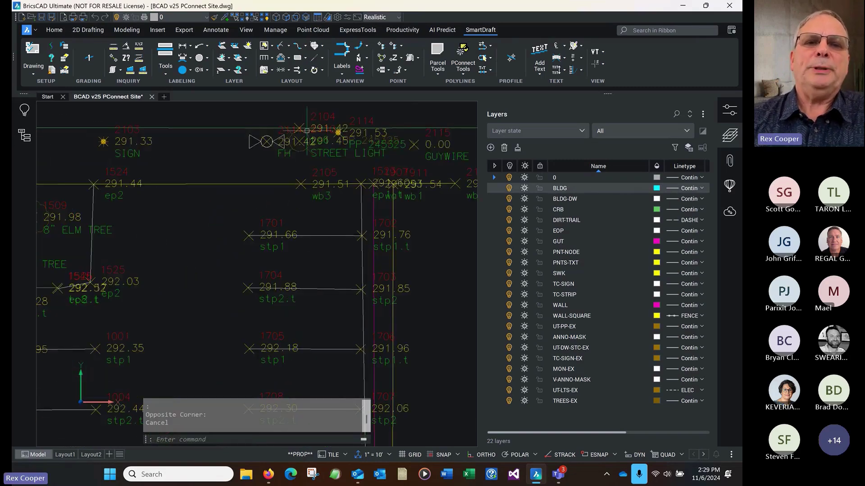
scroll(307, 131, up, 2)
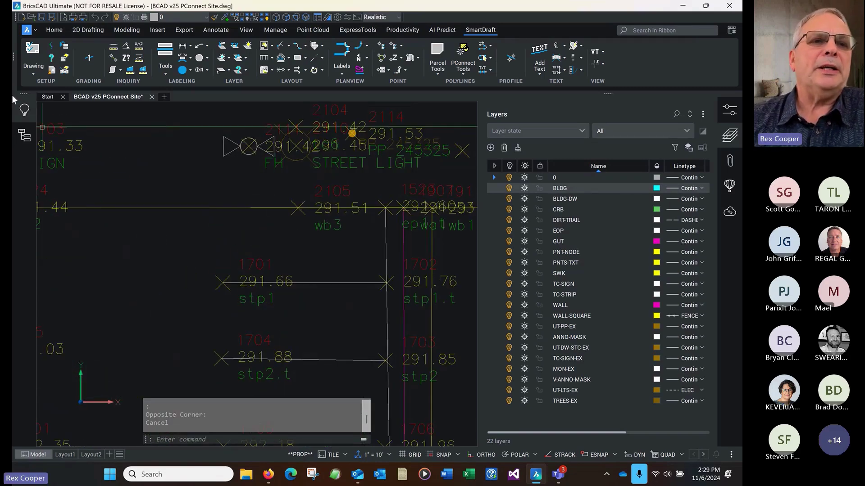
click(52, 30)
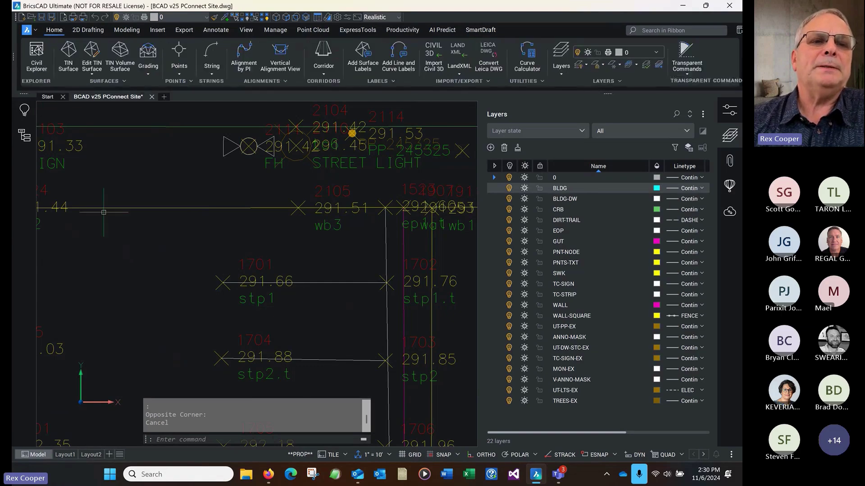
click(37, 52)
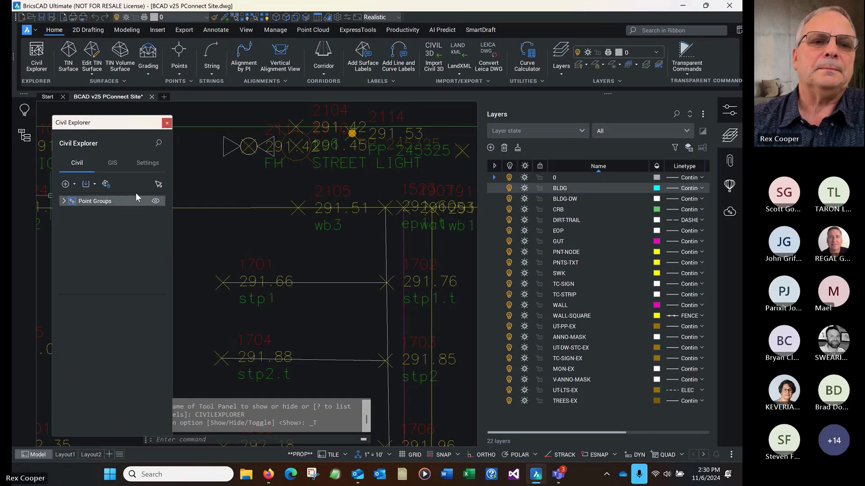
click(154, 200)
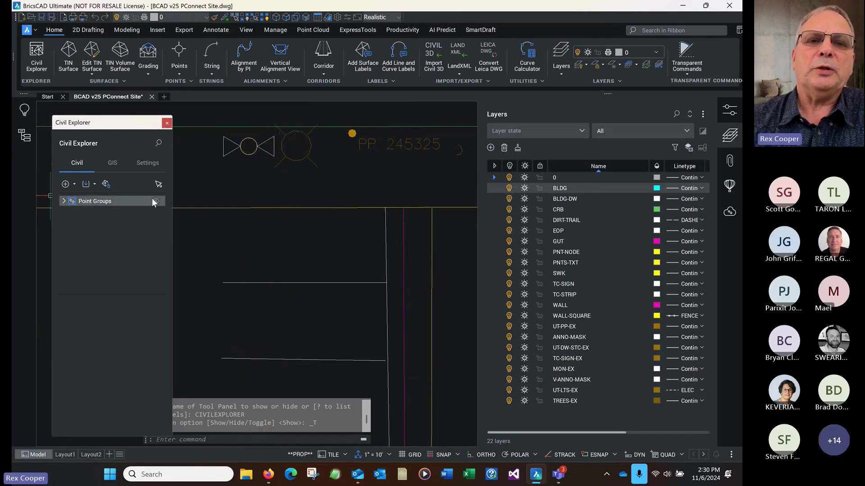
click(171, 124)
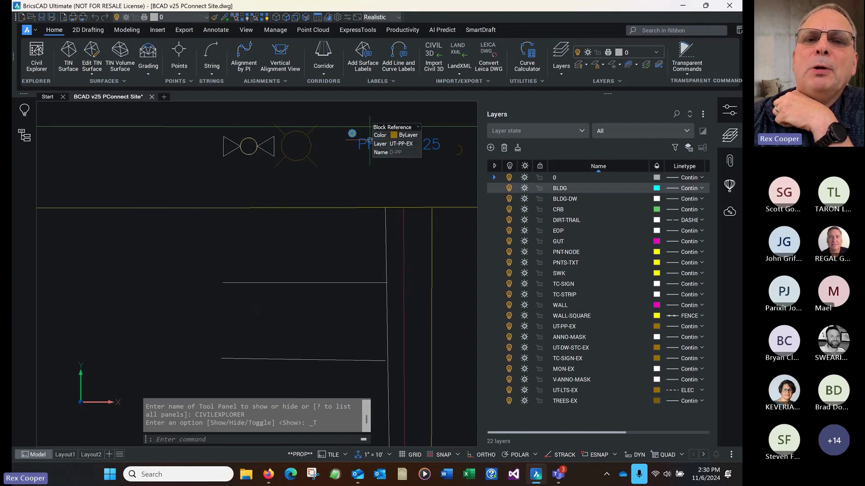
Inspect the power pole block, then examine the other inserted symbols across the site down to the trees in the angled parking island
click(354, 135)
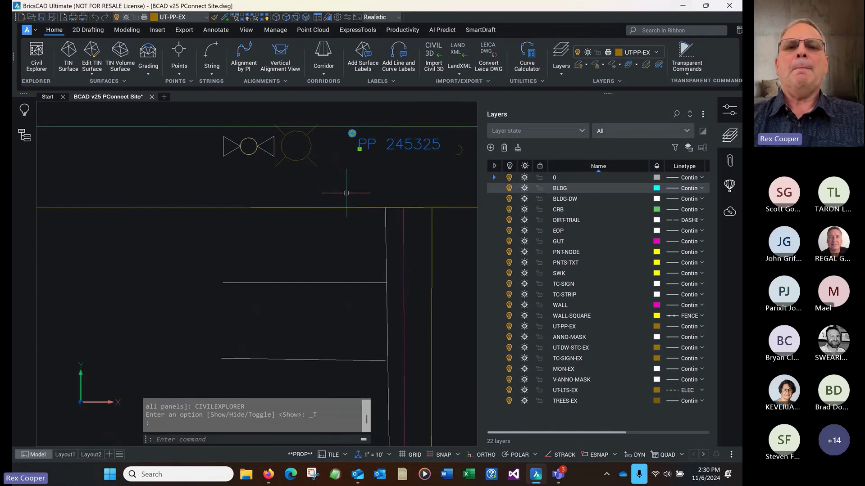
key(Escape)
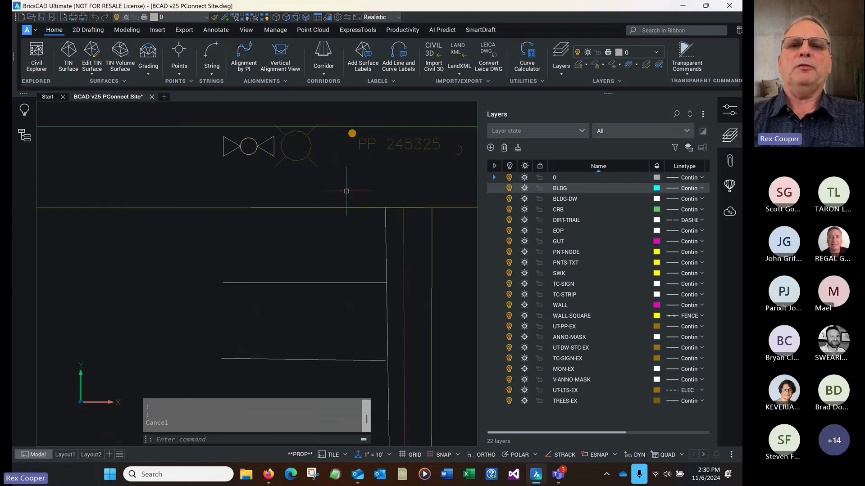
scroll(377, 215, down, 2)
scroll(378, 215, down, 2)
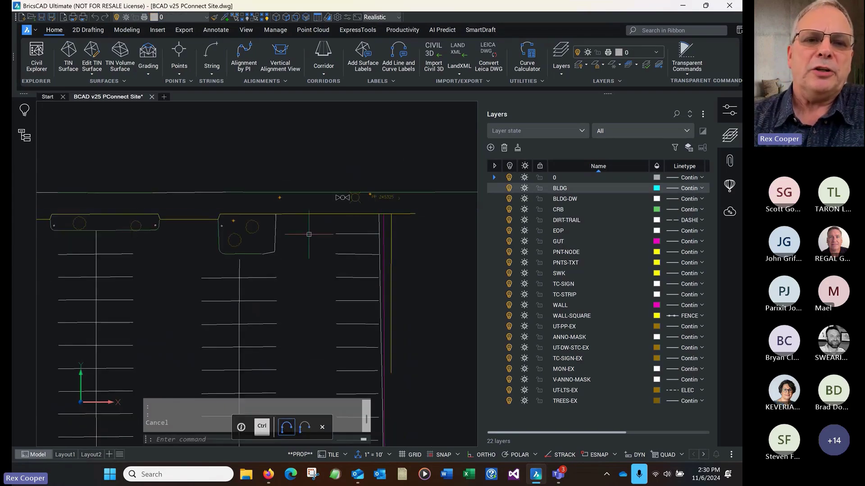
scroll(264, 240, down, 2)
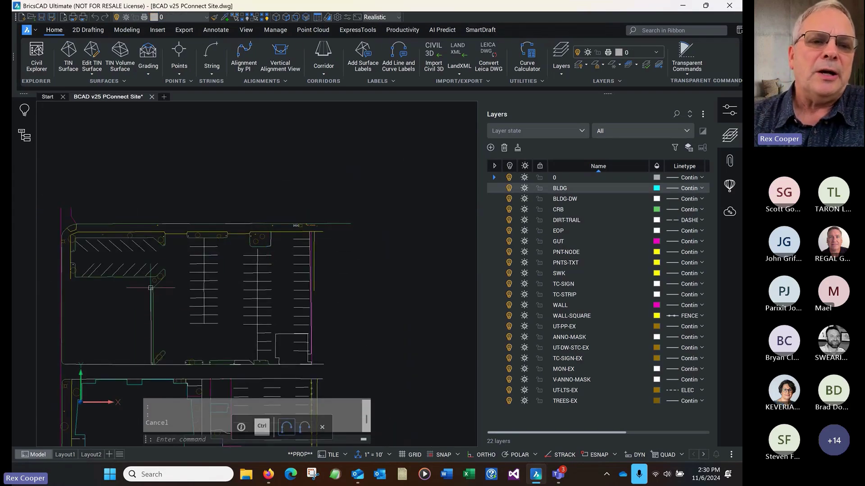
scroll(139, 296, up, 5)
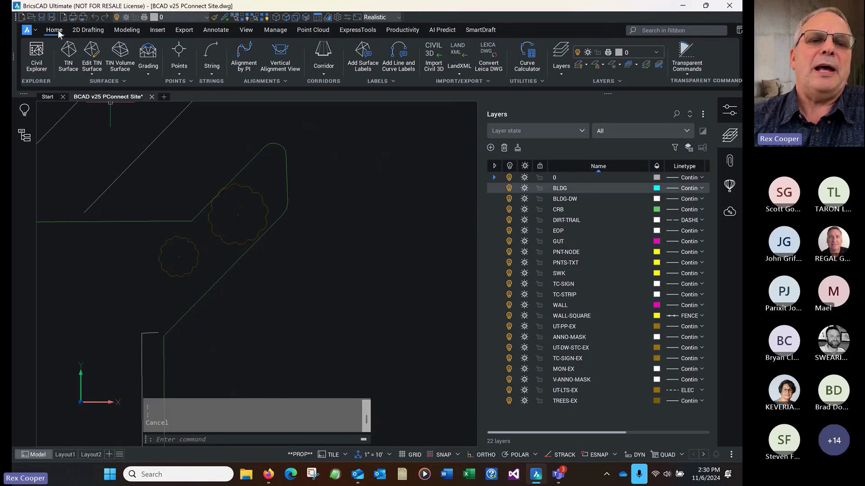
Turn the point groups' visibility back on in the Civil Explorer
click(38, 63)
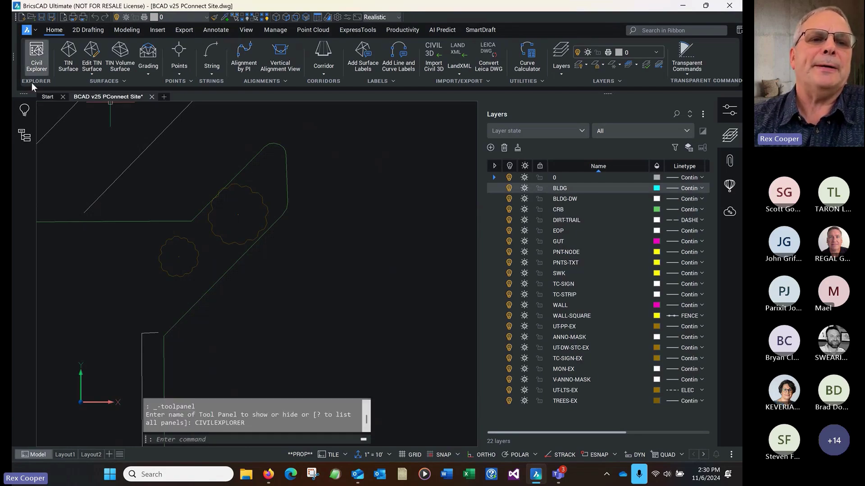
click(155, 201)
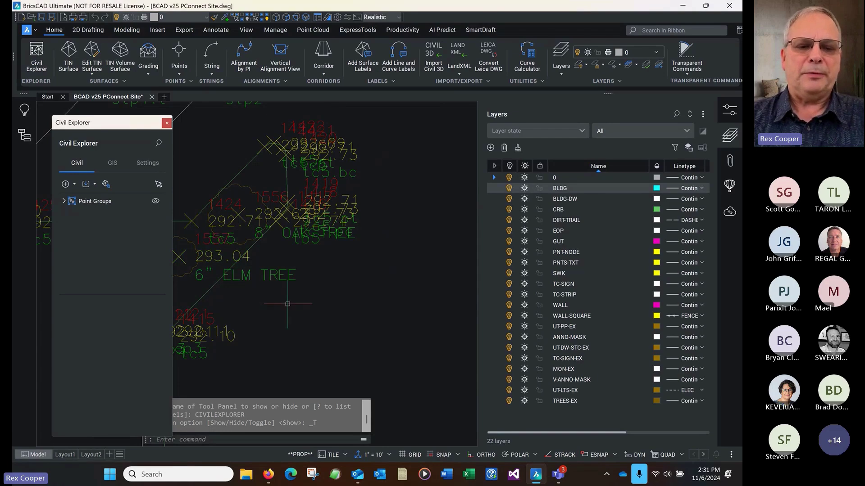
Inspect the raw and full descriptions of the oak and elm tree points without editing them, and close the Civil Explorer
text(dc)
key(Return)
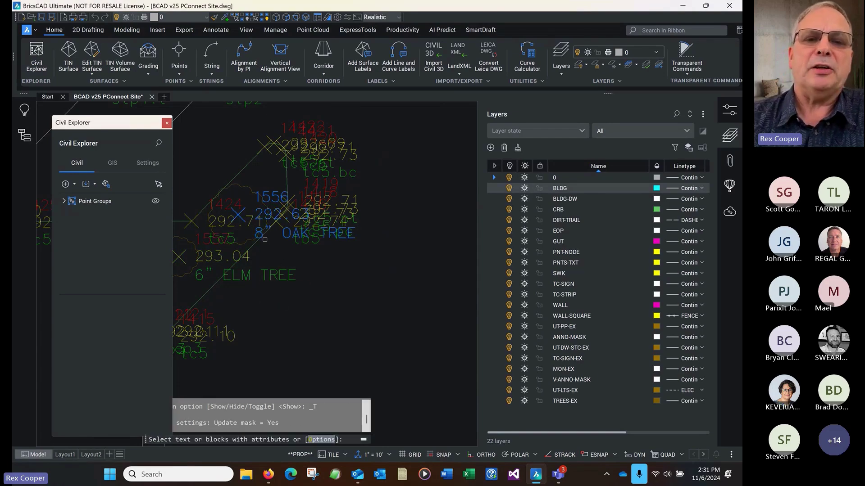
click(285, 237)
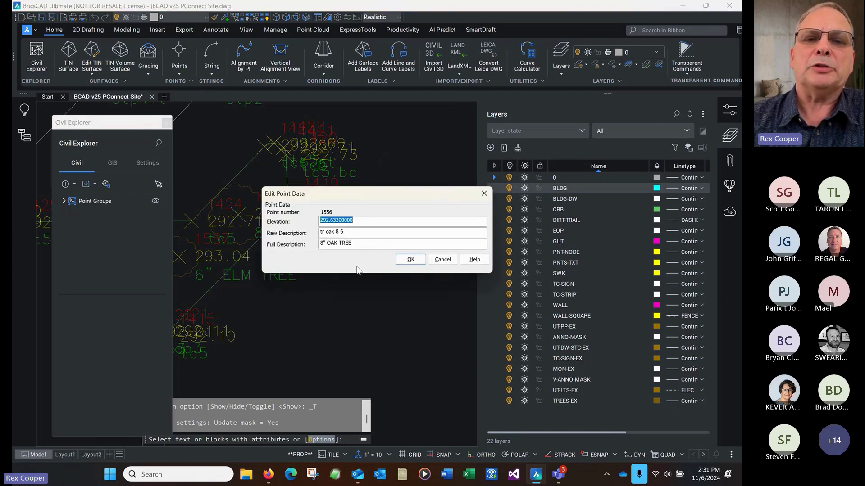
double_click(341, 232)
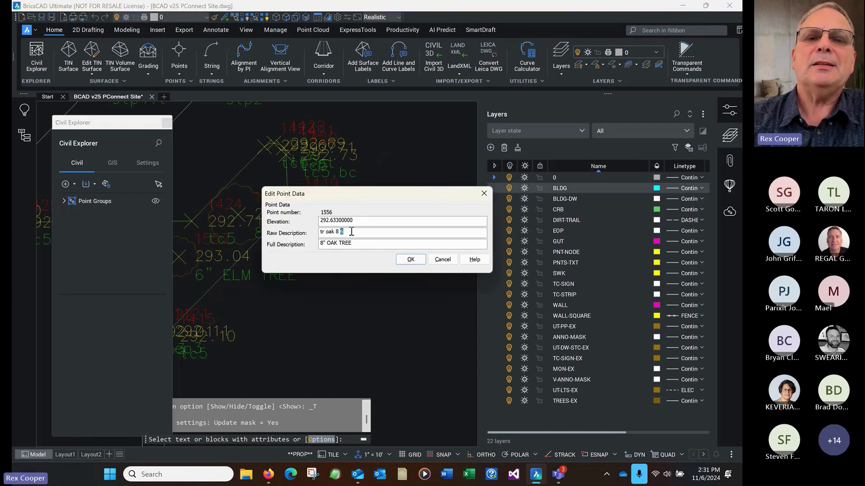
click(443, 259)
click(287, 279)
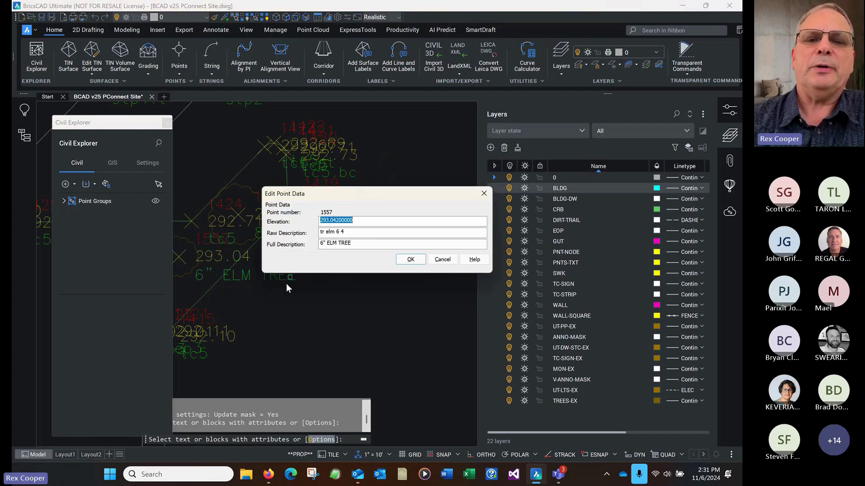
double_click(342, 233)
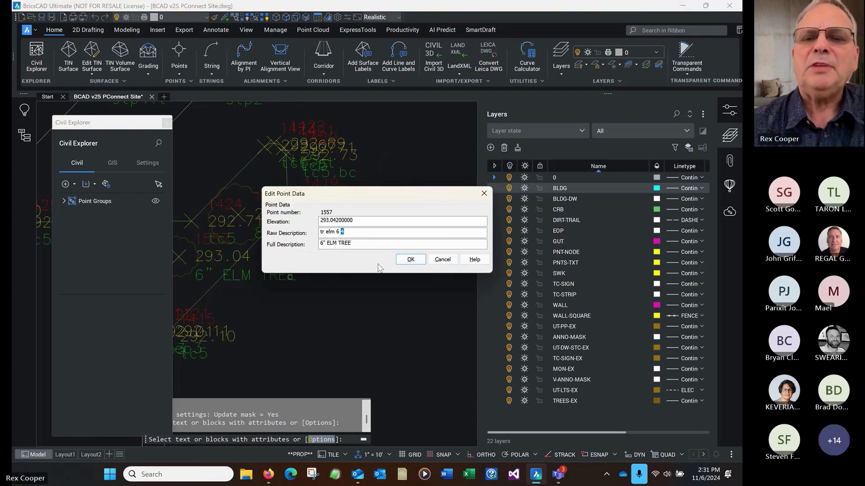
click(443, 260)
click(167, 123)
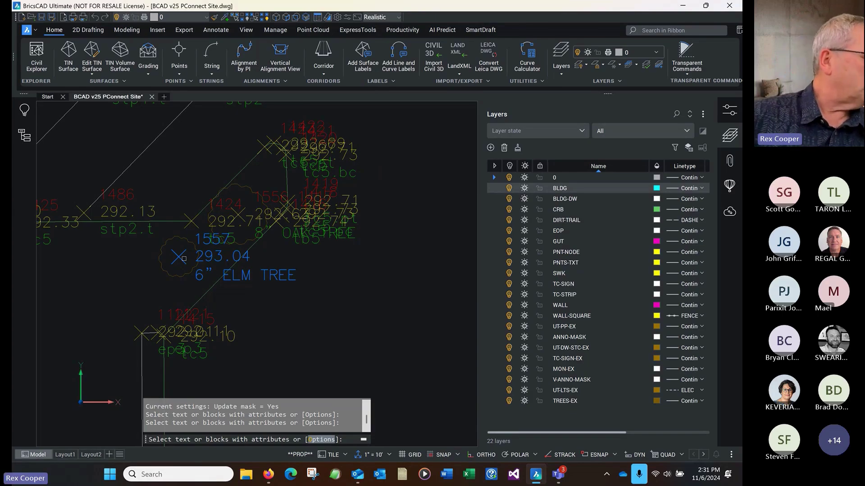
Create a SmartDraft point coordinate table of all points with the "Northing, Easting, Elevation" style
scroll(227, 255, down, 10)
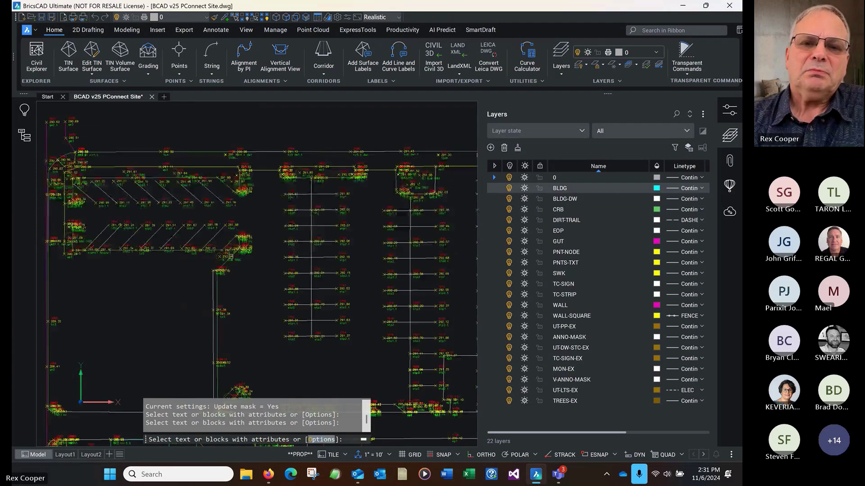
scroll(365, 248, up, 8)
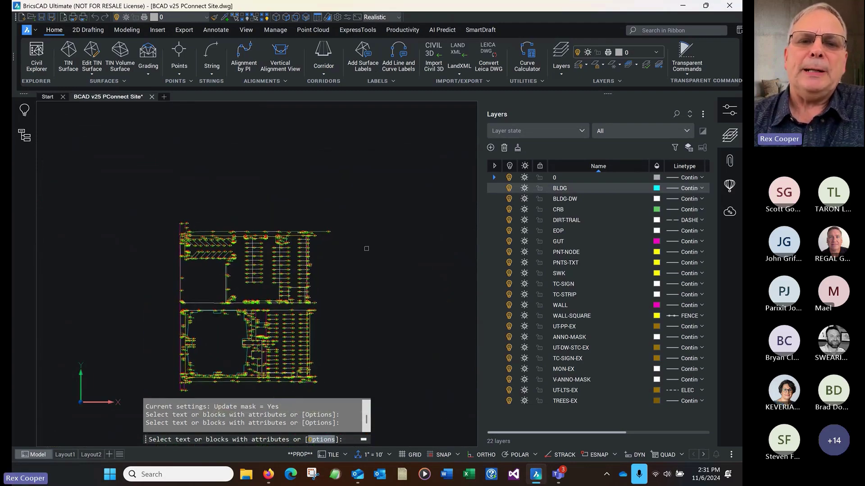
text(p)
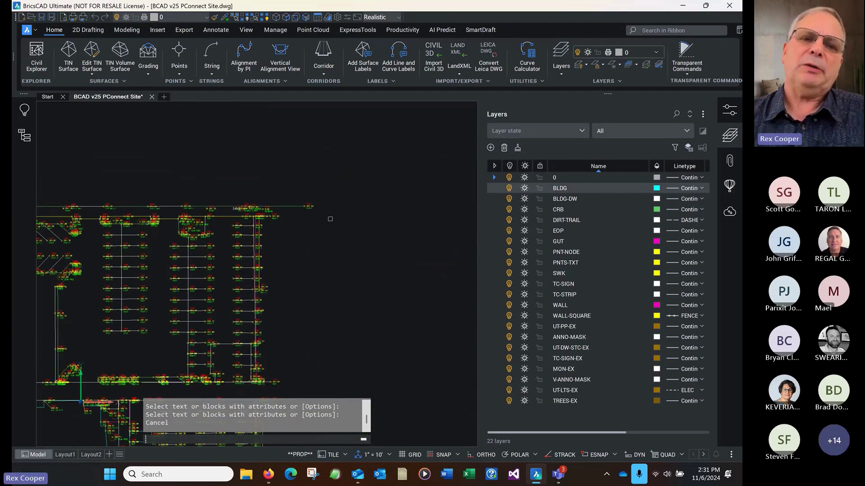
key(Return)
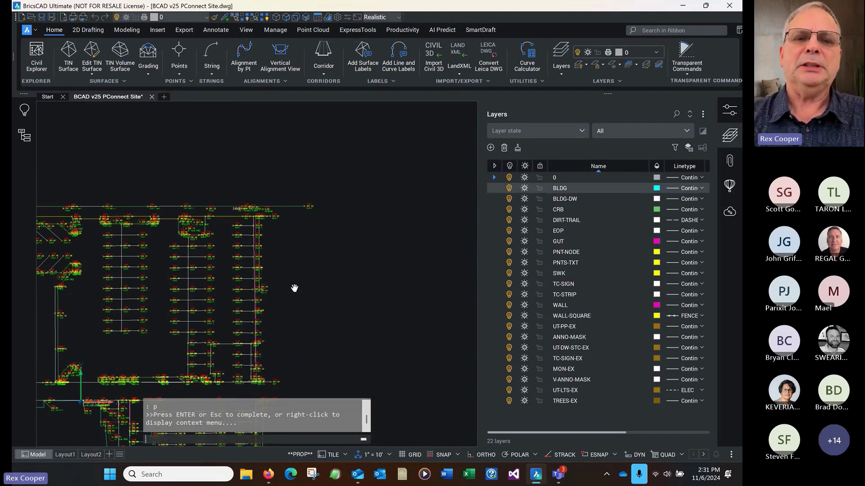
drag(293, 285, 286, 160)
key(Escape)
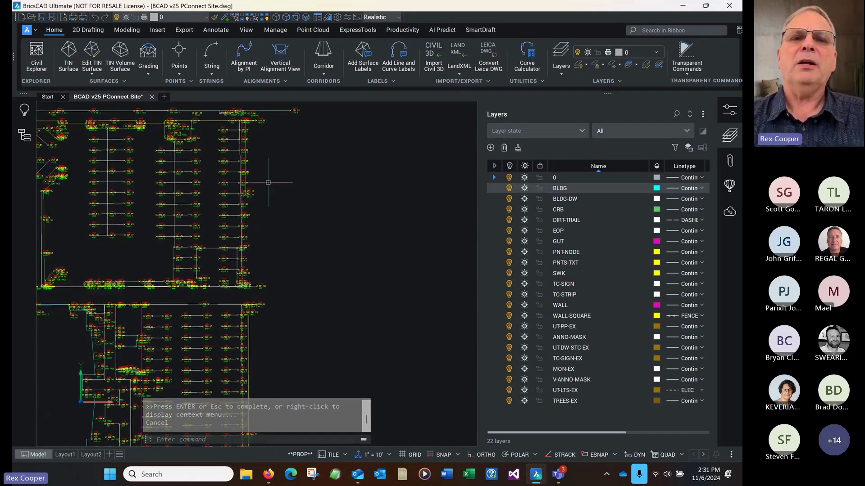
click(485, 31)
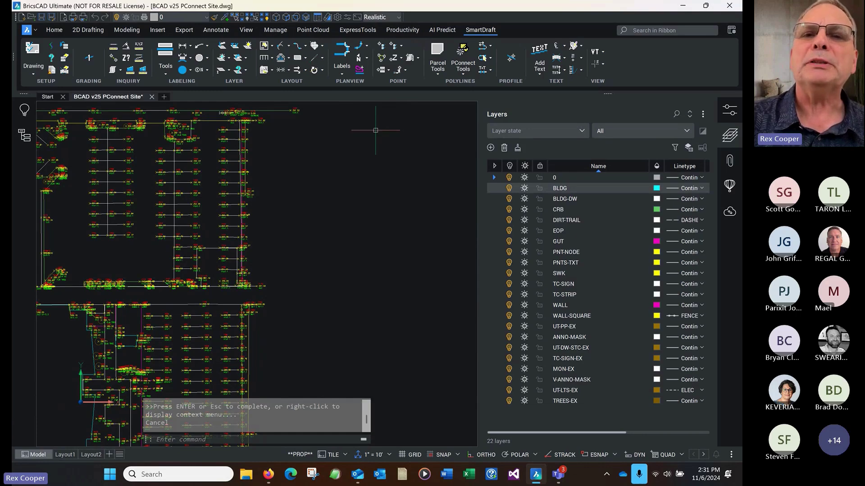
click(391, 69)
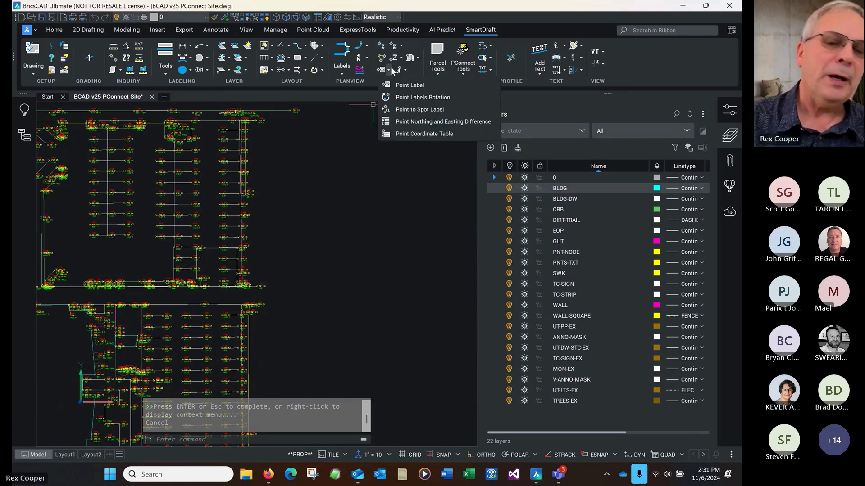
click(424, 134)
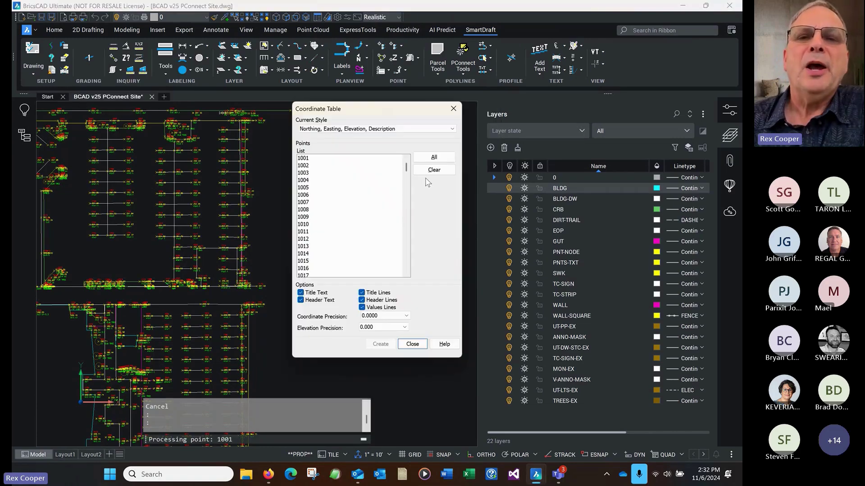
click(404, 130)
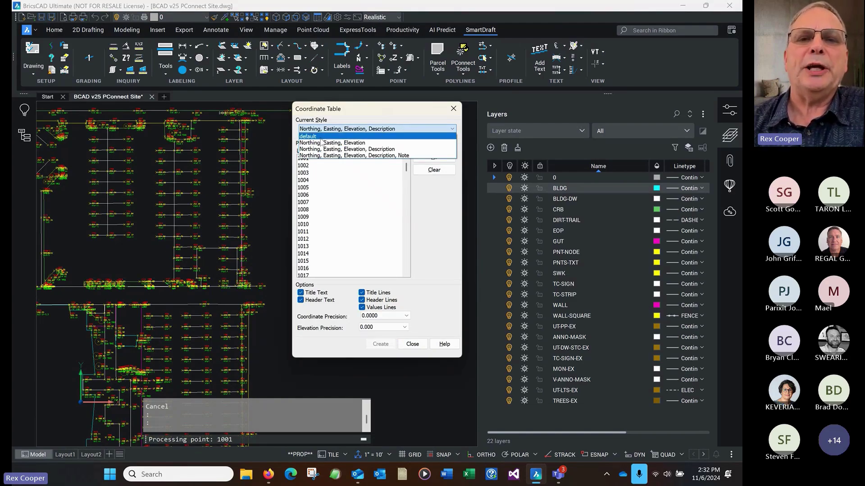
click(349, 144)
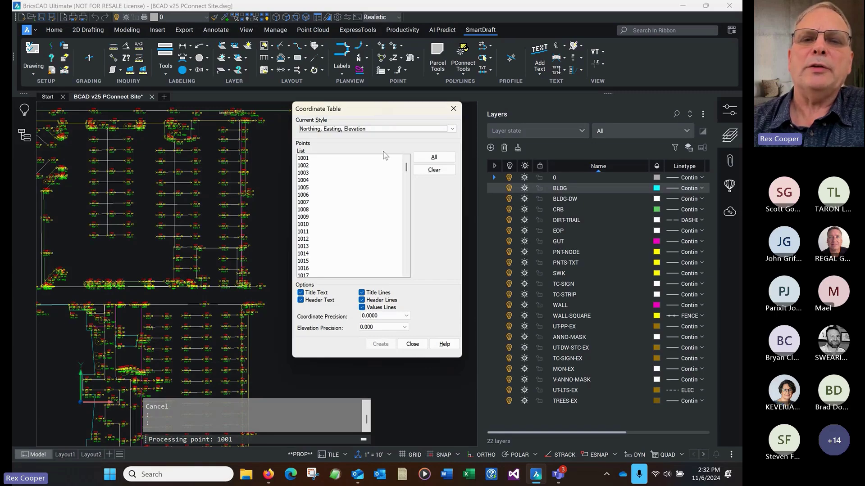
click(433, 157)
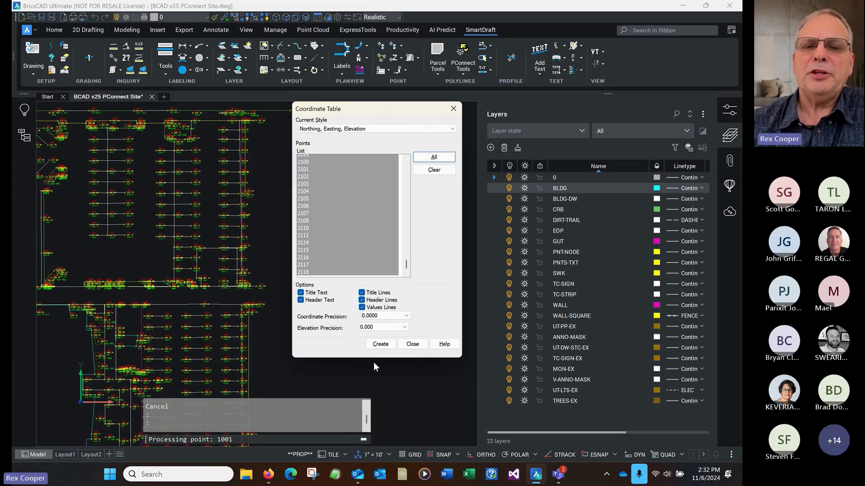
click(380, 344)
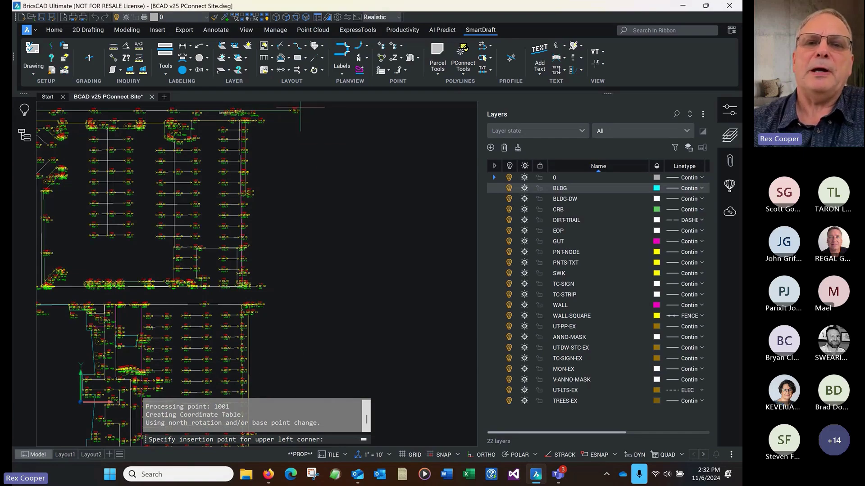
Place the first coordinate table section just right of the site's upper edge, limiting its length to the site's lower edge
click(318, 113)
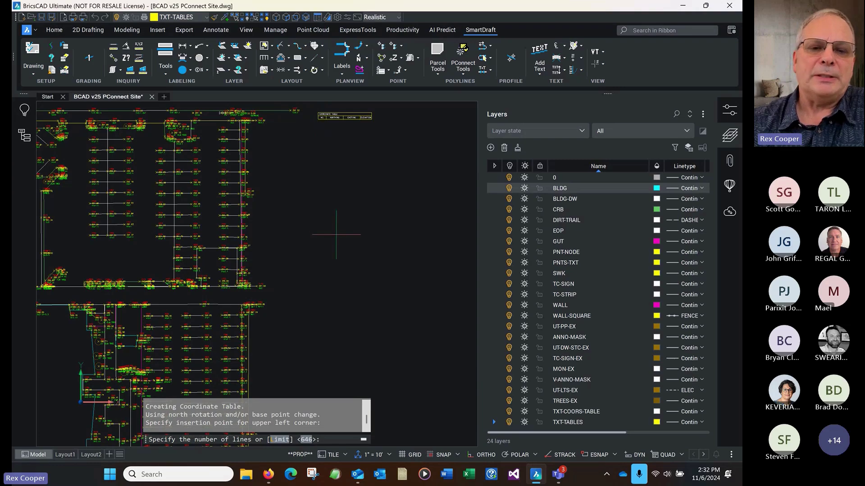
scroll(336, 234, down, 4)
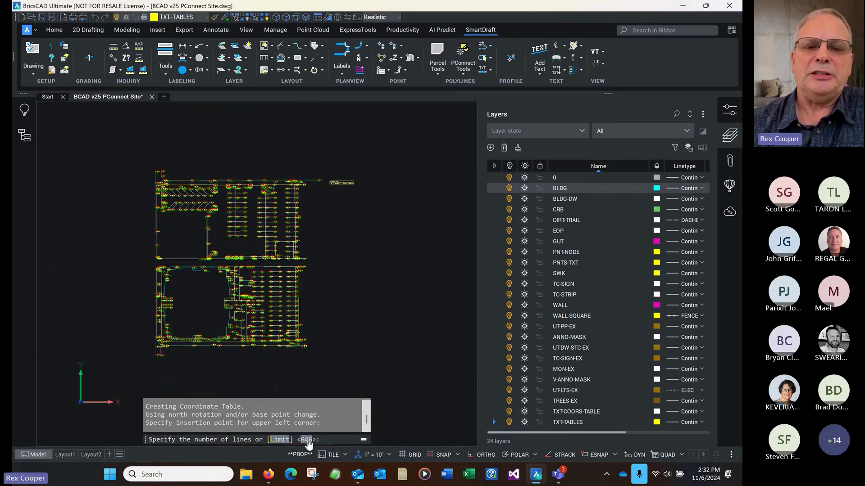
click(280, 439)
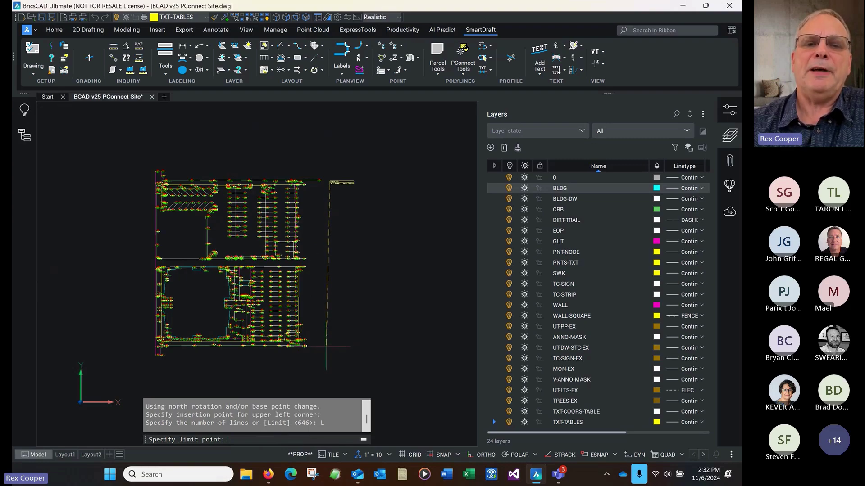
click(326, 346)
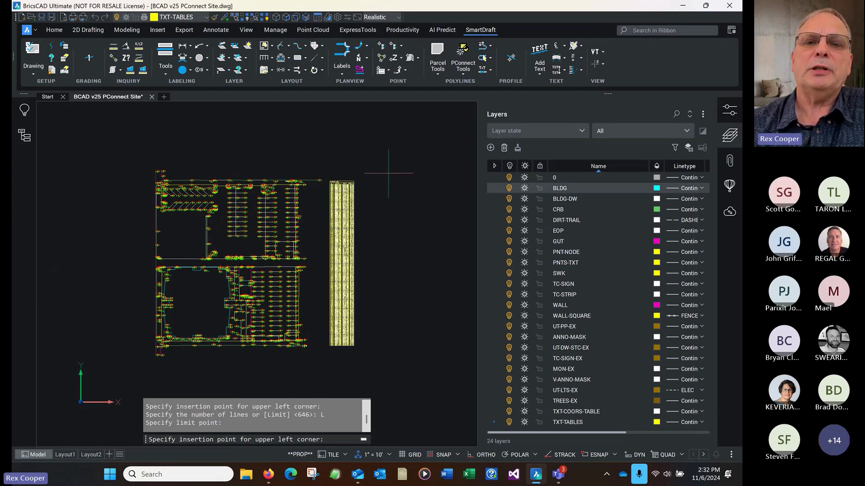
Place the second and third coordinate table sections to the right of the first, limiting both to the same lower edge
click(362, 182)
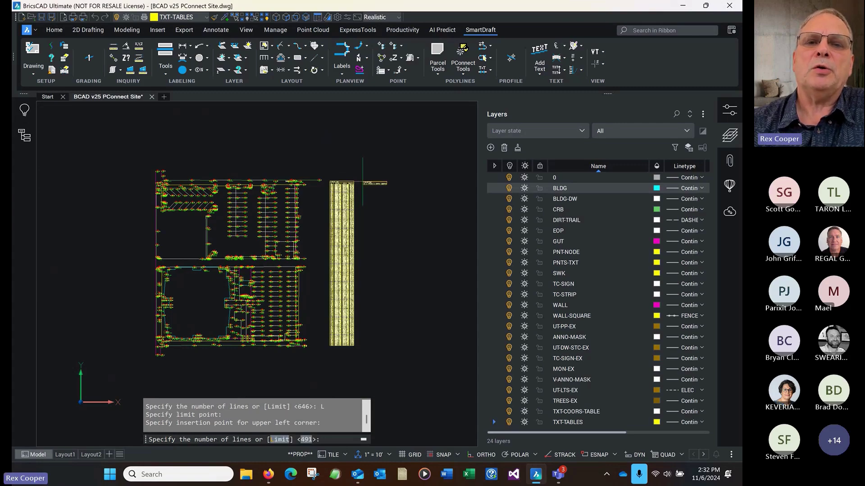
click(367, 346)
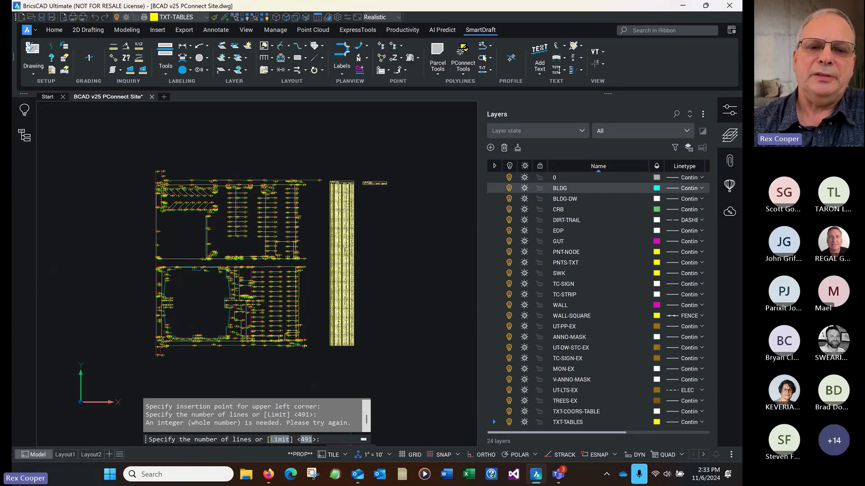
click(279, 440)
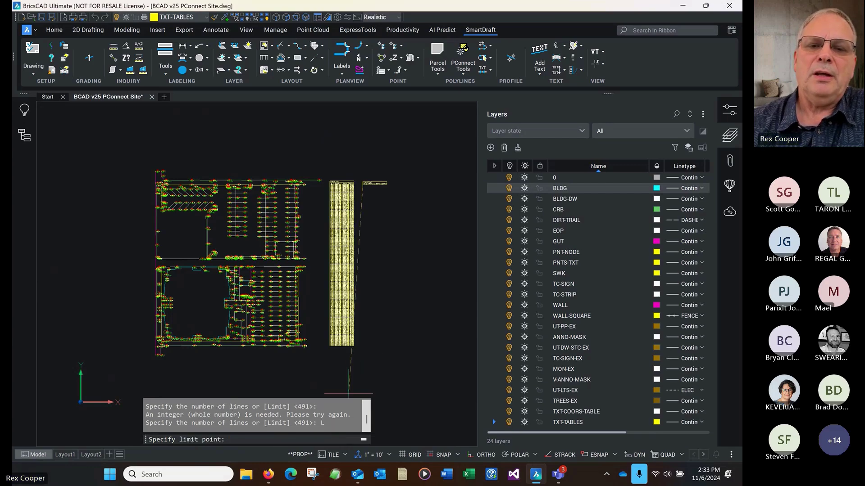
click(361, 346)
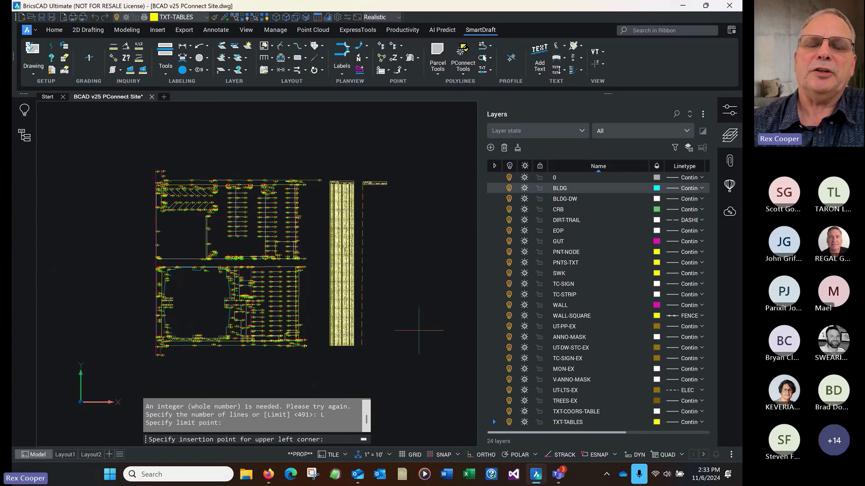
click(404, 182)
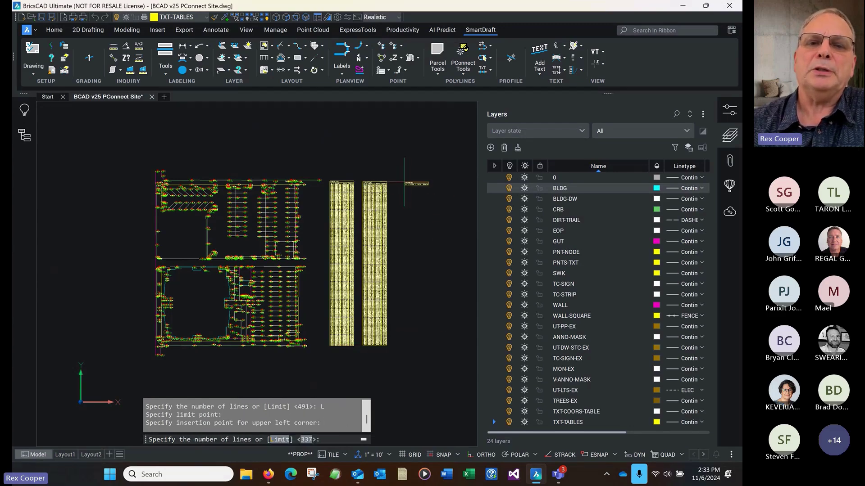
click(279, 440)
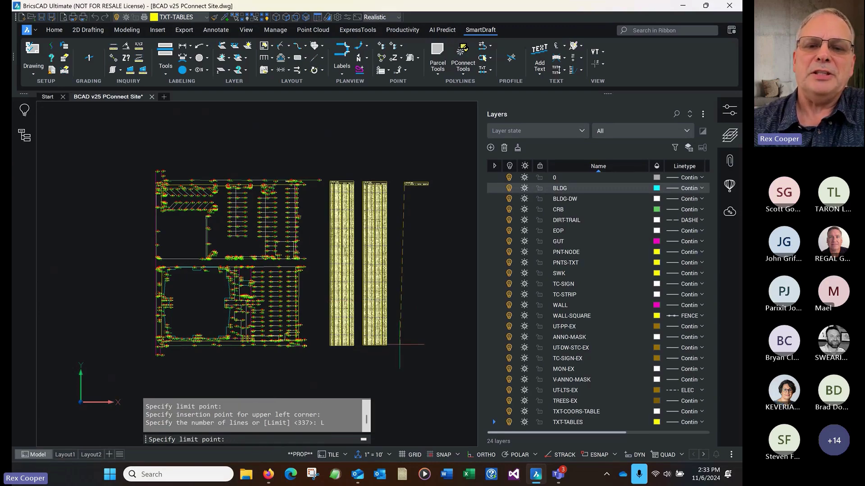
click(399, 345)
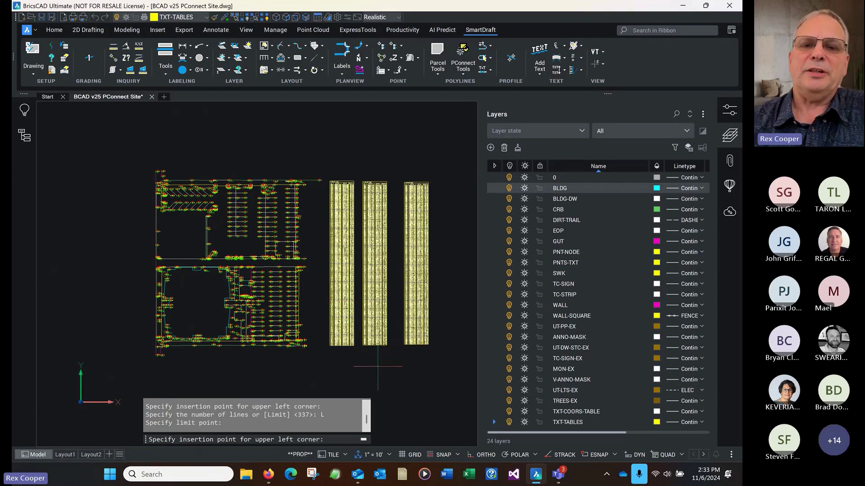
Place the fourth section with the same lower limit, and finish the coordinate table with a fifth section holding the remaining 31 lines
click(444, 182)
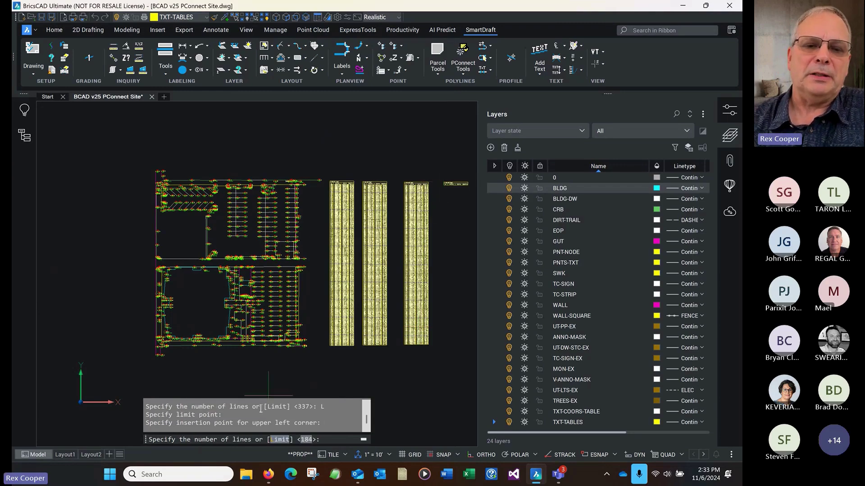
click(281, 440)
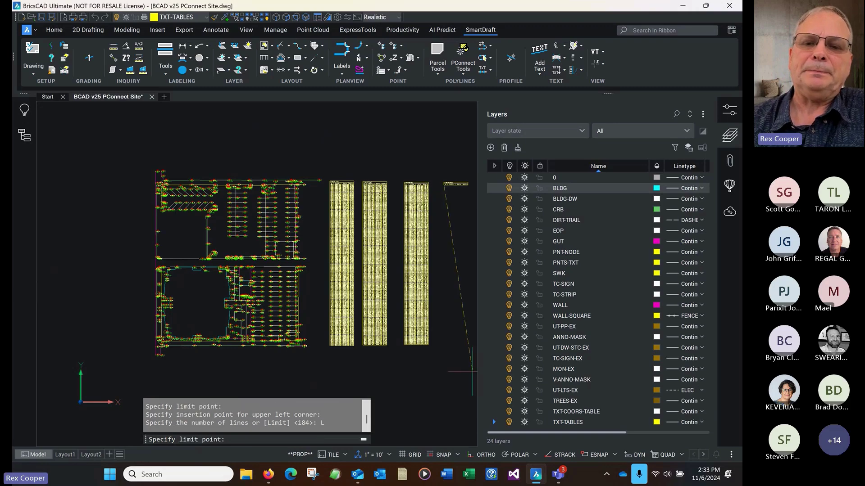
click(441, 346)
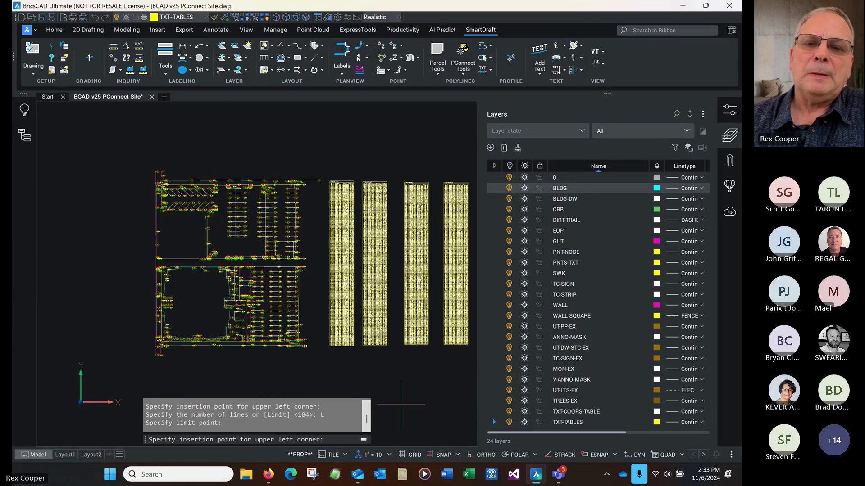
click(471, 184)
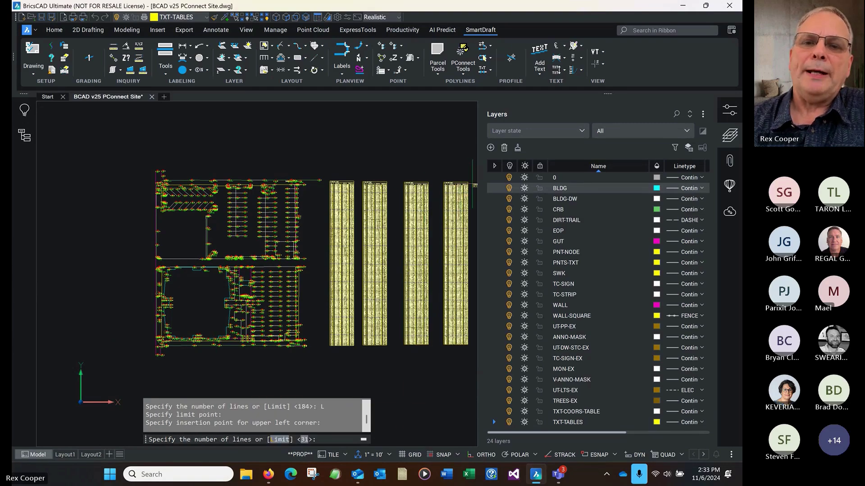
key(Return)
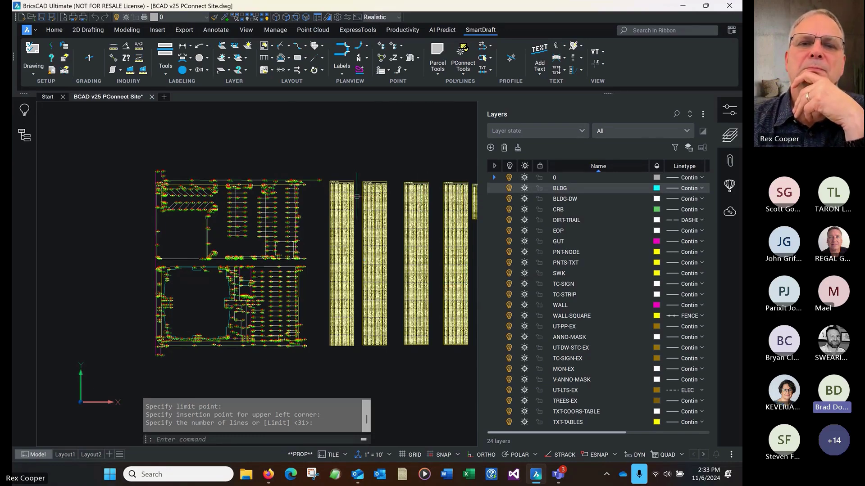
scroll(357, 197, up, 8)
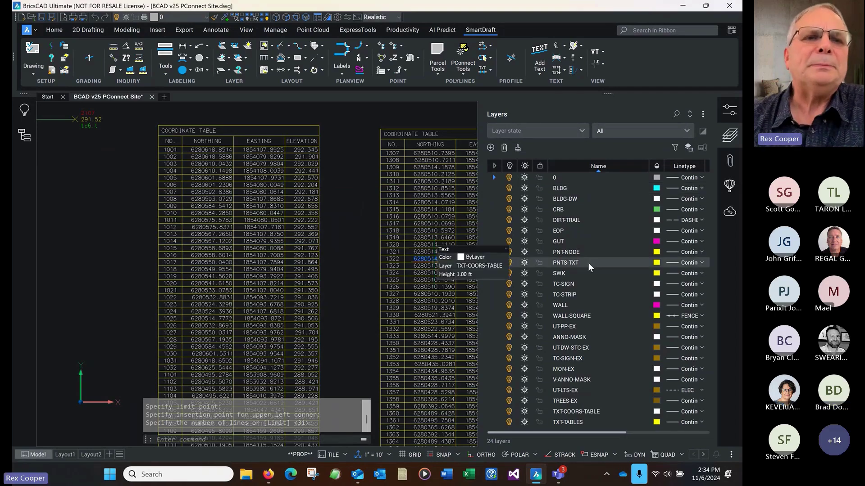
Close the BCAD v25 PConnect Site drawing without saving changes, and open BCAD v25 Parcels.dwg from the recent files
click(152, 97)
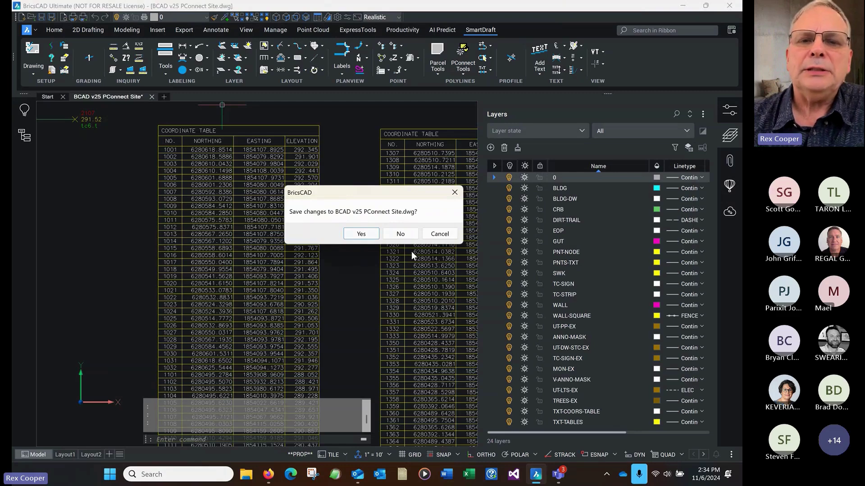
click(400, 234)
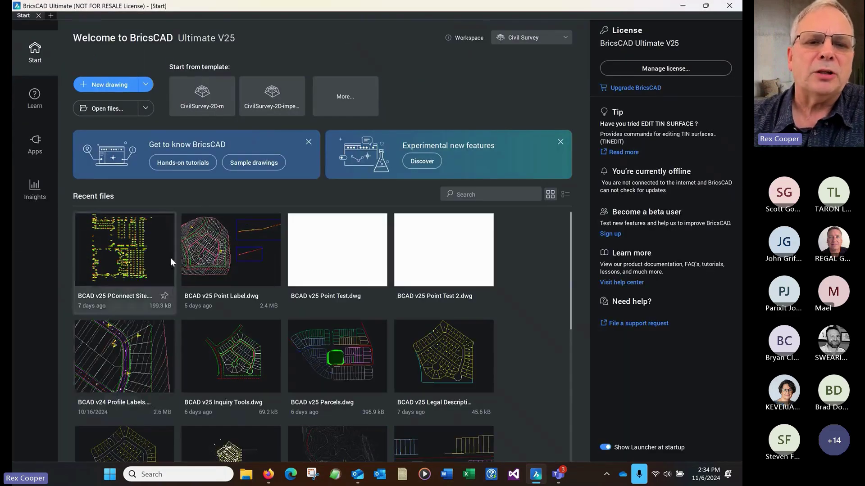
click(332, 354)
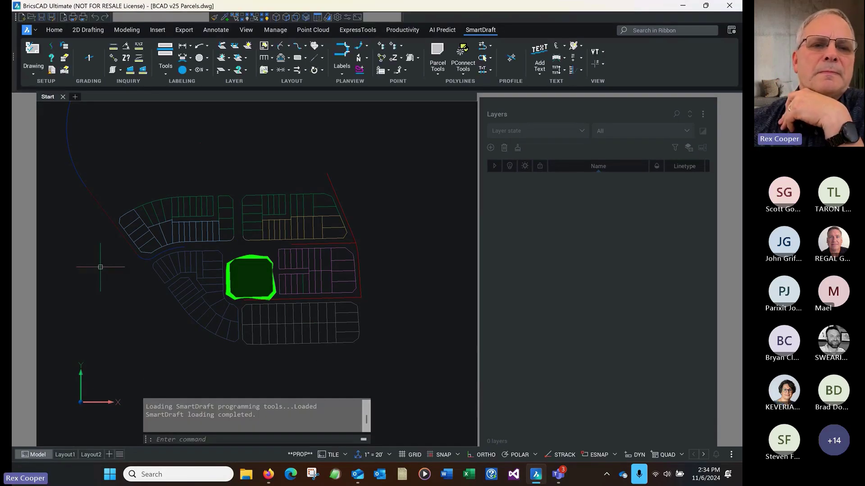
scroll(99, 260, up, 3)
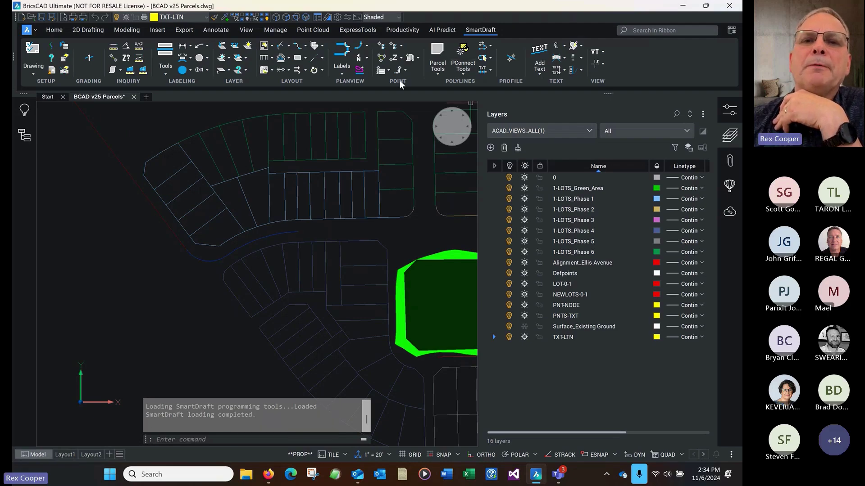
Check the SmartDraft Create Reports dialog for defined parcels of type Lot, and close it without creating a report
click(440, 69)
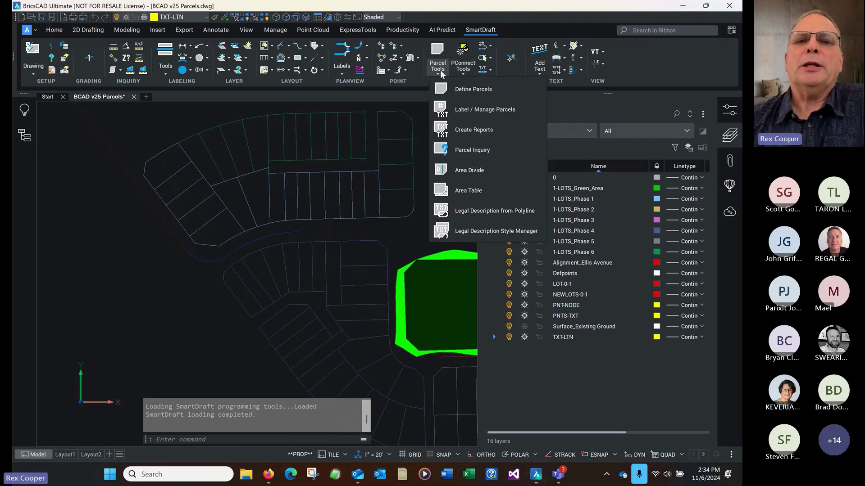
click(474, 129)
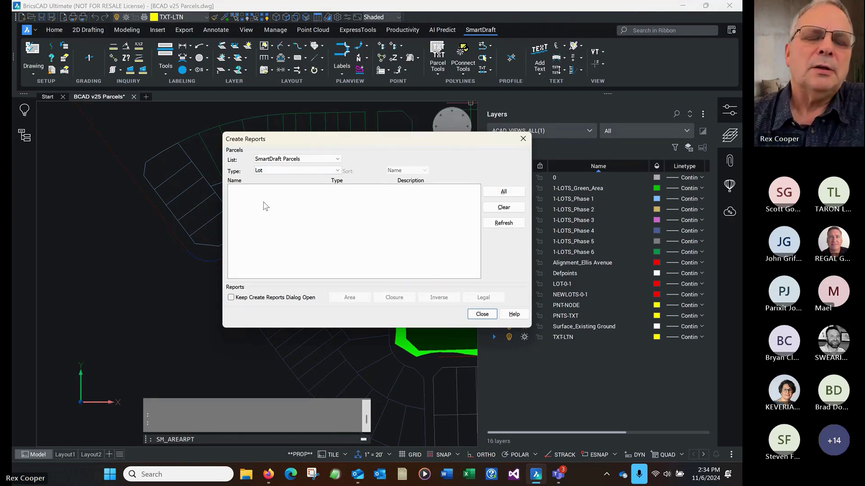
click(305, 171)
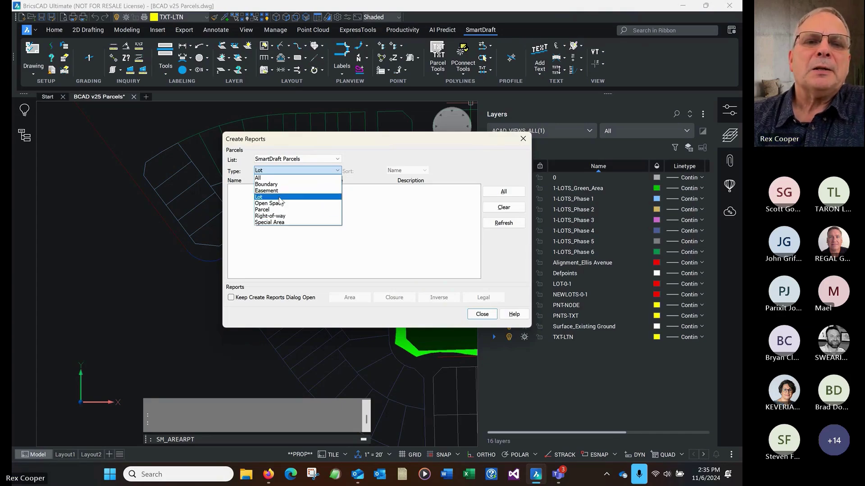
click(266, 197)
click(482, 315)
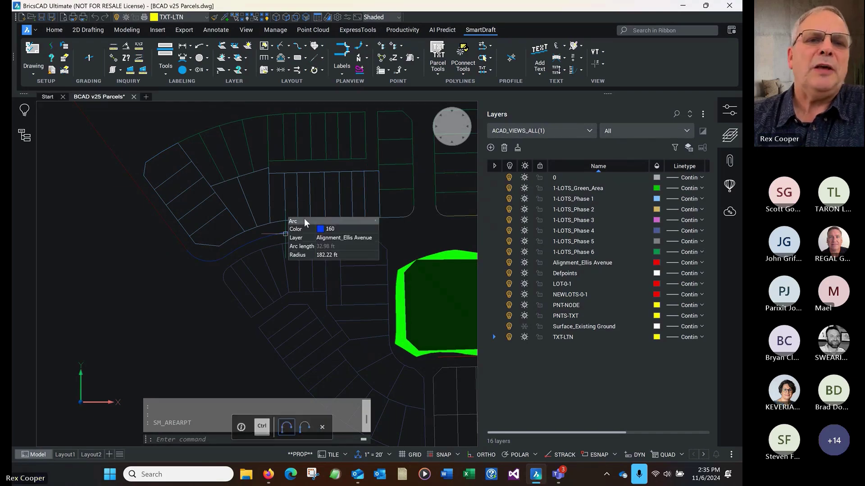
Inspect the separate boundary segments of the wedge-shaped Phase 1 lot by selecting them, and clear the selection
click(246, 199)
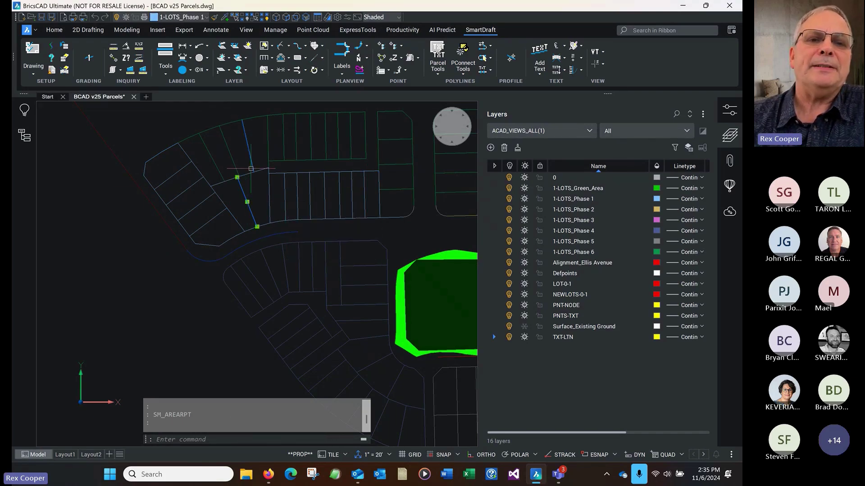
click(250, 176)
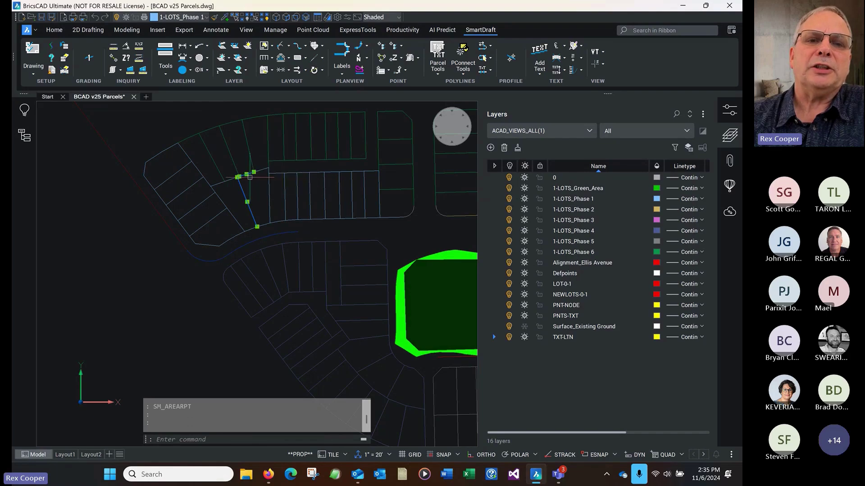
click(279, 219)
click(259, 231)
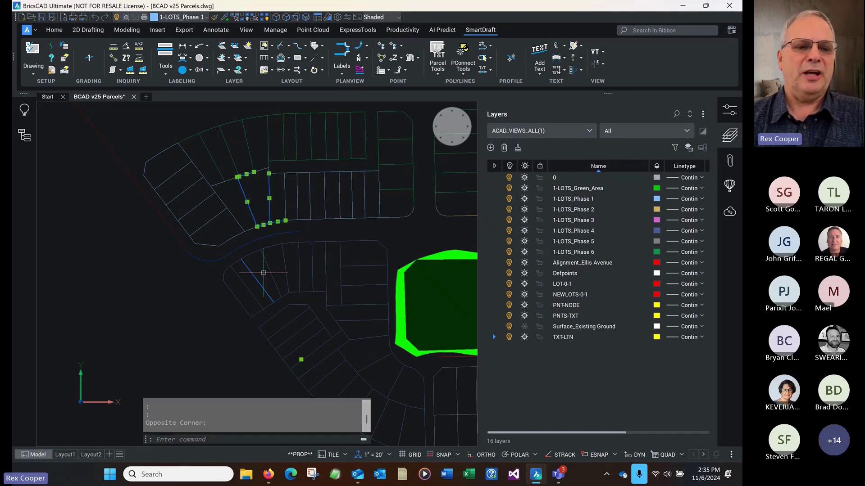
key(Escape)
key(Escape)
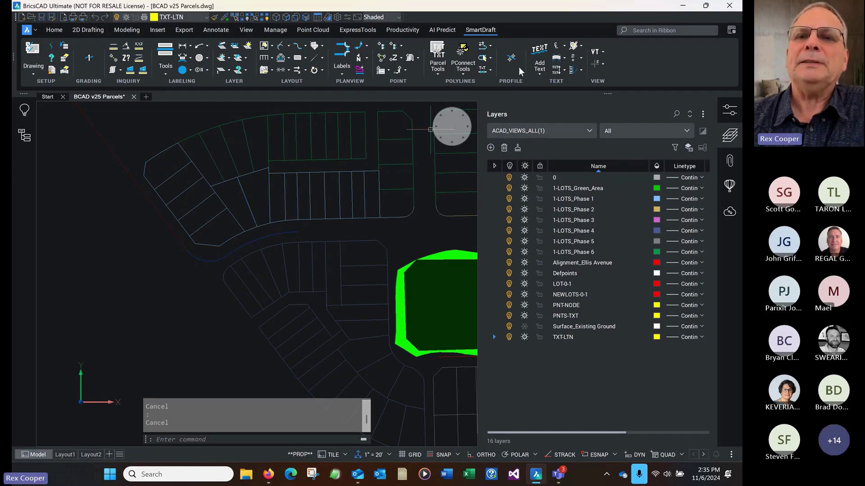
Set the Sequential Numbering starting value to 1, and leave the command without placing any numbers
click(539, 74)
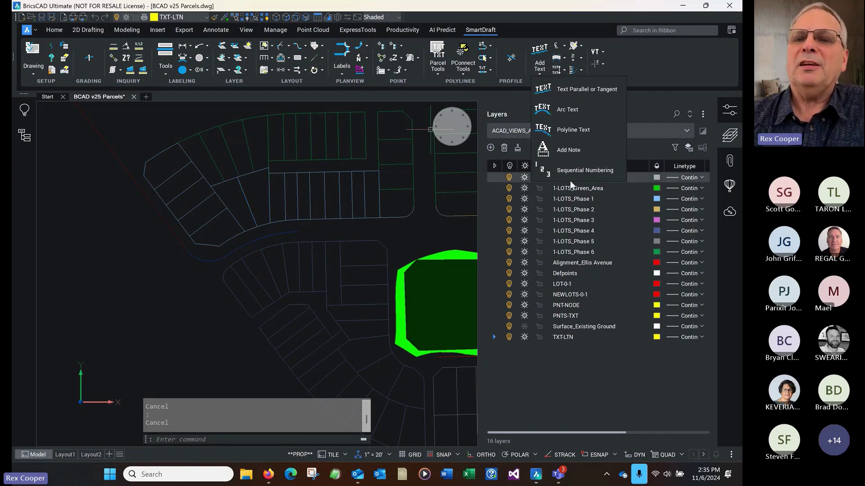
click(592, 171)
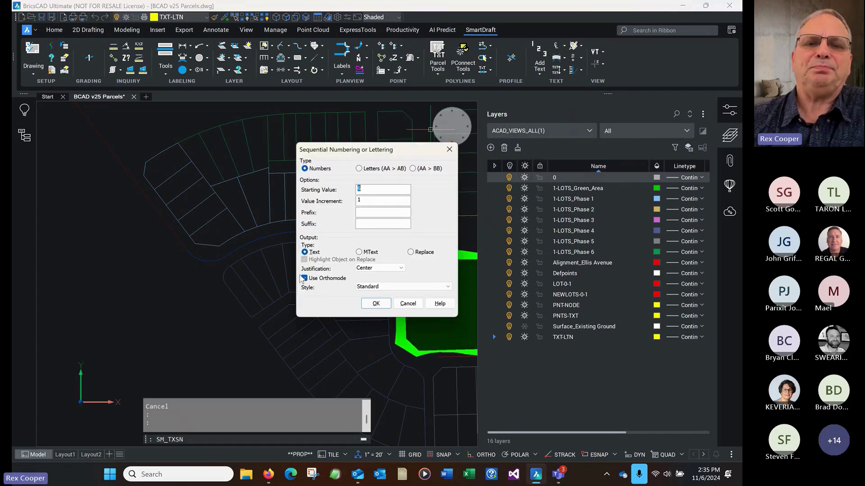
text(1)
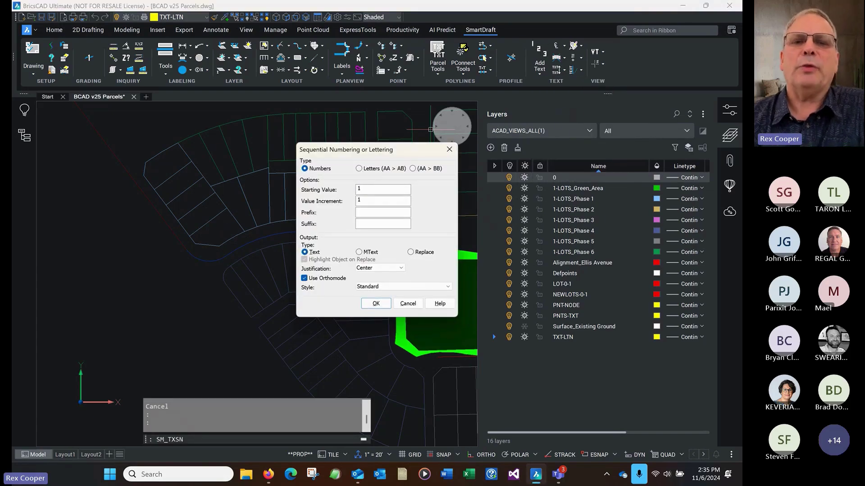
click(376, 303)
click(165, 161)
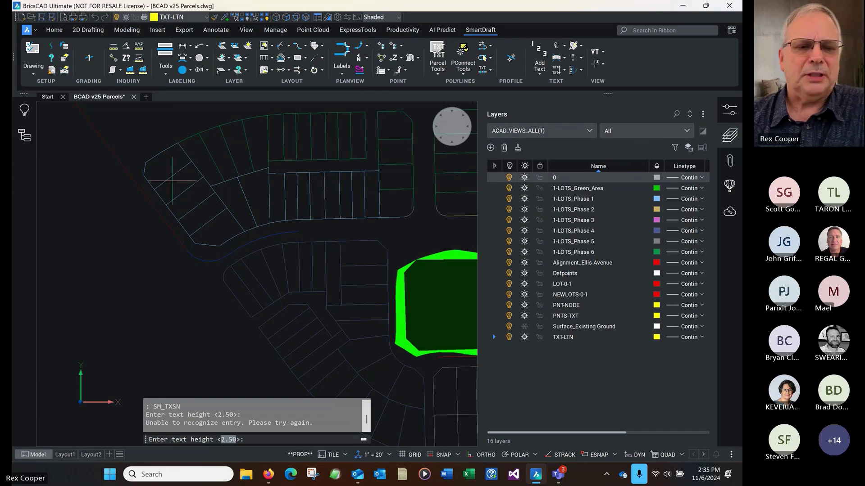
key(Escape)
key(Escape)
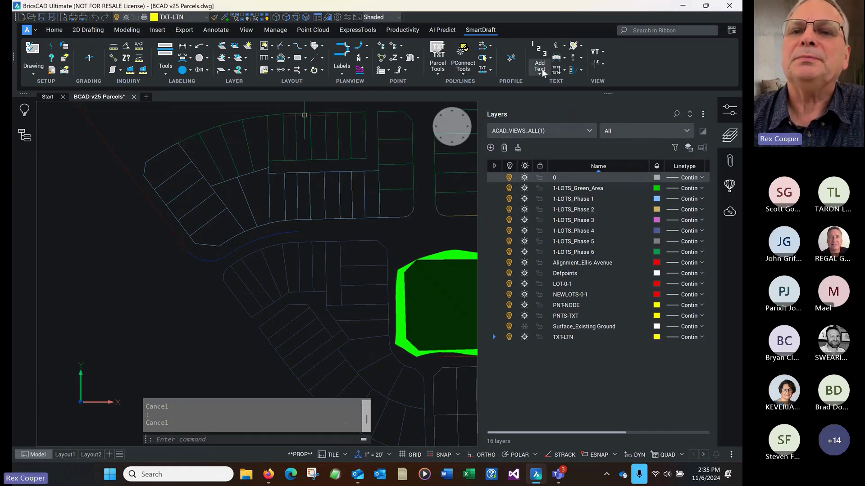
Activate the SmartDraft Lot # Large text style for the lot numbers
click(542, 68)
click(564, 46)
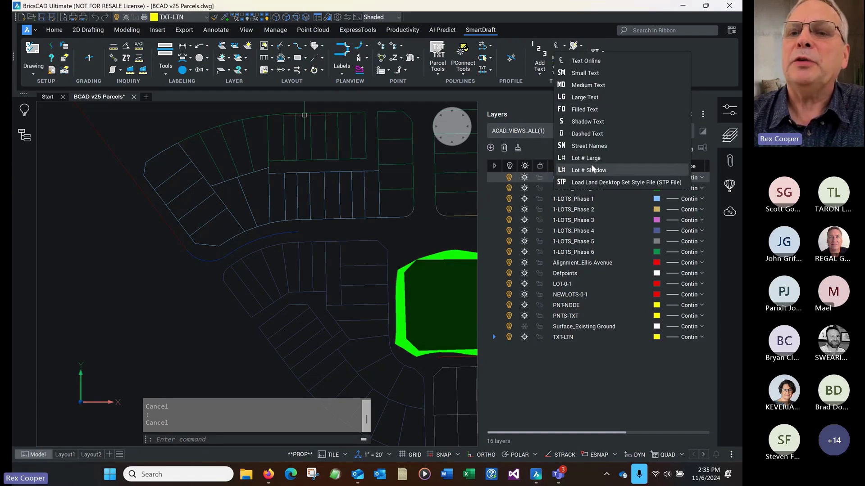
click(586, 158)
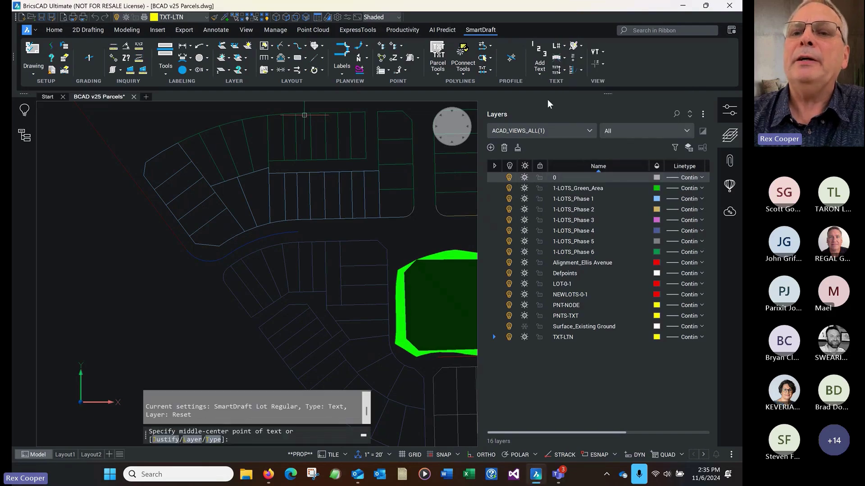
Configure Sequential Numbering from 1 in increments of 1, with Use Orthomode off and the L200 text style
click(541, 54)
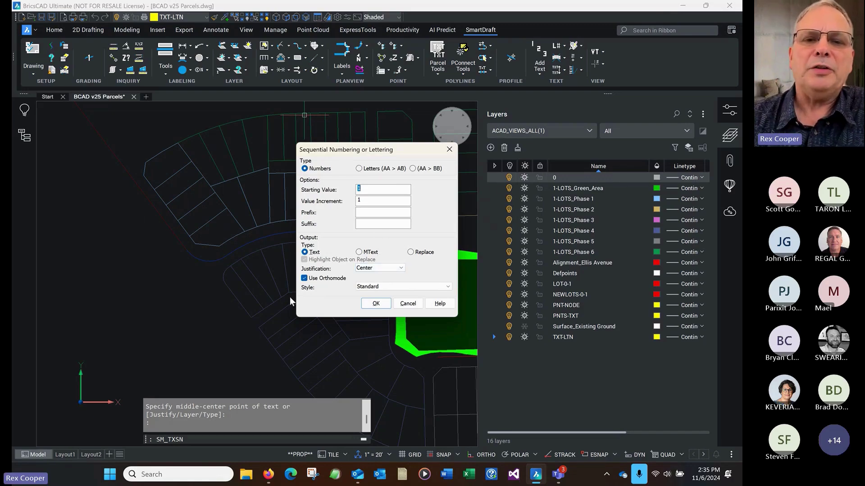
click(322, 279)
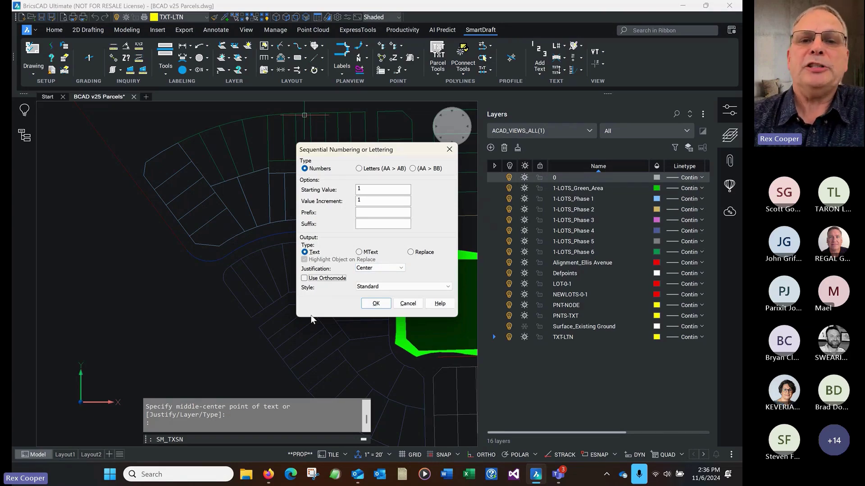
click(380, 287)
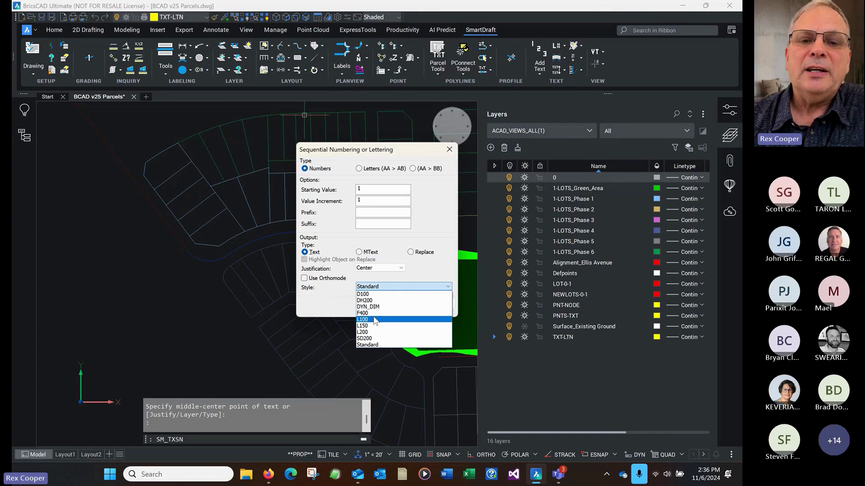
click(374, 331)
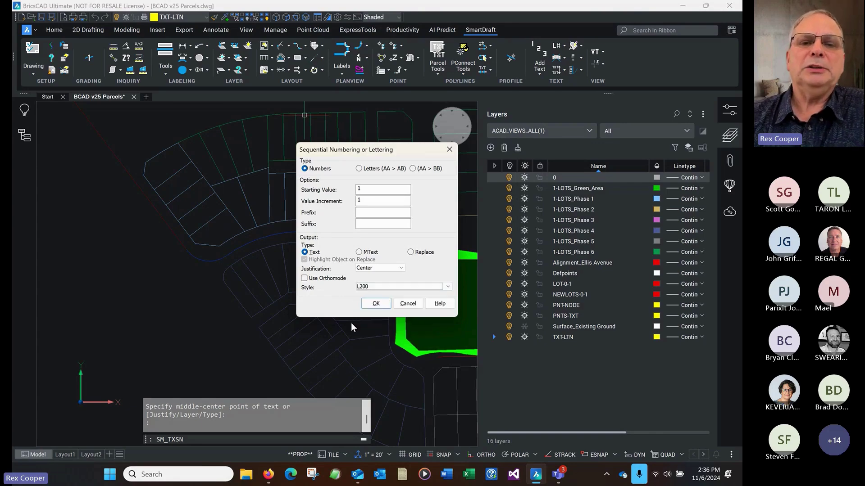
click(377, 302)
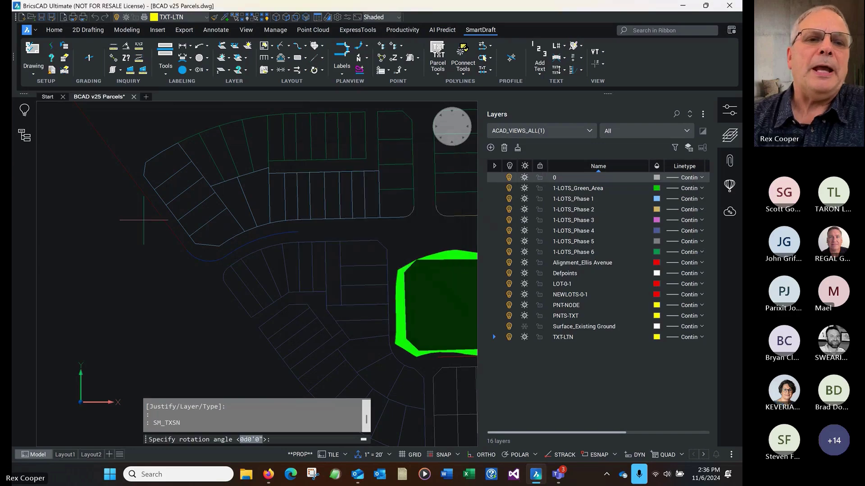
Define the text rotation with two points in the westernmost Phase 1 lot, and place numbers 1 to 5 in the five western lots
click(166, 165)
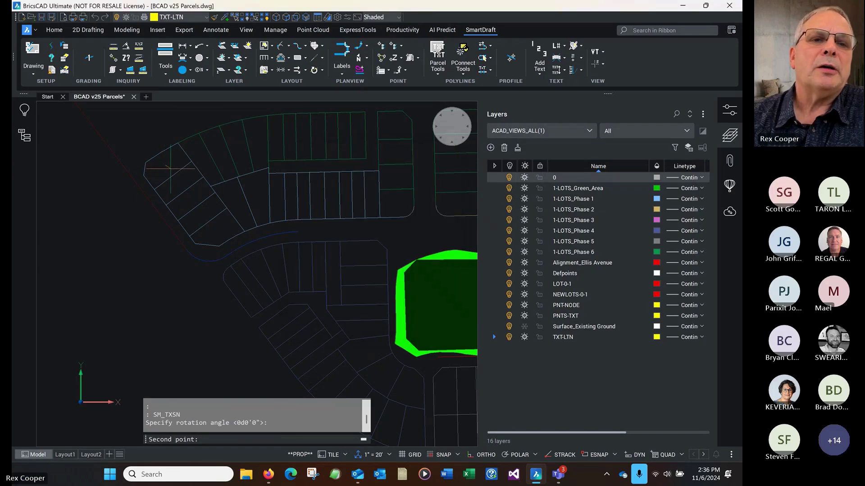
click(178, 169)
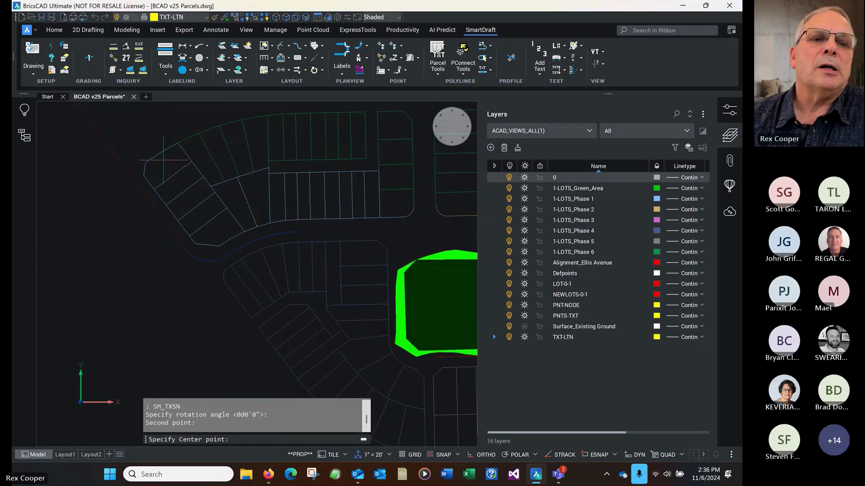
click(178, 181)
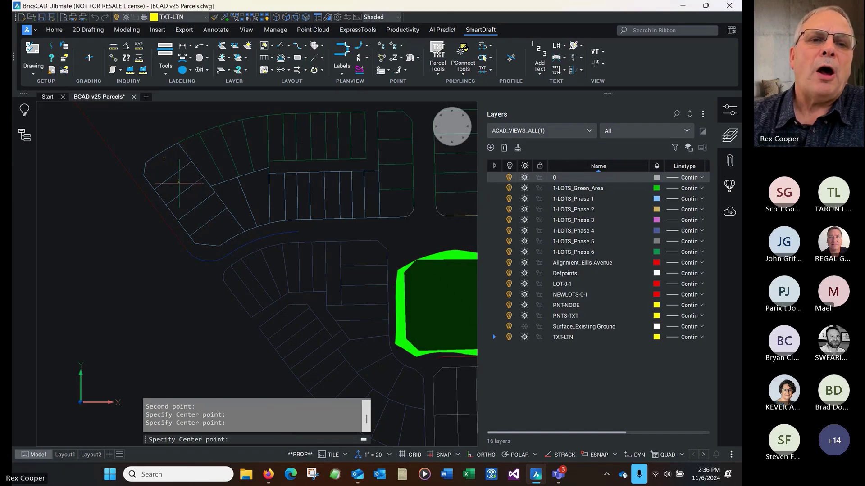
click(191, 197)
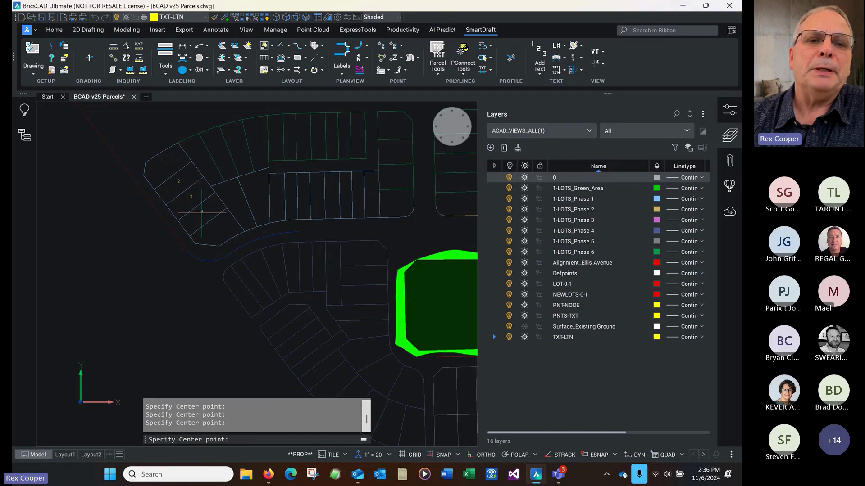
click(201, 211)
click(217, 226)
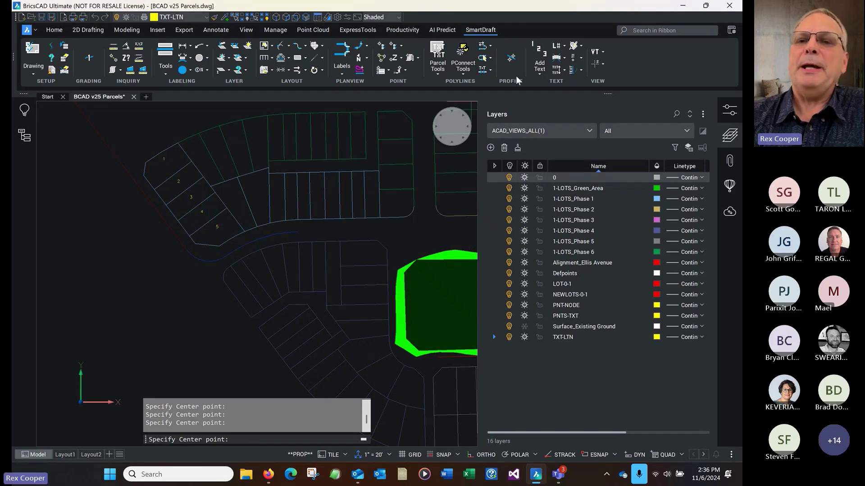
Restart Sequential Numbering from 6 with Use Orthomode on, Standard style and 2.50 text height, defining a horizontal rotation with two points
click(540, 53)
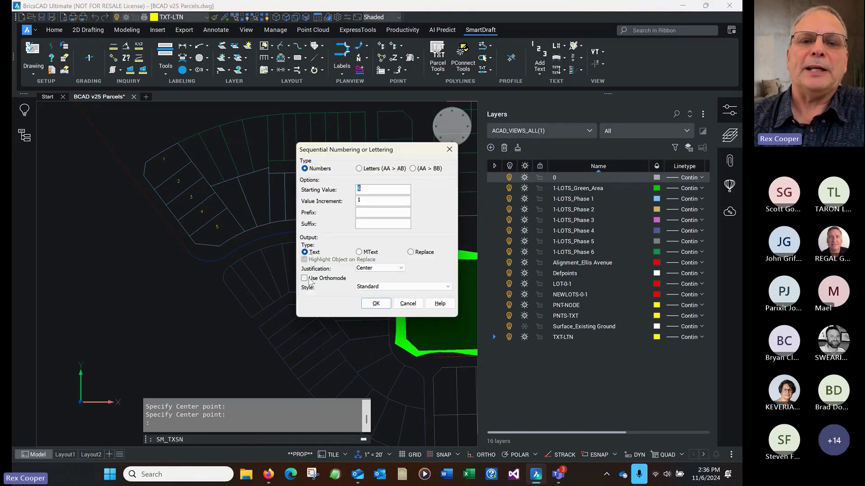
click(376, 303)
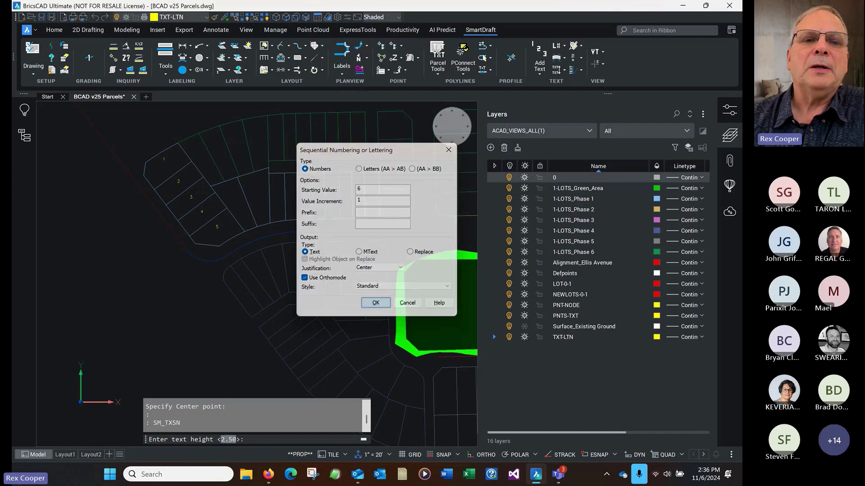
click(232, 194)
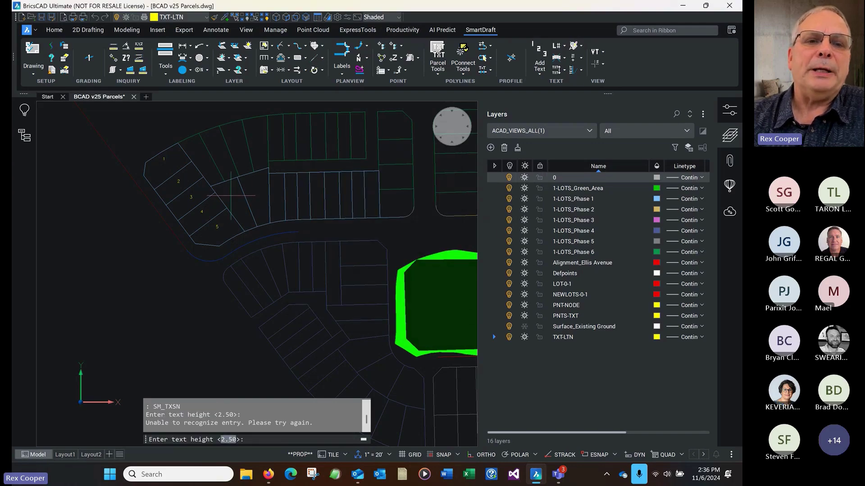
key(Return)
click(232, 194)
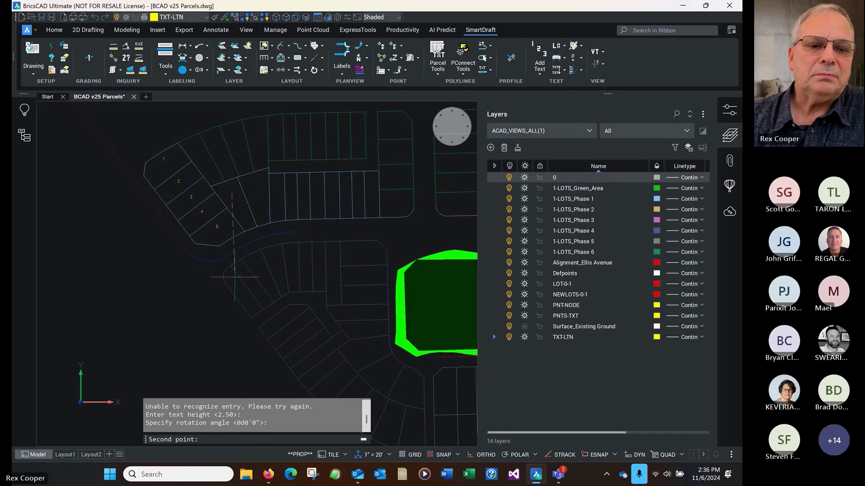
key(F8)
click(259, 178)
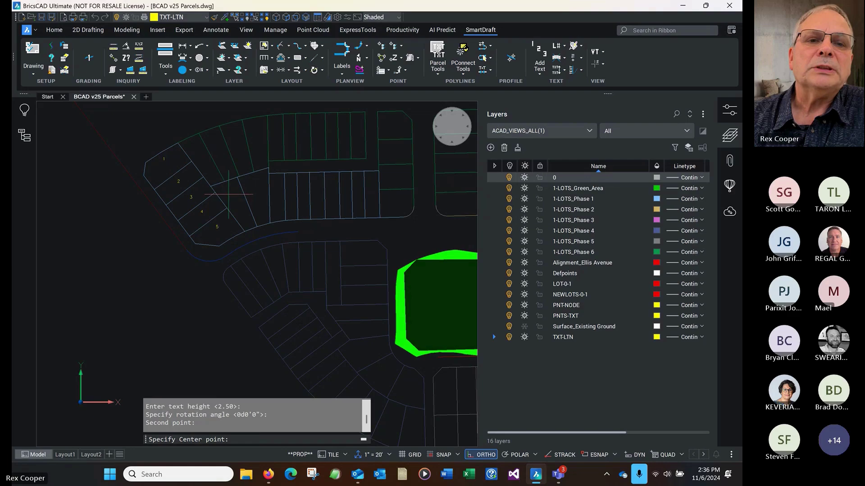
Place lot numbers 6 to 15 from west to east in the remaining Phase 1 lots, and end the numbering
click(257, 194)
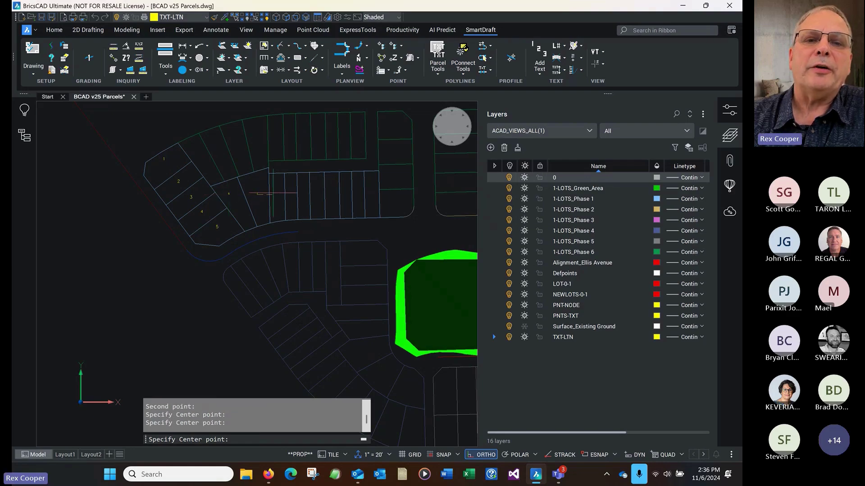
click(291, 194)
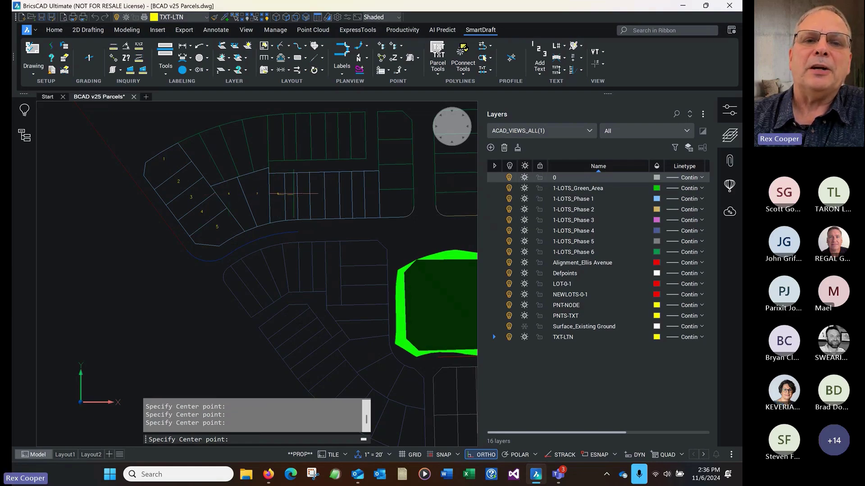
click(294, 194)
click(303, 194)
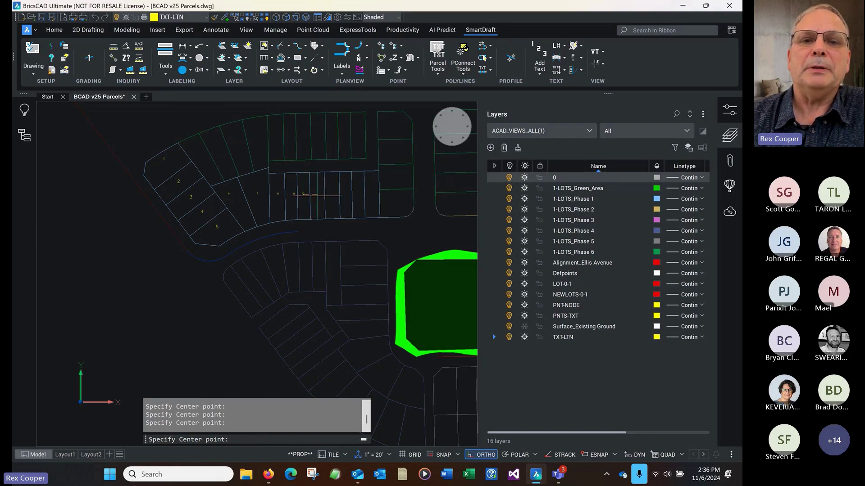
click(316, 194)
click(331, 194)
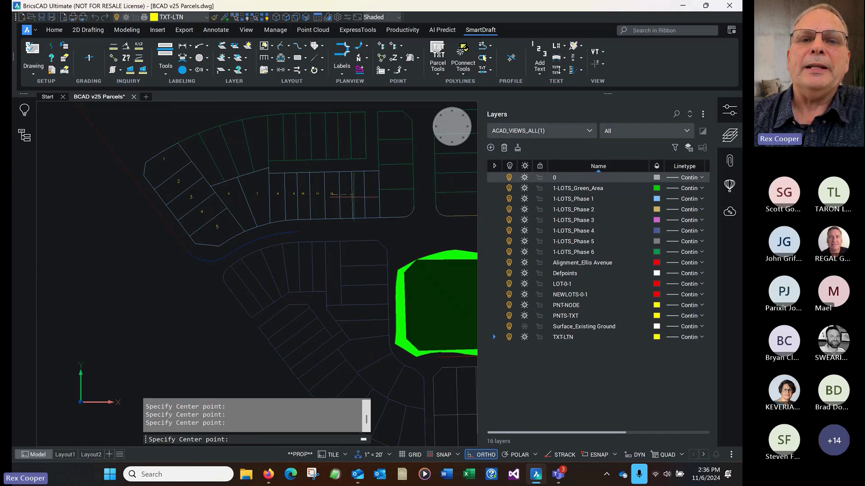
click(345, 194)
click(357, 194)
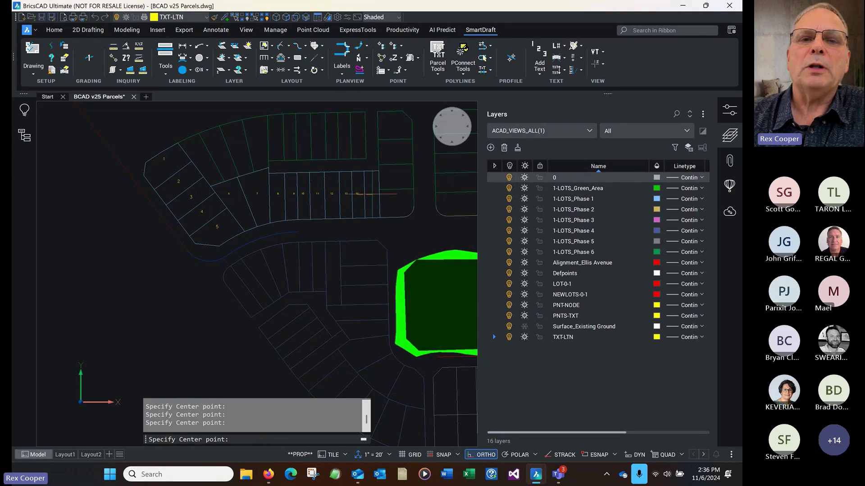
click(370, 194)
scroll(370, 194, up, 5)
scroll(370, 193, up, 4)
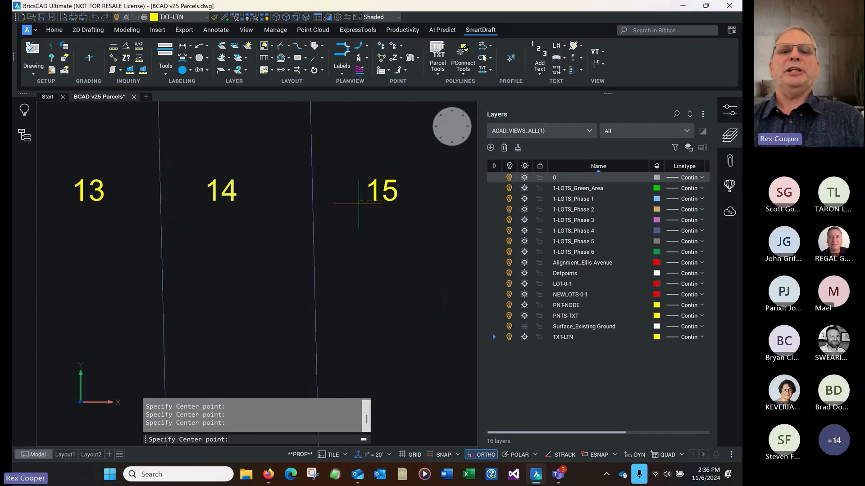
key(Escape)
scroll(281, 209, down, 7)
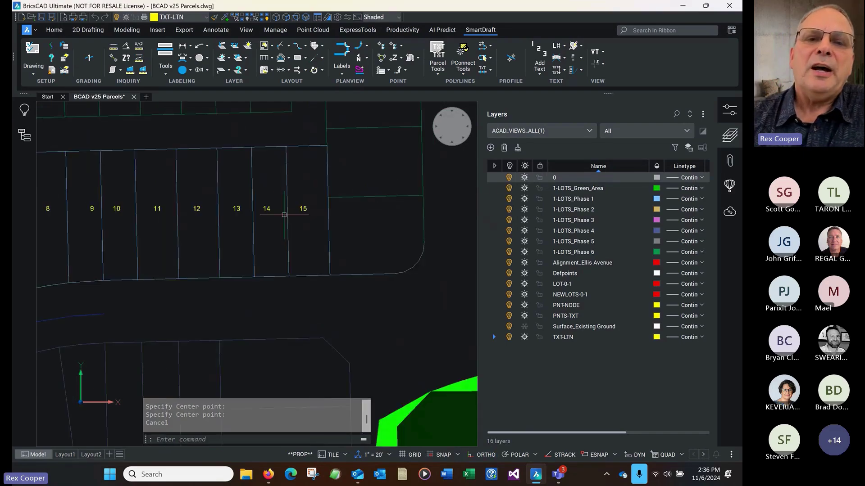
Confirm the Define Parcels options as Lot type, Select Name. Create Pline, Numbers, no prefix and no descriptions, and leave the command
click(441, 72)
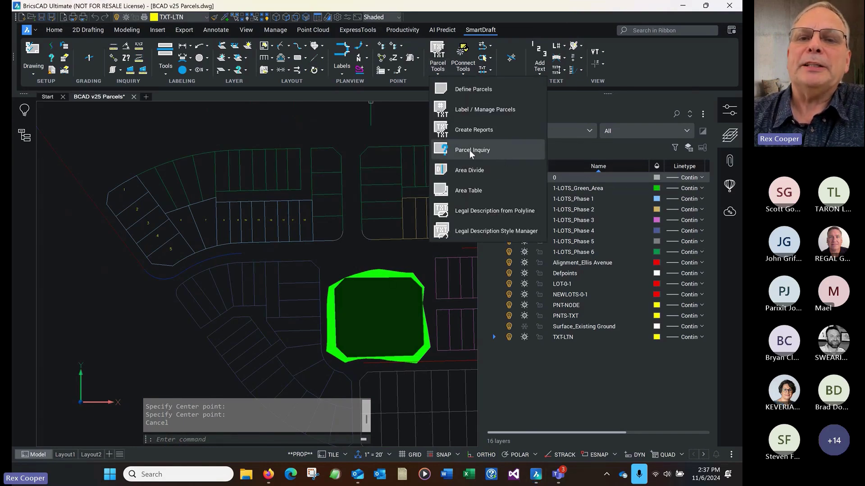
click(483, 88)
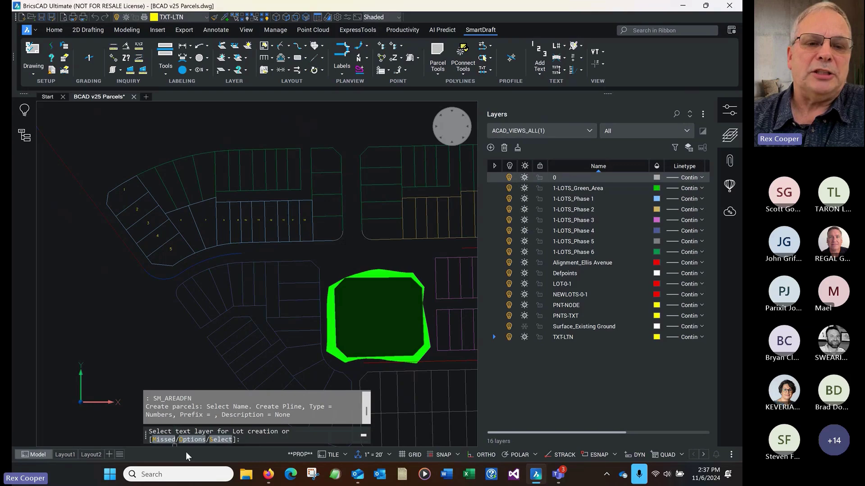
click(196, 440)
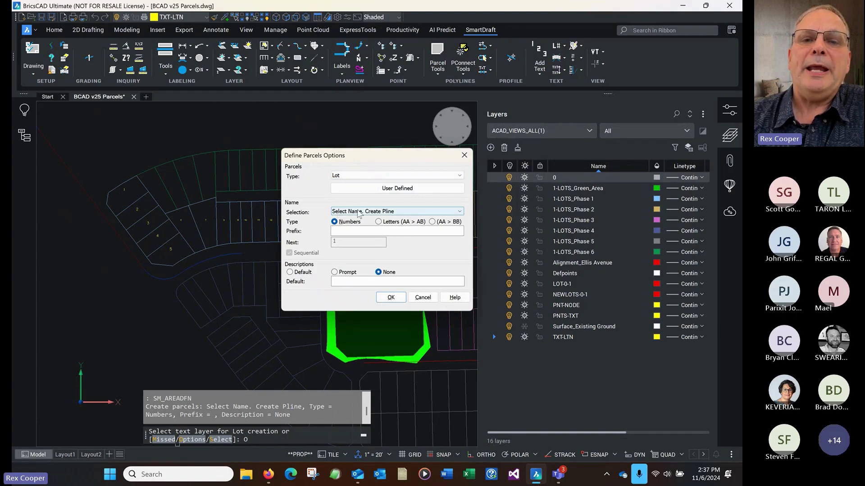
click(342, 227)
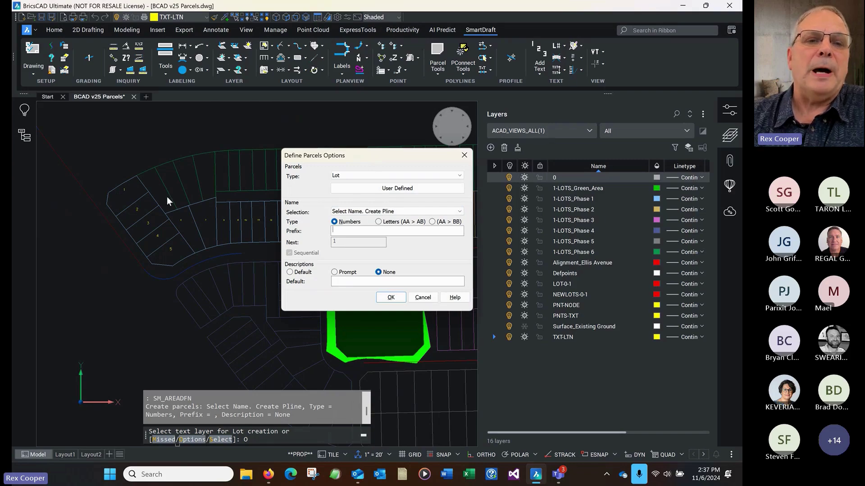
click(391, 298)
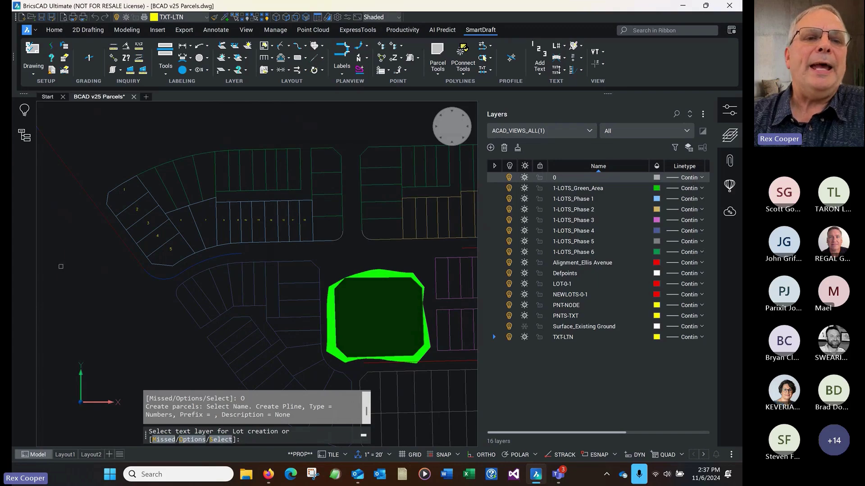
key(Return)
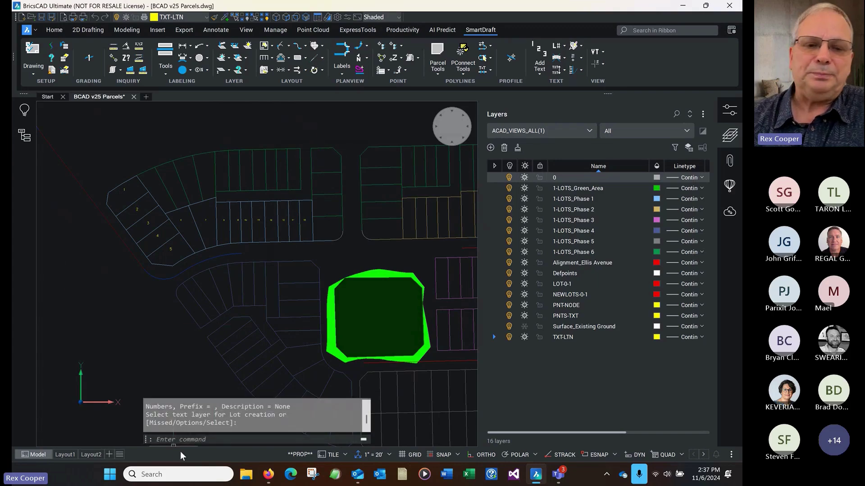
Define parcels from the selected text labels, window-selecting lot numbers 1 to 15 in Phase 1
key(Return)
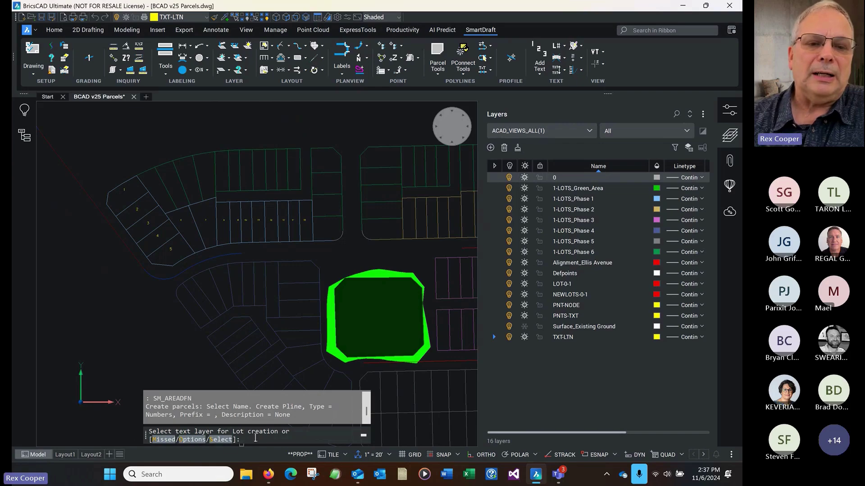
click(214, 440)
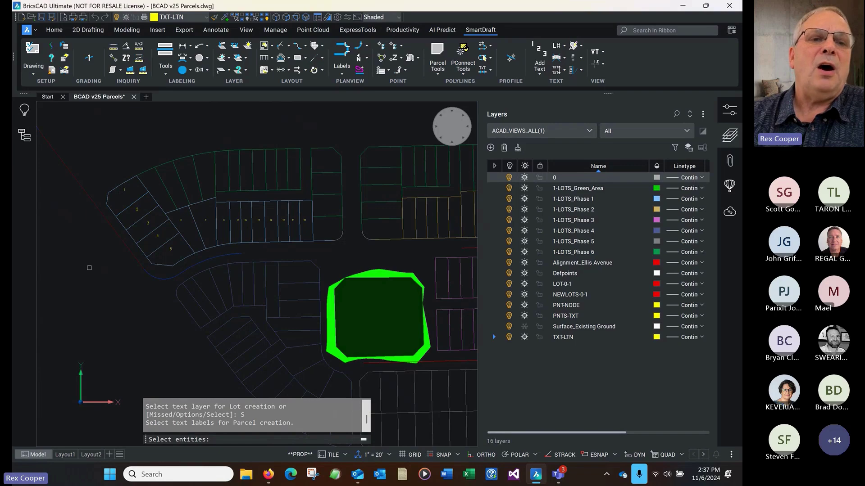
click(90, 267)
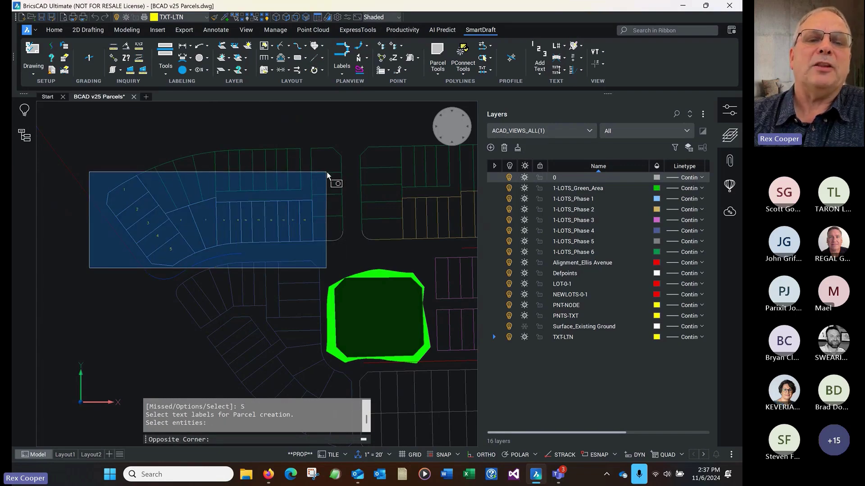
click(328, 171)
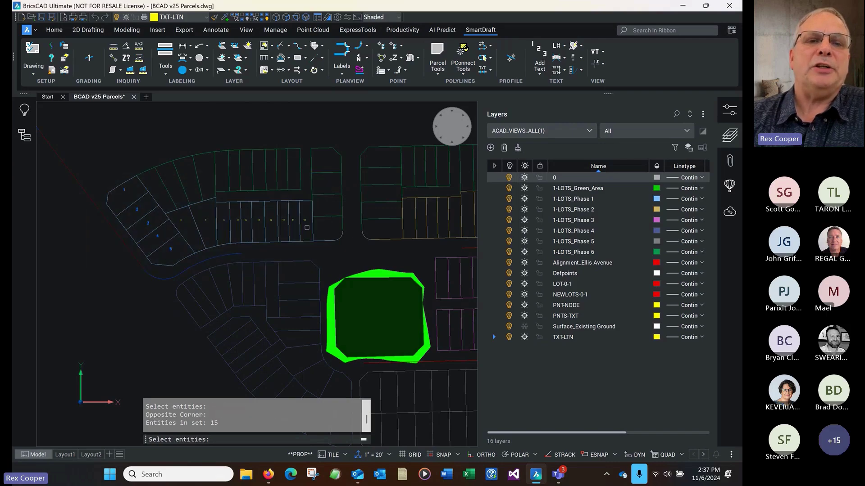
scroll(120, 200, up, 5)
scroll(124, 214, up, 3)
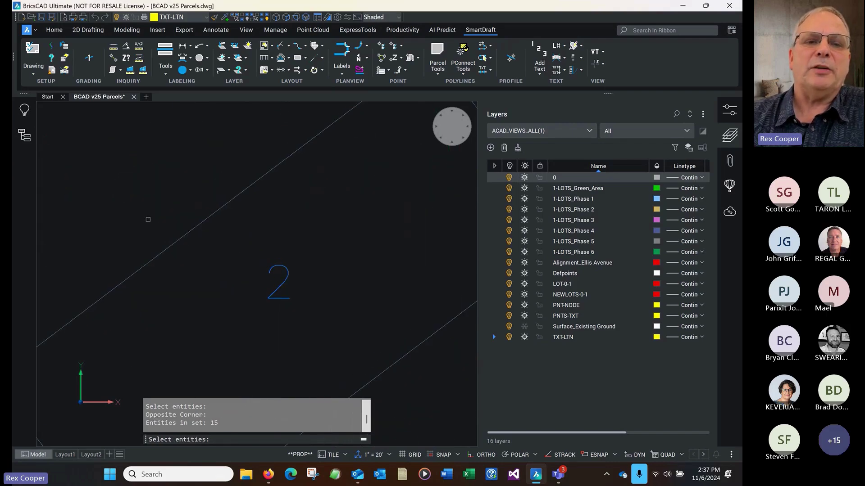
scroll(149, 218, down, 5)
scroll(152, 221, down, 5)
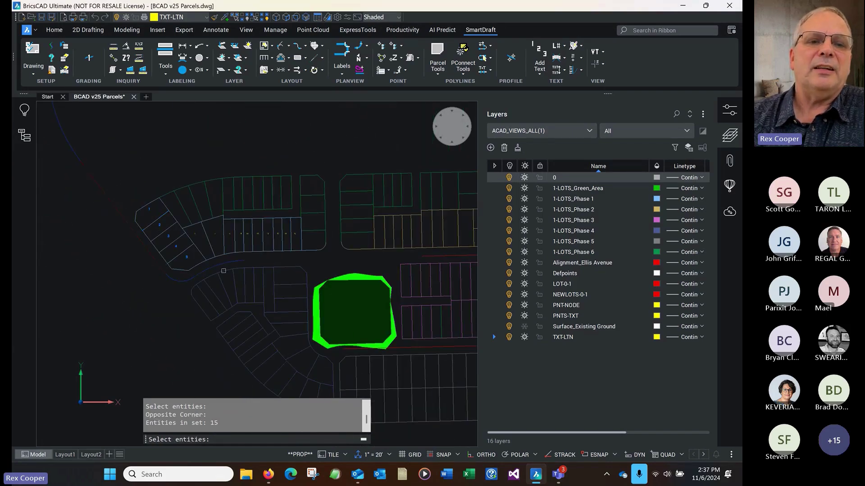
key(Return)
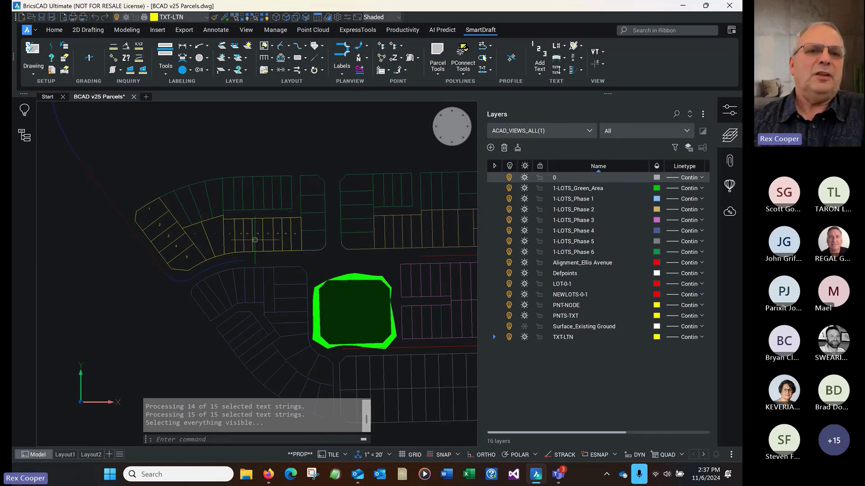
ctrl+scroll(149, 204, up, 4)
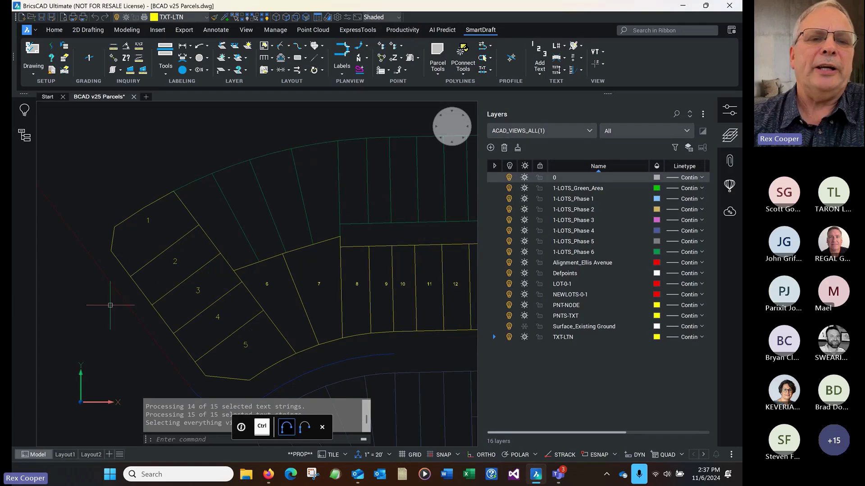
Select all the SmartDraft lot parcels for Create Reports and open the Closure Report options
click(430, 75)
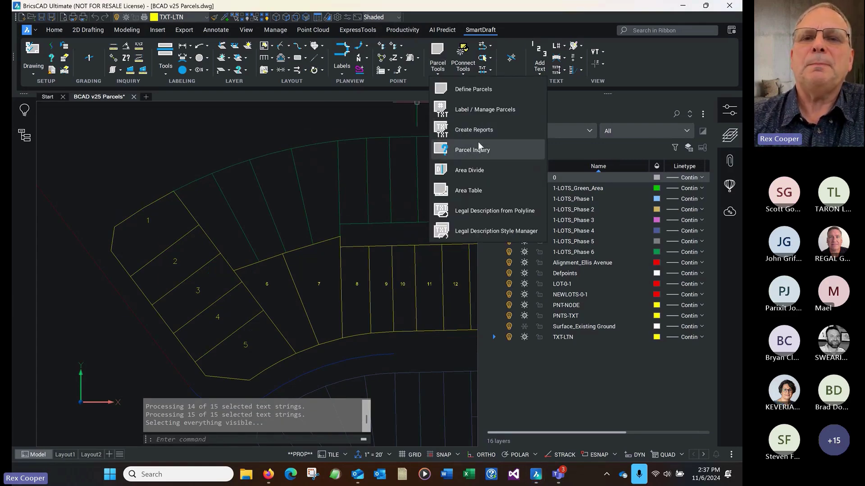
click(479, 131)
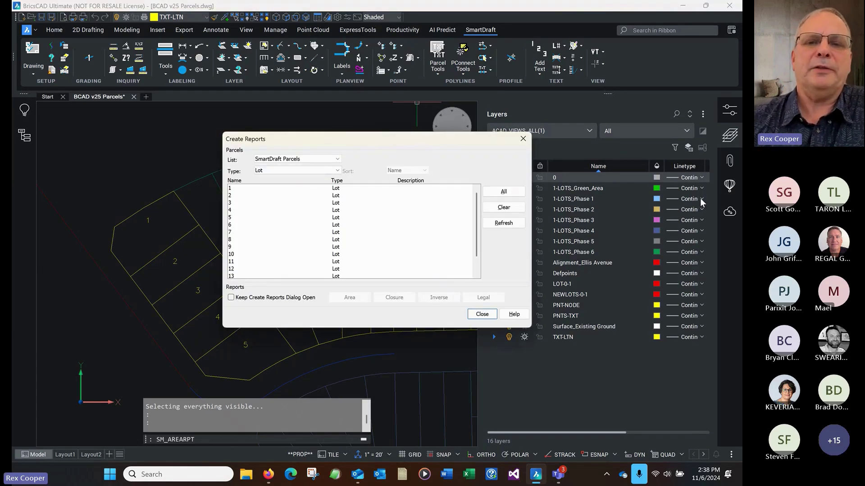
scroll(476, 246, down, 1)
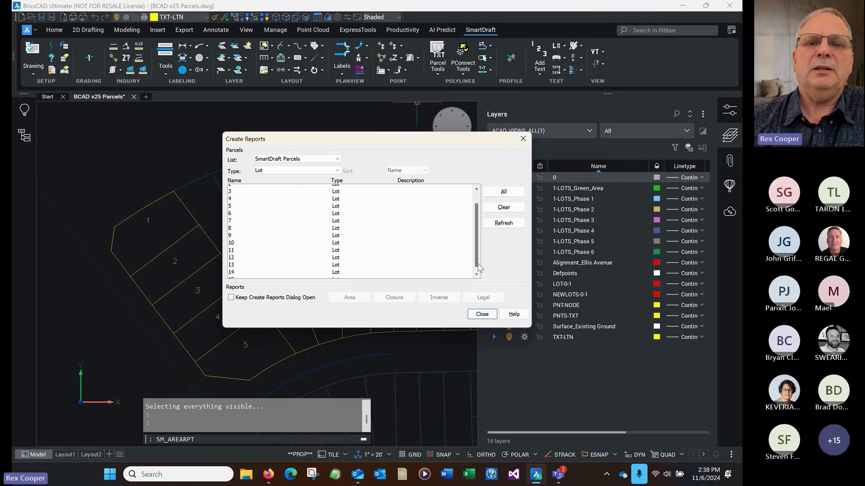
scroll(478, 261, up, 1)
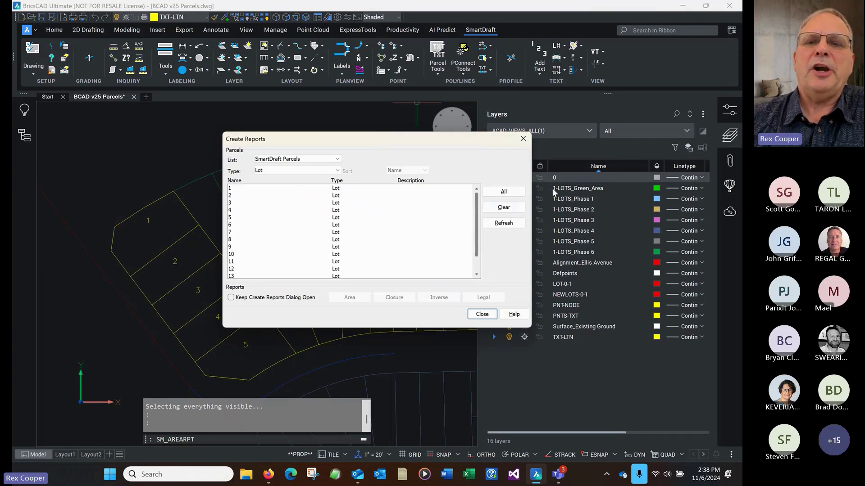
click(503, 192)
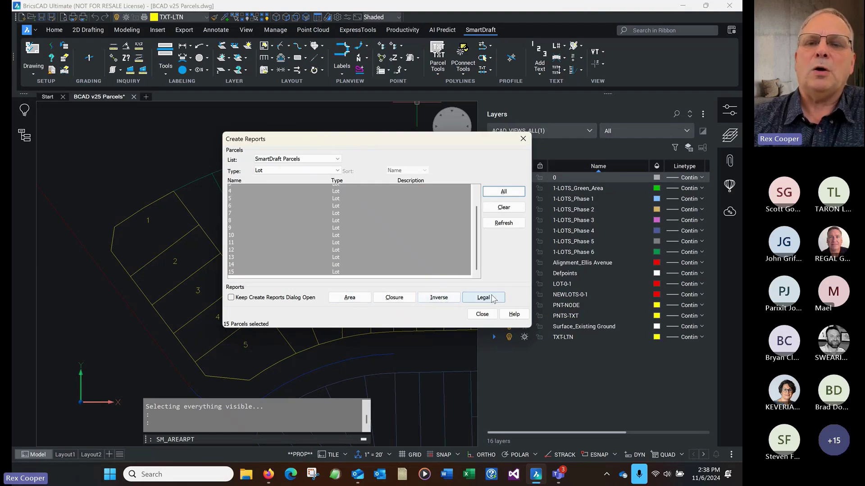
click(394, 298)
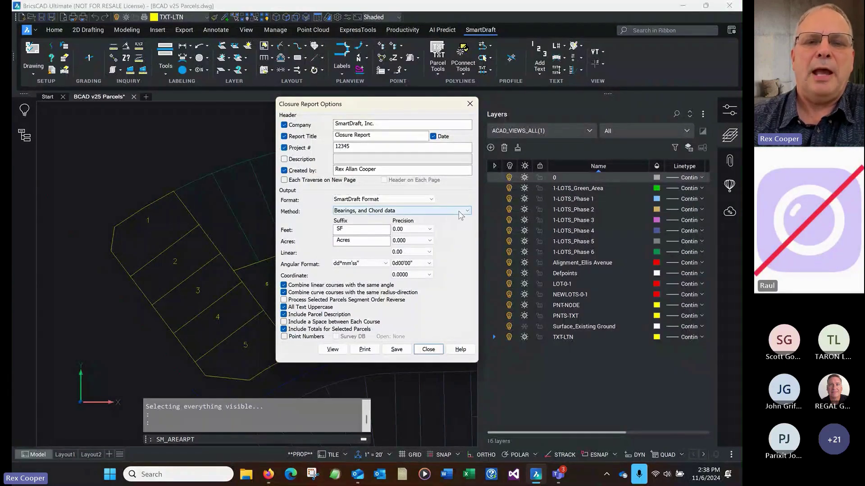
Confirm the closure report output as SmartDraft Format, Bearings, and Chord data, with angular format dd°mm'ss"
click(392, 200)
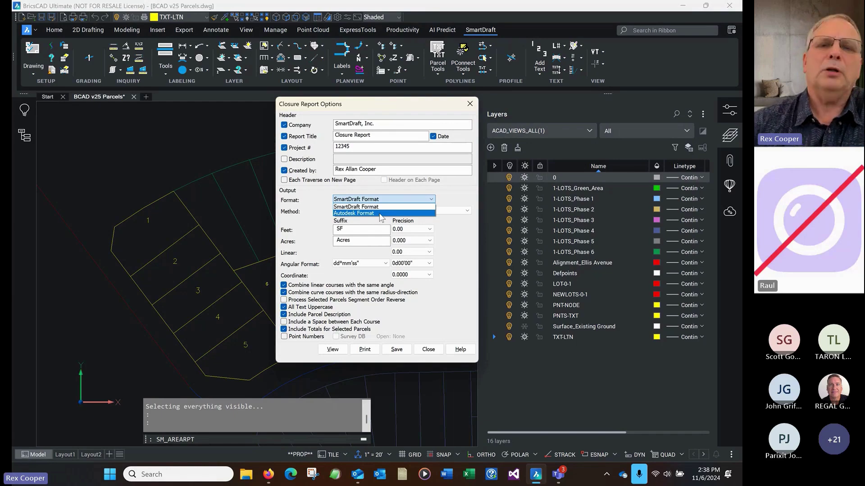
click(384, 207)
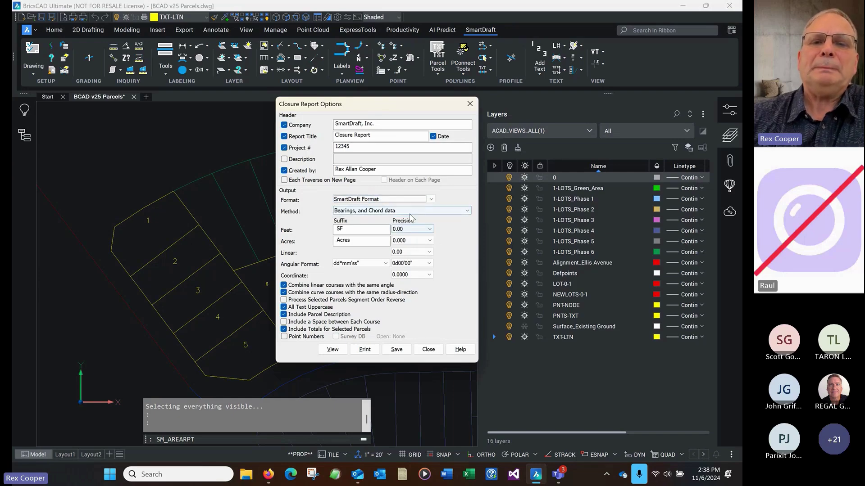
click(402, 212)
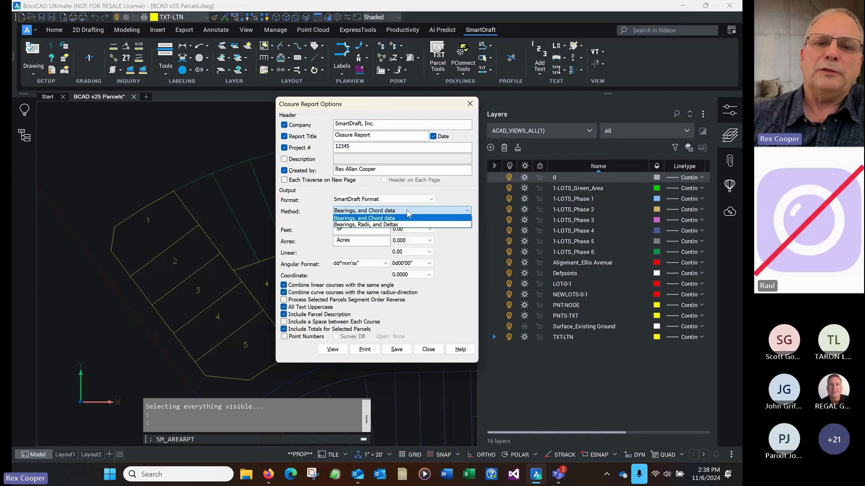
click(418, 217)
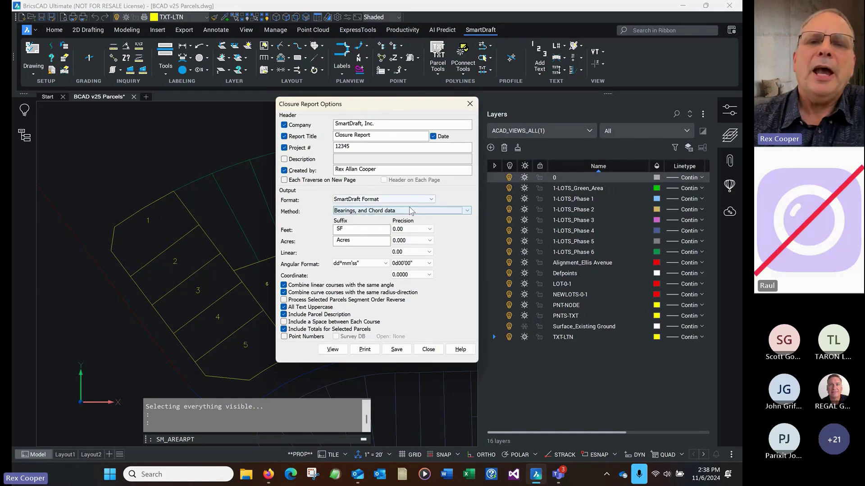
click(413, 211)
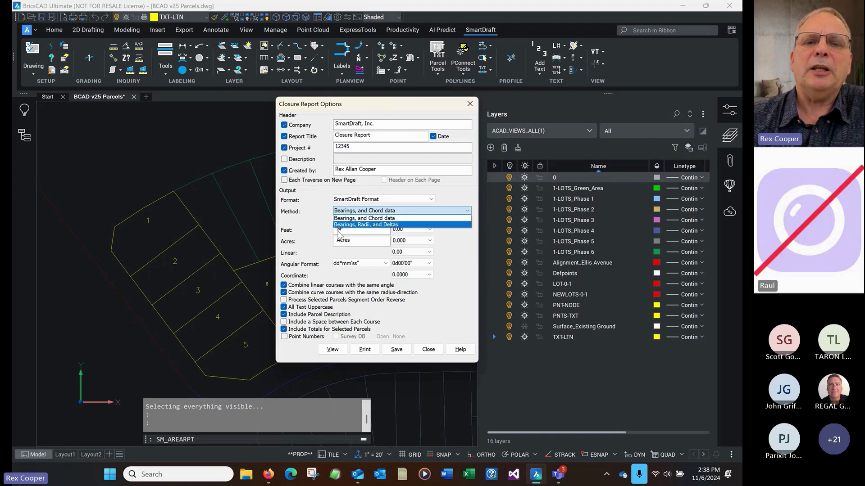
click(393, 219)
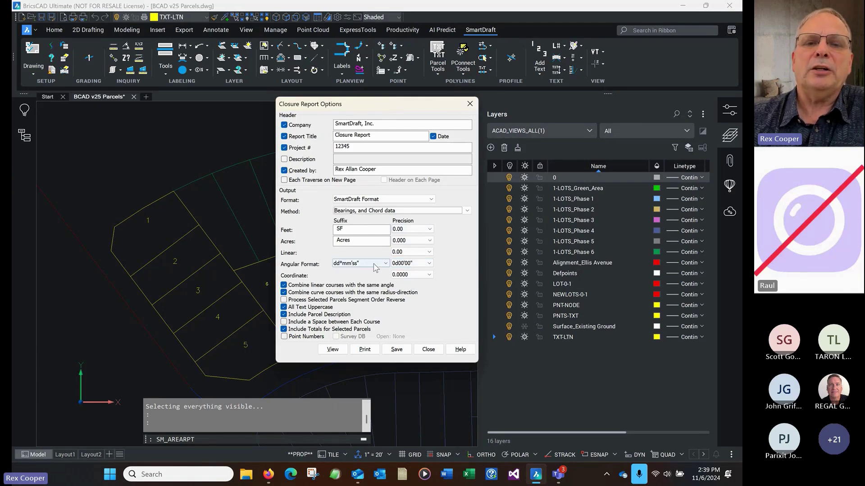
click(365, 263)
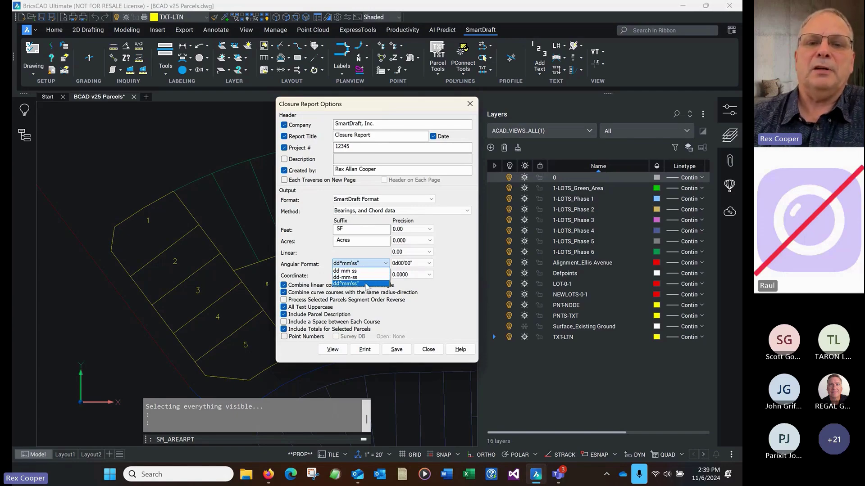
click(365, 284)
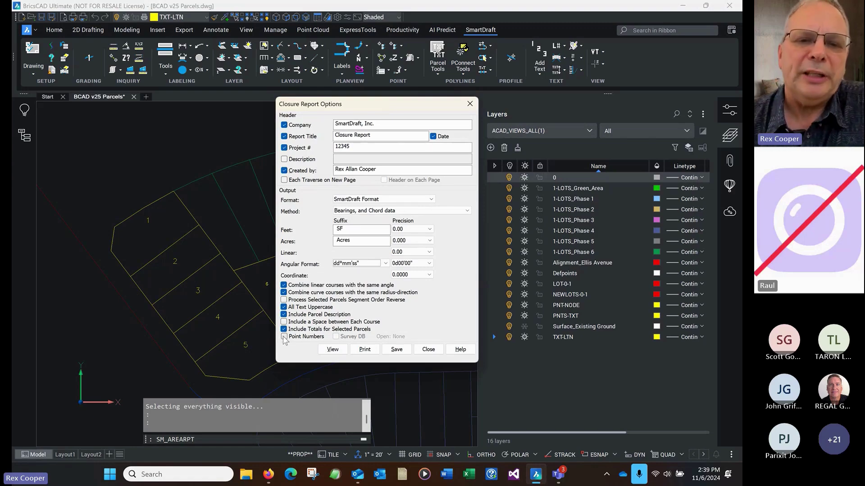
Preview the closure report for the selected parcels, move it clear of the lots, and close the report and its options
click(334, 349)
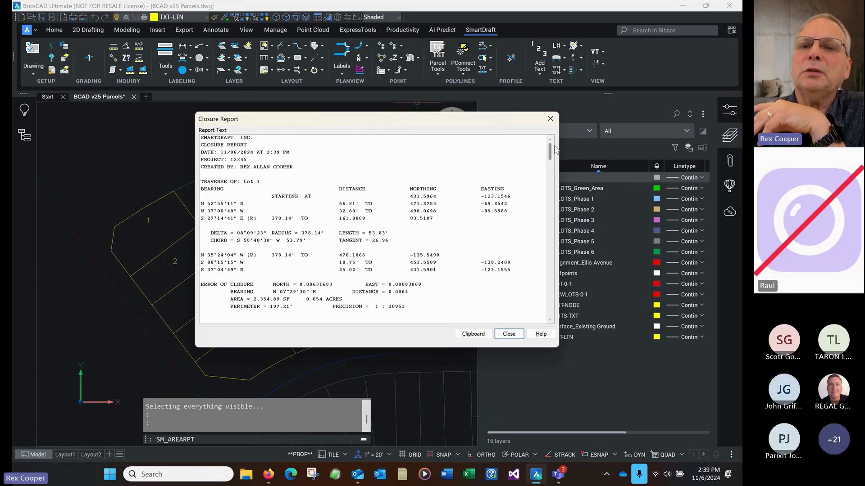
drag(550, 151, 561, 137)
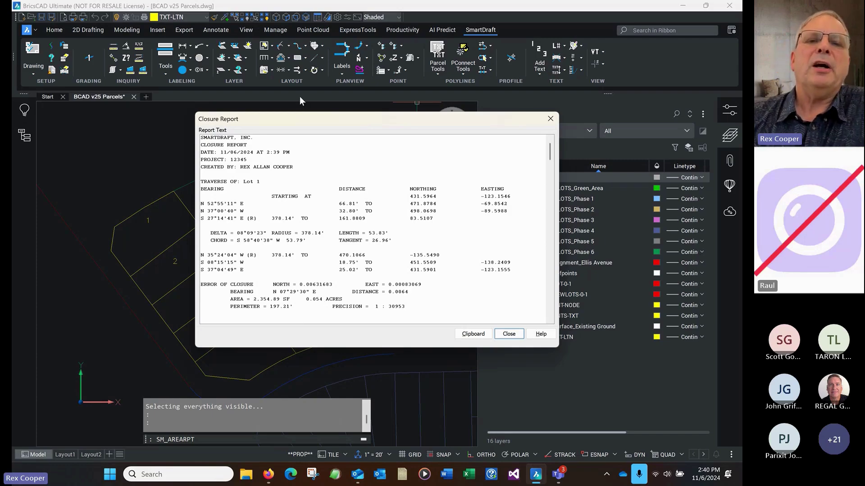
drag(382, 123, 369, 53)
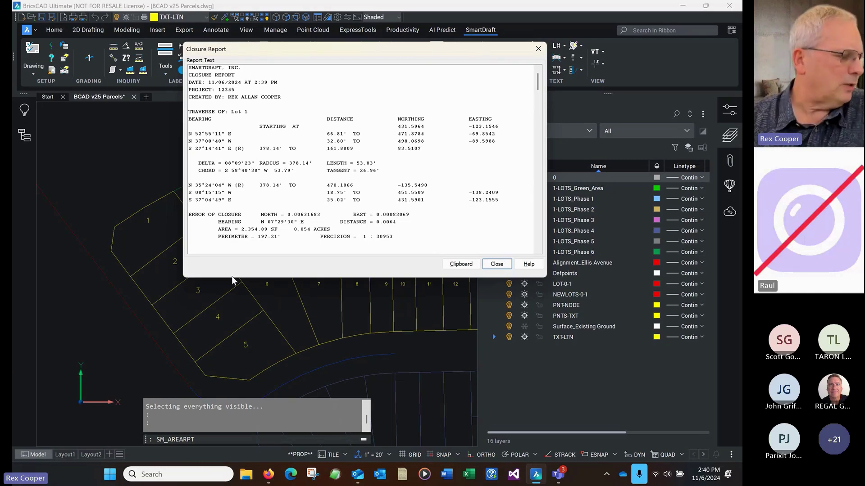
click(503, 265)
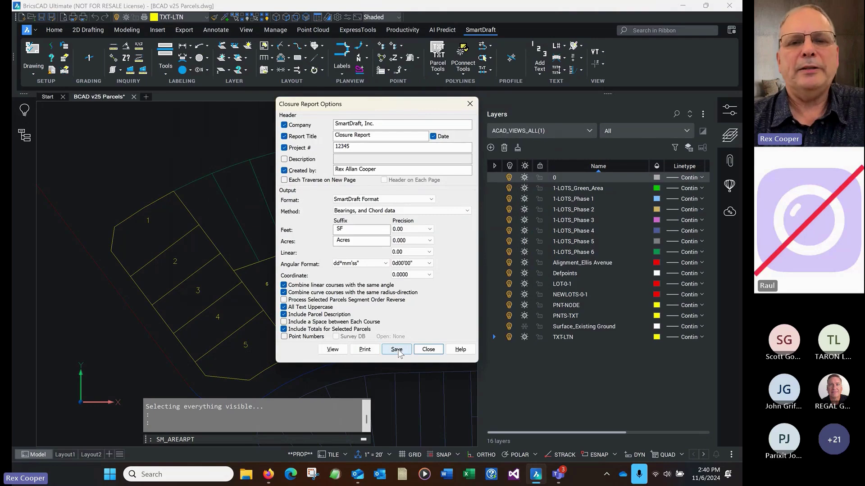
click(428, 350)
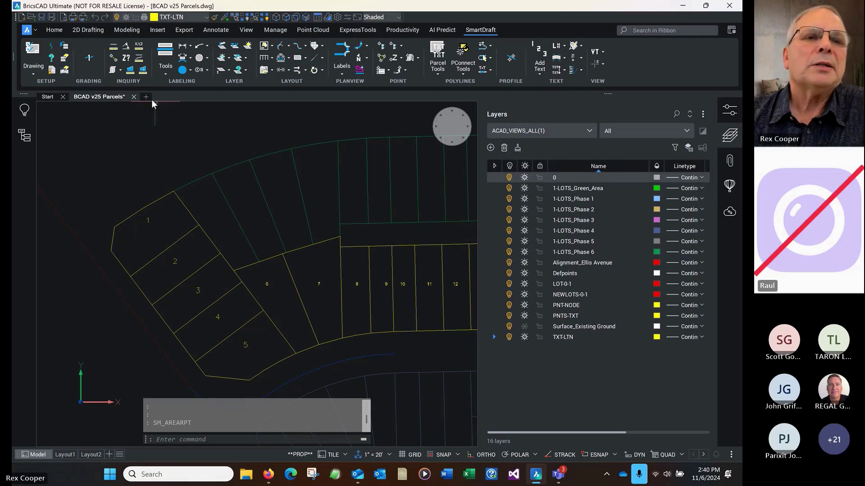
Create a Legal Description from Polyline for lot 1, keeping the polyline's direction and start point
click(439, 71)
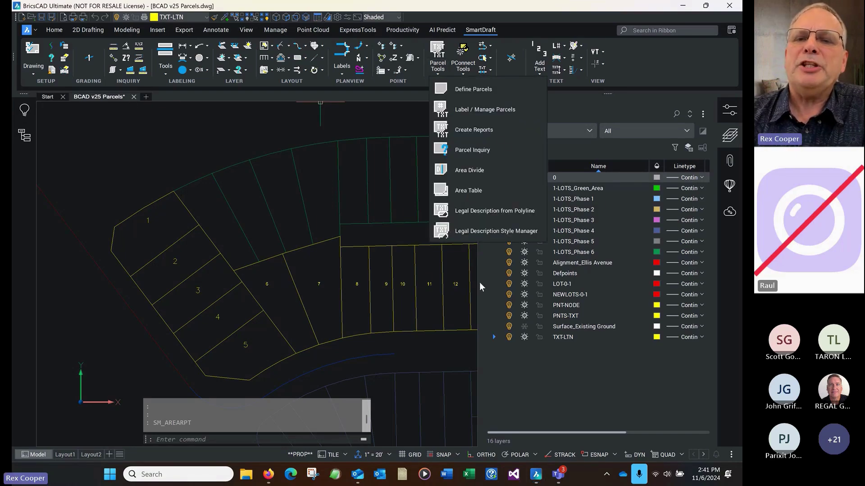
click(487, 213)
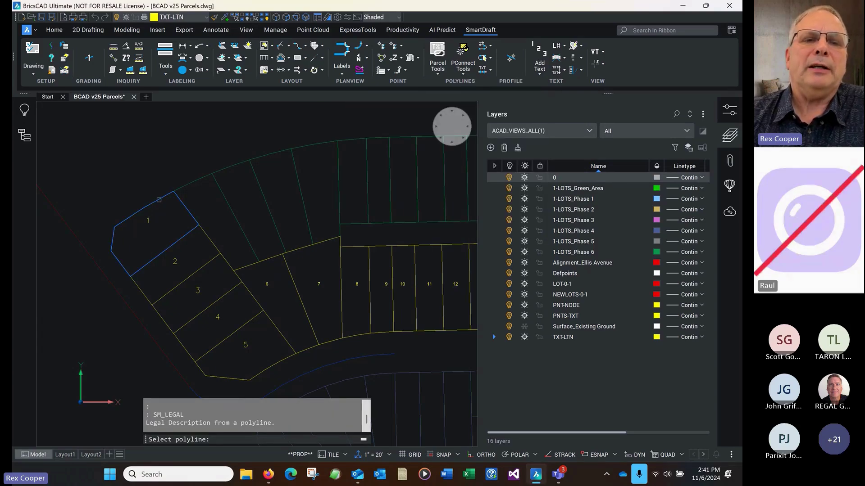
click(159, 200)
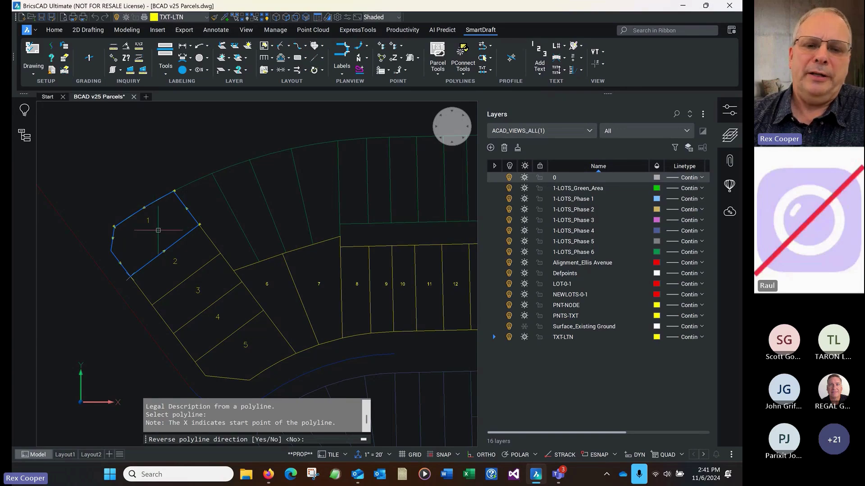
key(Return)
key(Return)
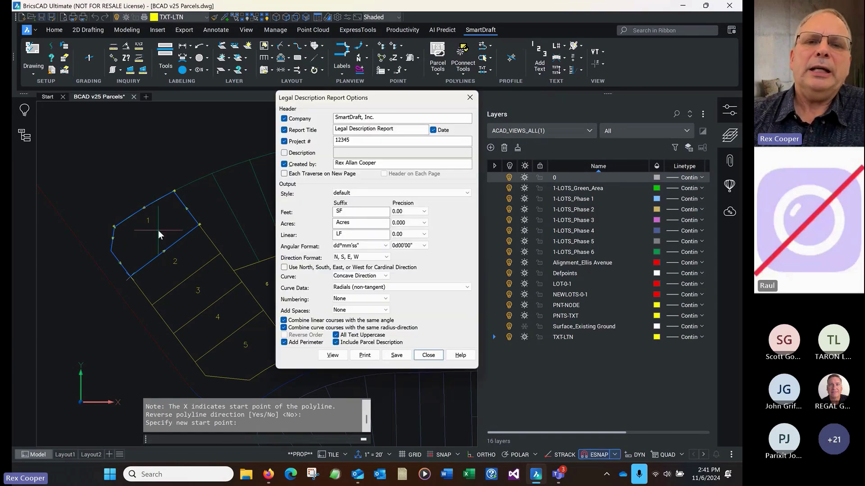
Preview lot 1's legal description report, keep the default style, and close the report options
click(331, 355)
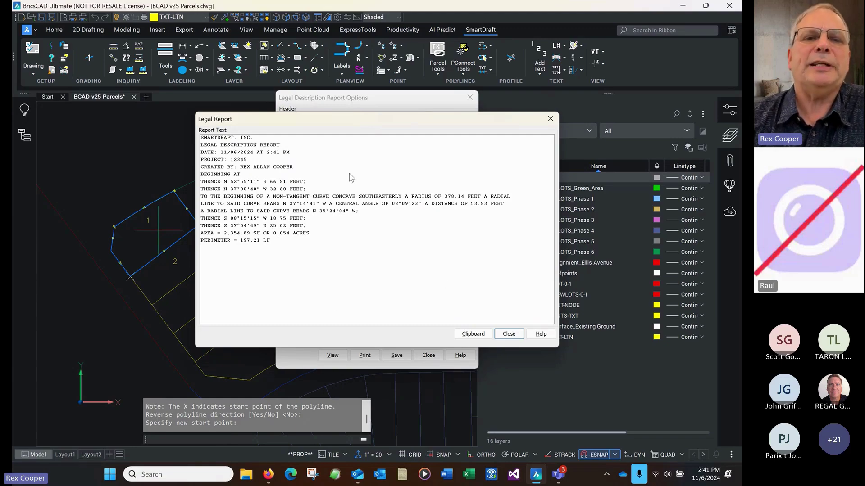
click(517, 336)
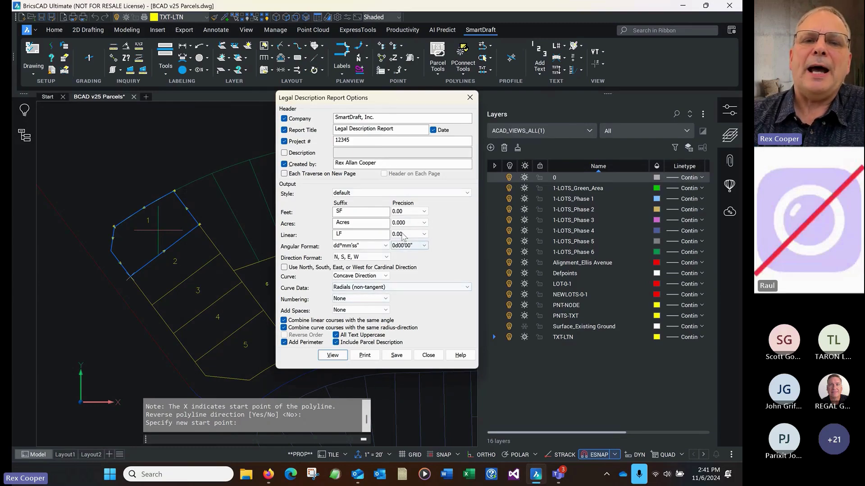
click(401, 194)
click(401, 201)
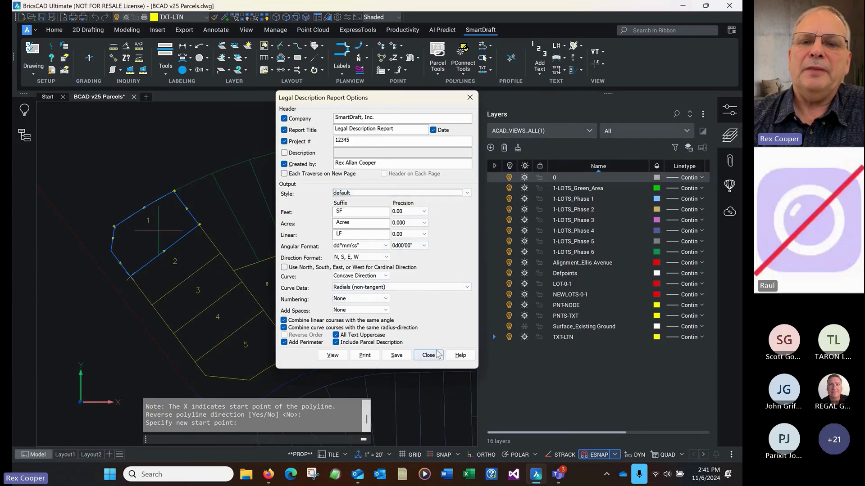
click(428, 355)
Review the default style's wording in the Legal Description Style Manager and close it
click(438, 67)
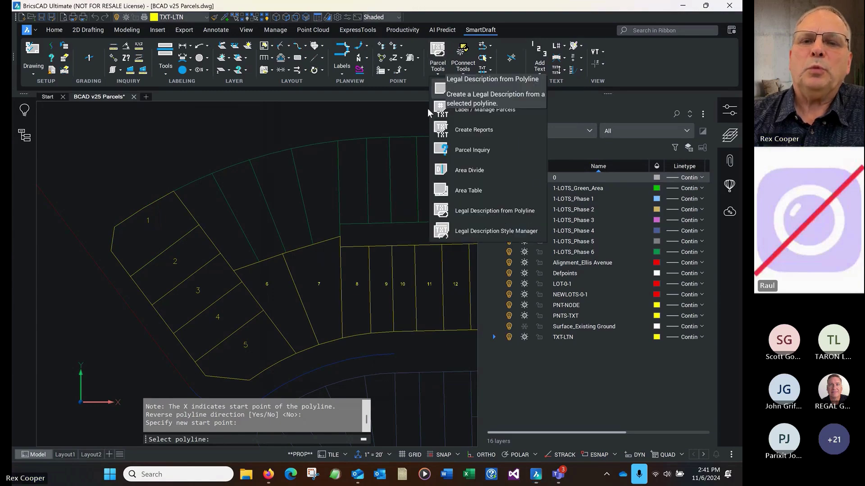
click(488, 237)
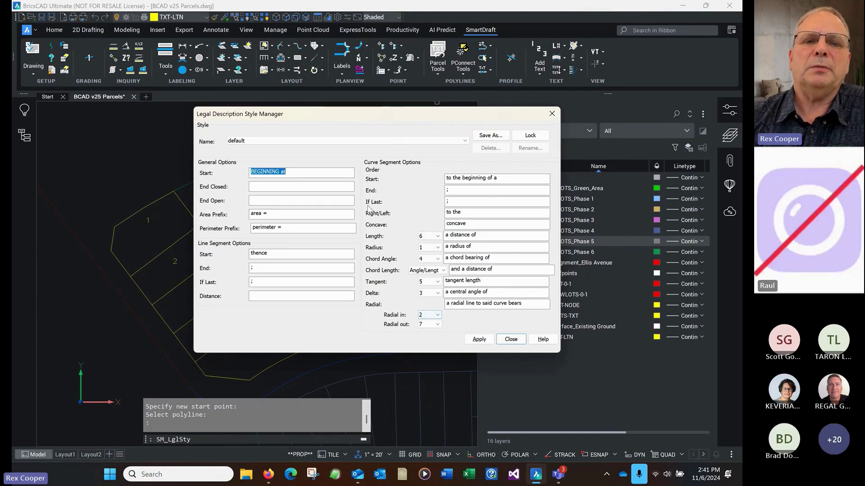
click(511, 339)
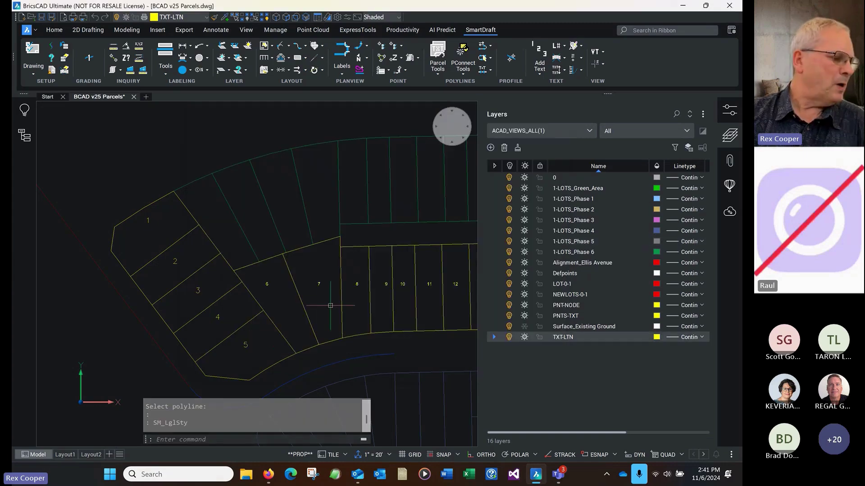
Close the BCAD v25 Parcels drawing without saving and open BCAD v25 Point Label.dwg
click(133, 97)
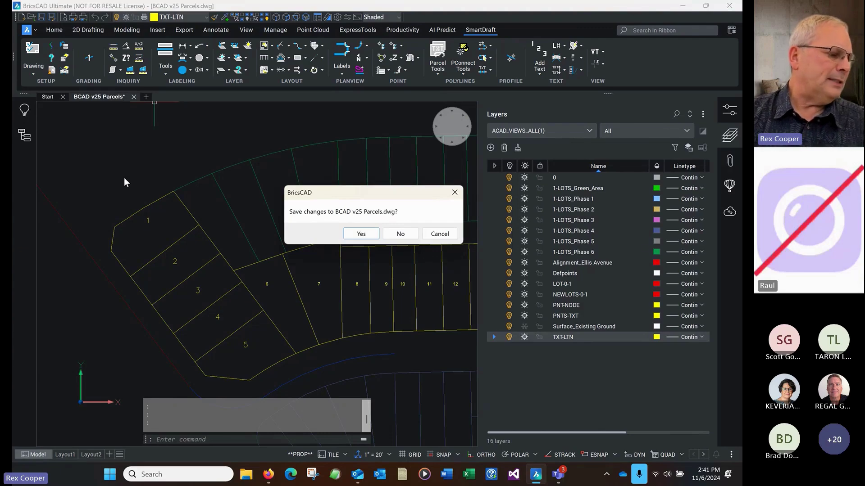
click(405, 234)
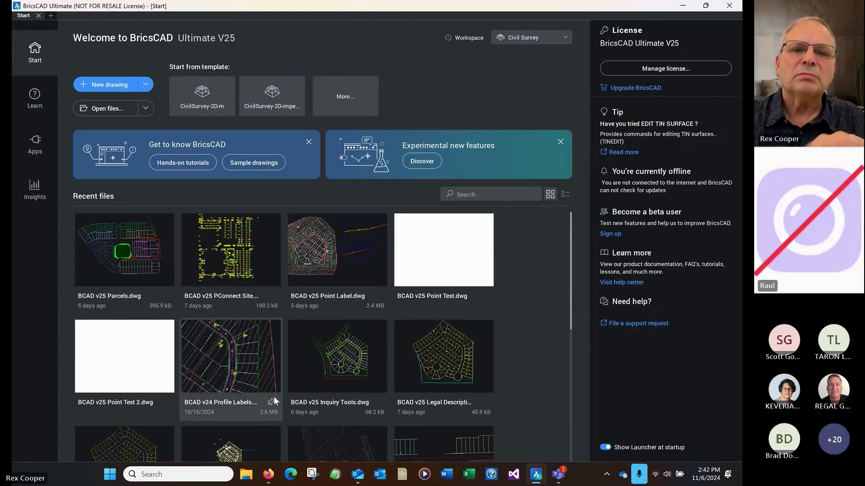
click(312, 254)
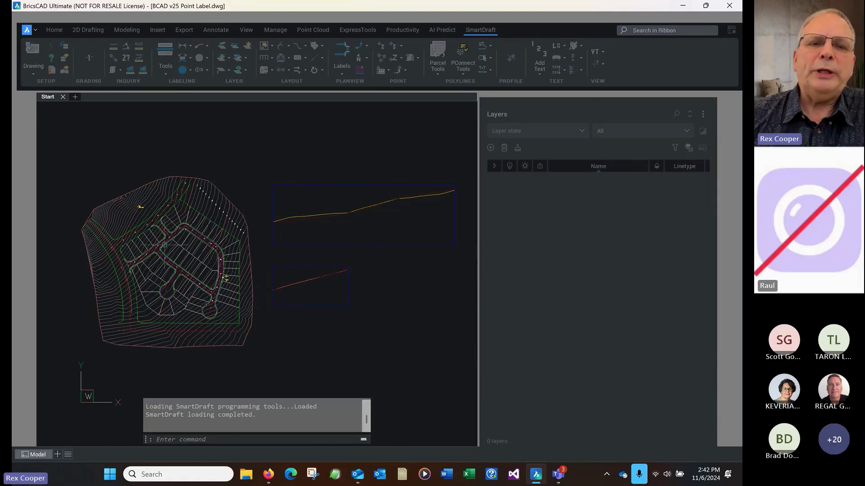
scroll(164, 244, up, 2)
click(357, 253)
key(Escape)
key(Escape)
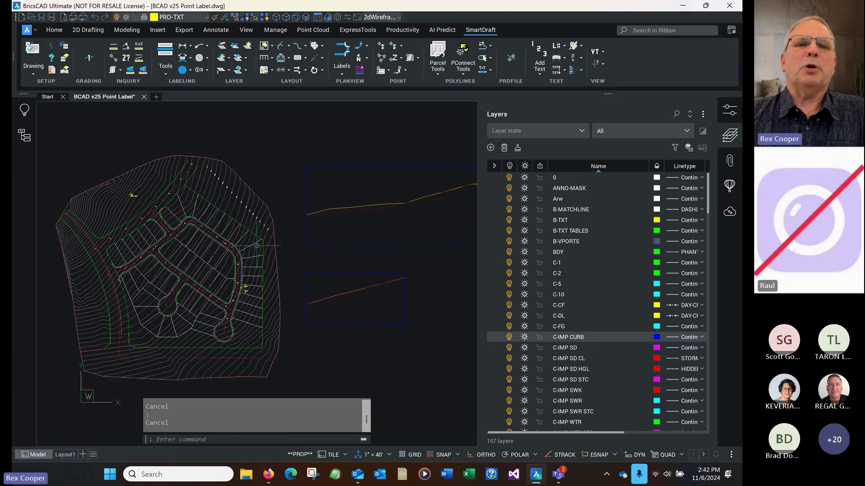
Examine the subdivision plan's contours, streets and lots, including the FL and TC point labels along the eastern street
scroll(214, 202, up, 4)
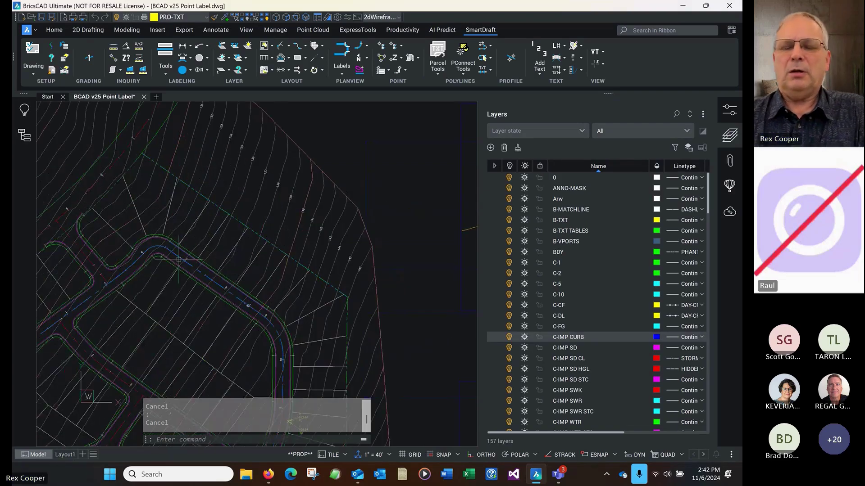
text(p)
key(Return)
mouse_move(125, 275)
mouse_down()
mouse_move(207, 299)
mouse_move(343, 238)
mouse_move(296, 228)
mouse_up()
key(Escape)
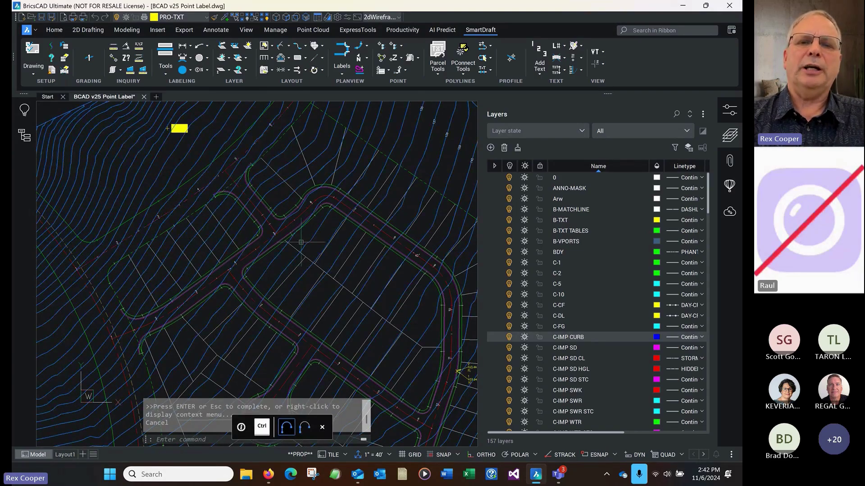
scroll(262, 254, down, 5)
scroll(261, 254, down, 1)
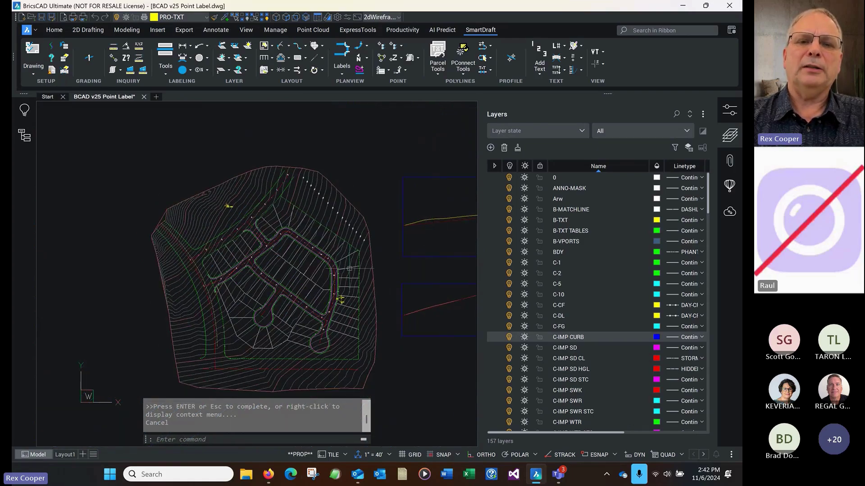
scroll(354, 300, up, 2)
scroll(350, 302, up, 4)
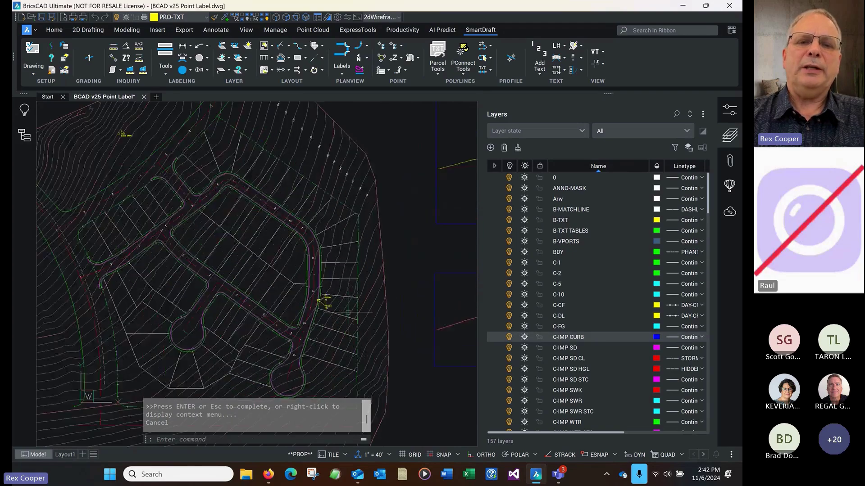
scroll(292, 294, up, 1)
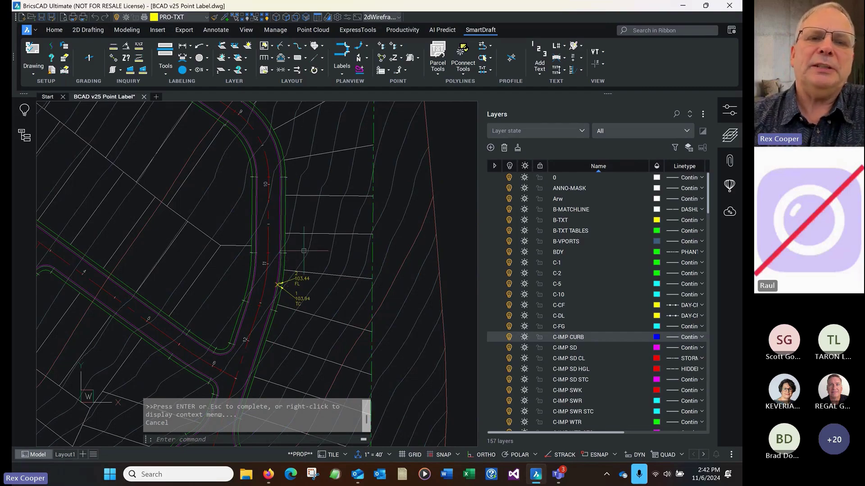
scroll(290, 259, down, 6)
scroll(171, 144, up, 5)
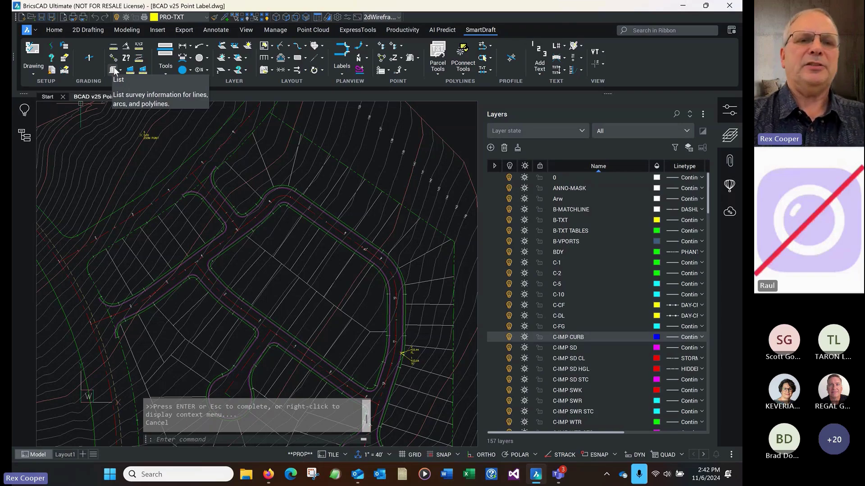
List the survey bearing and distance of a lot side line north of the street bend and of the street line segments southwest of it
click(114, 71)
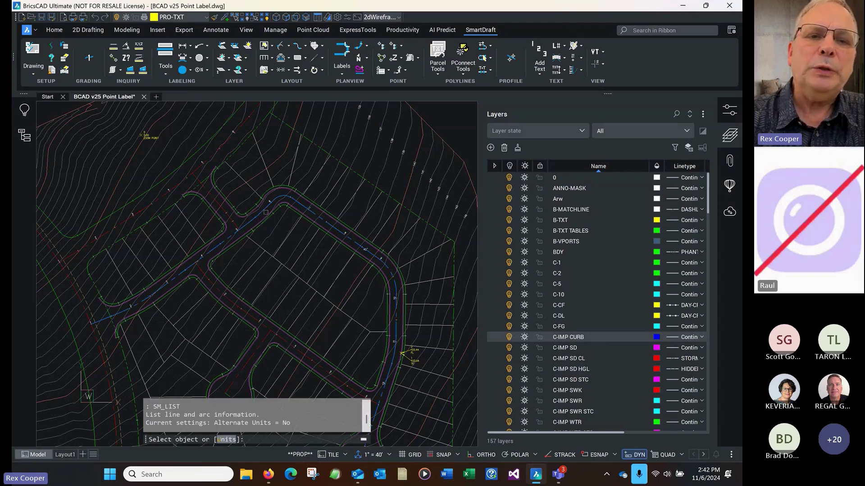
scroll(266, 212, up, 6)
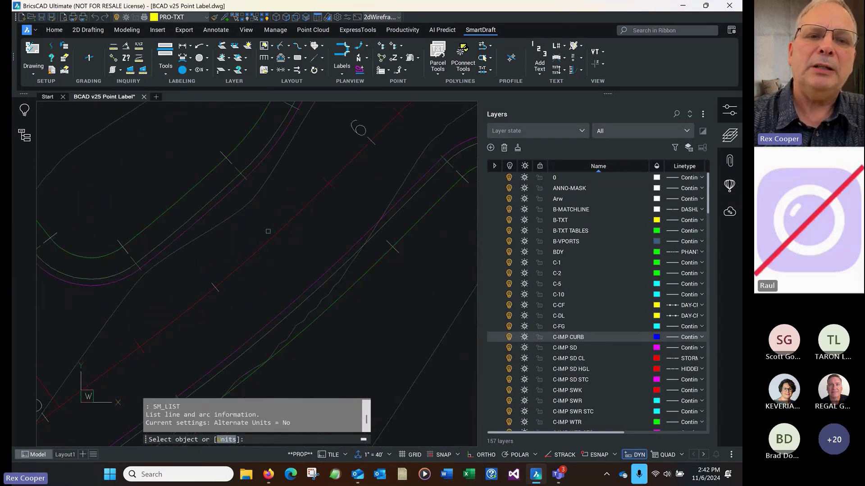
scroll(268, 231, down, 2)
scroll(268, 231, down, 3)
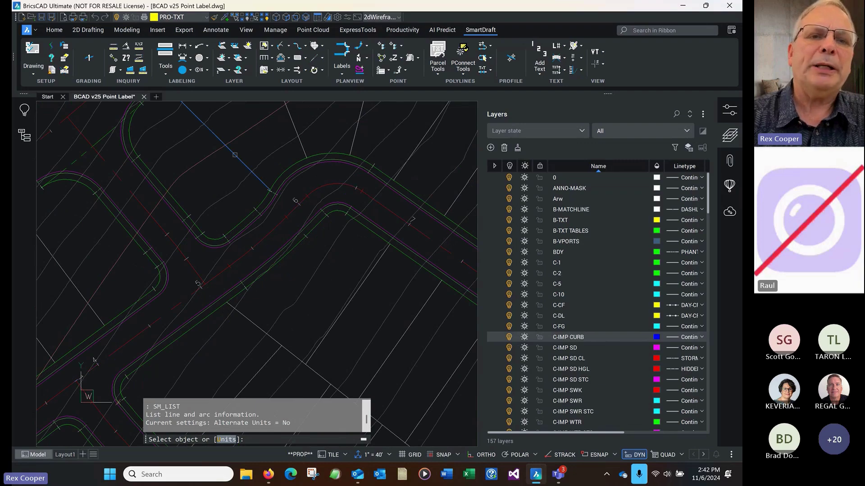
click(235, 155)
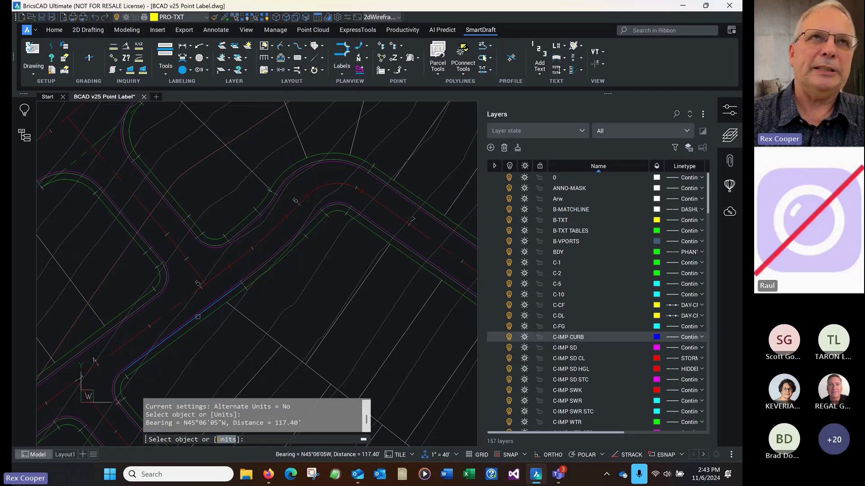
click(198, 317)
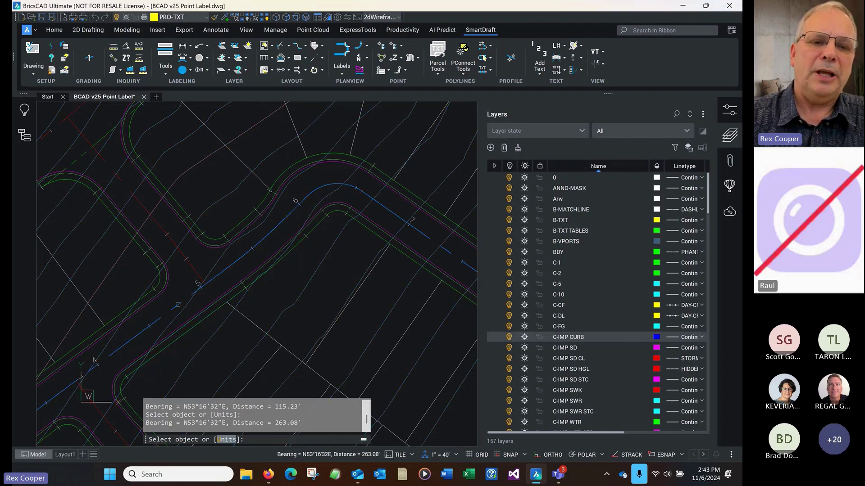
List the survey data of the street bend's centerline curve, the adjoining tangent, the outer right-of-way curve and the lot side line, ending the listing
click(322, 188)
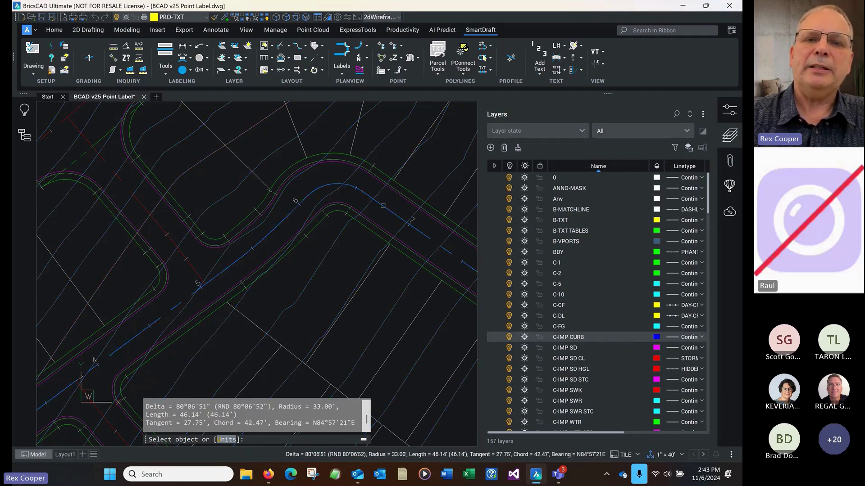
click(385, 206)
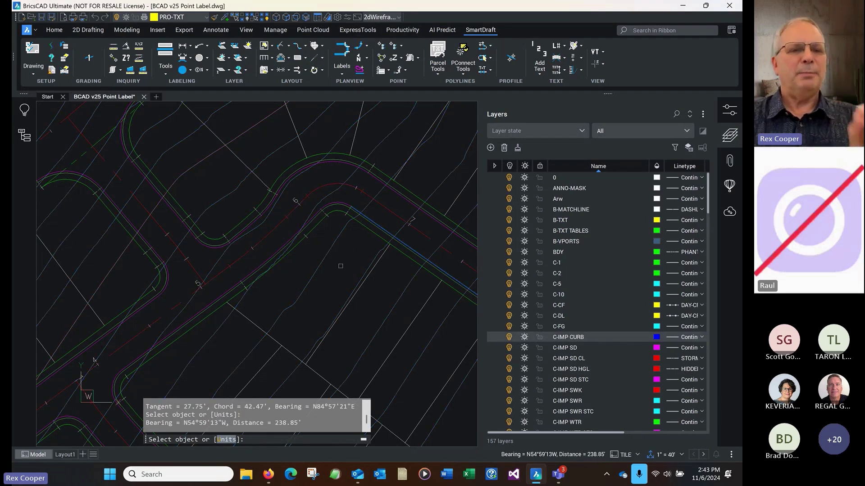
click(290, 167)
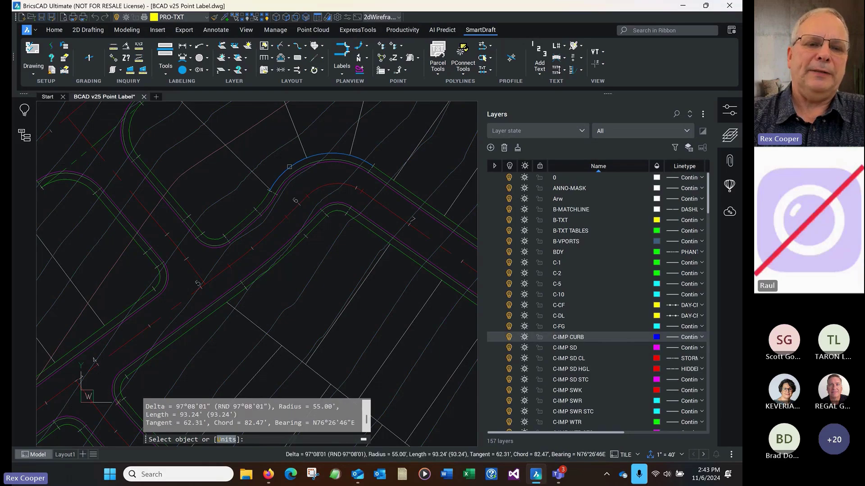
click(238, 159)
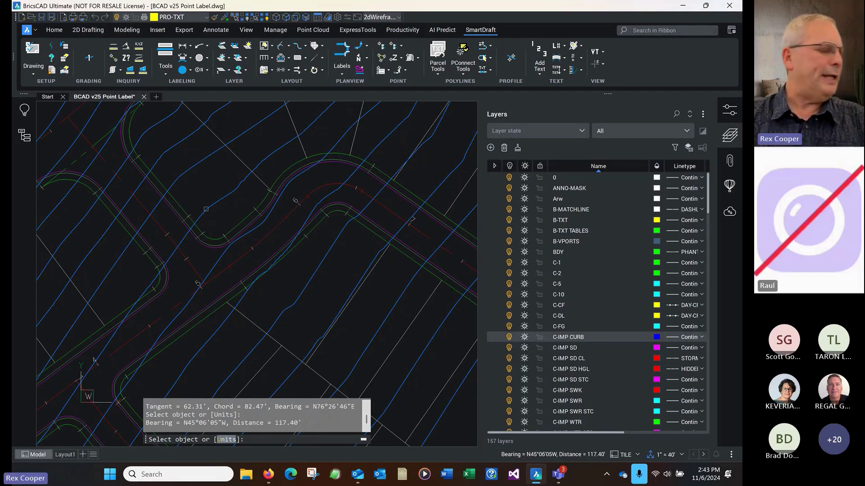
key(Escape)
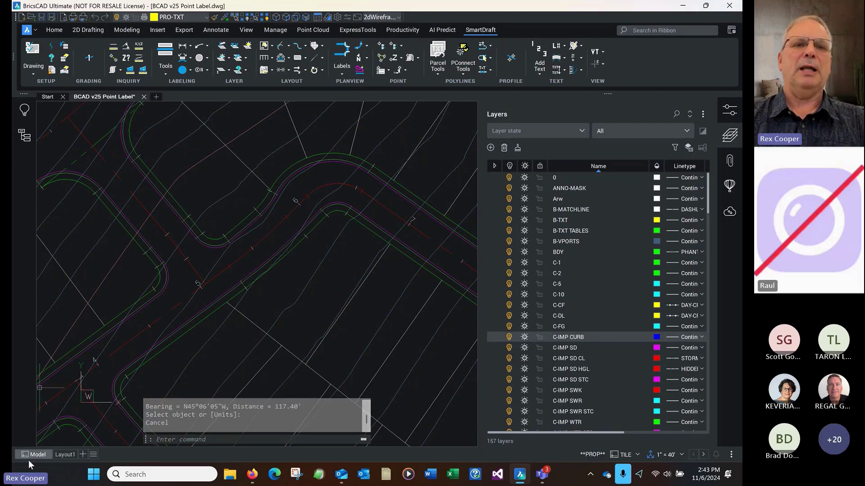
Locate the FL and TC points 1 and 2 on the eastern street's curb, just below station 11
scroll(207, 334, down, 3)
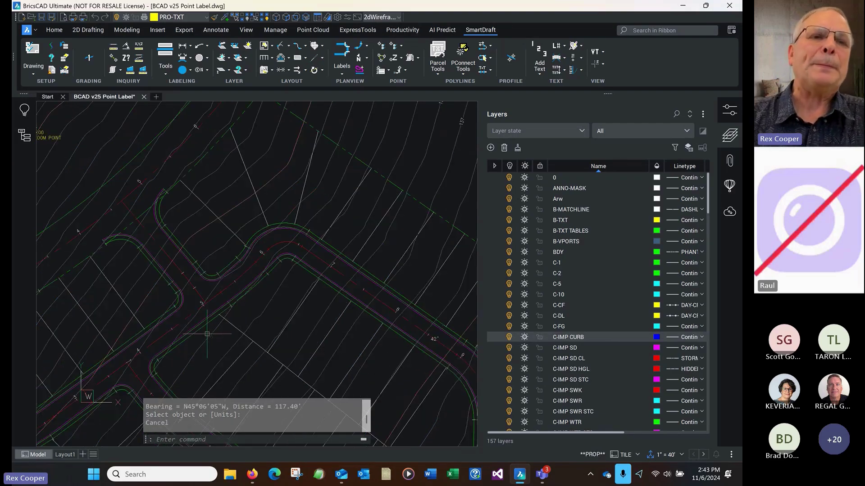
scroll(154, 235, down, 4)
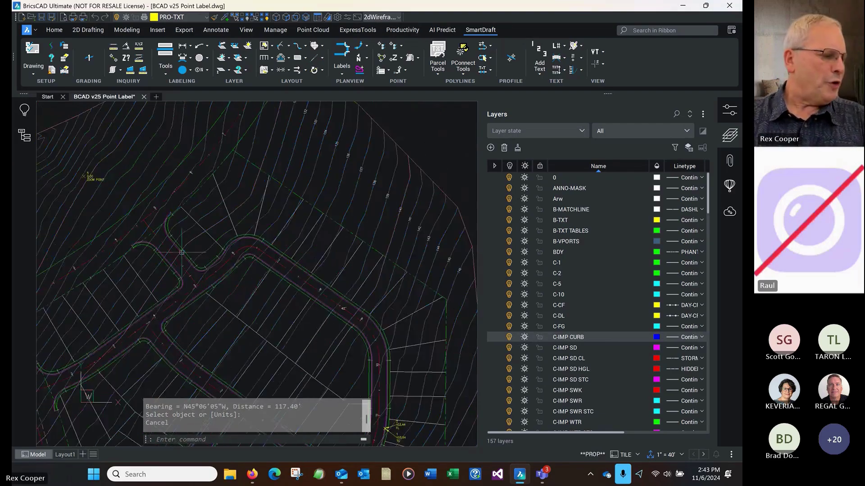
scroll(357, 391, up, 10)
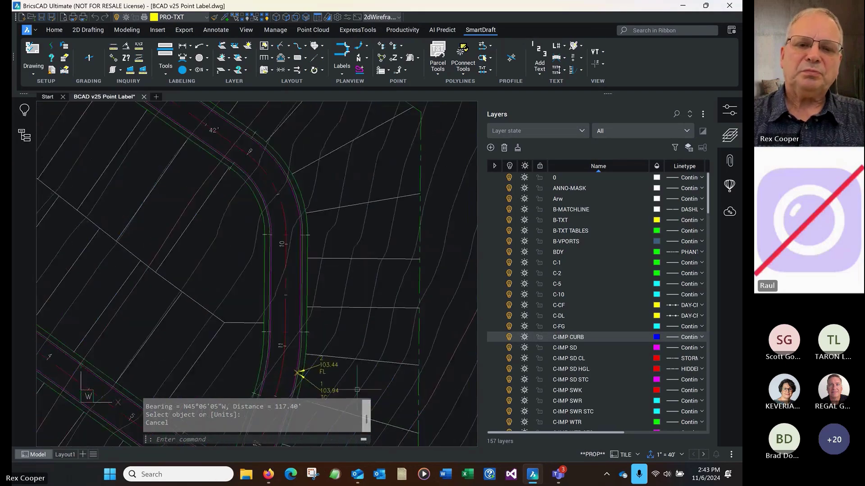
text(p)
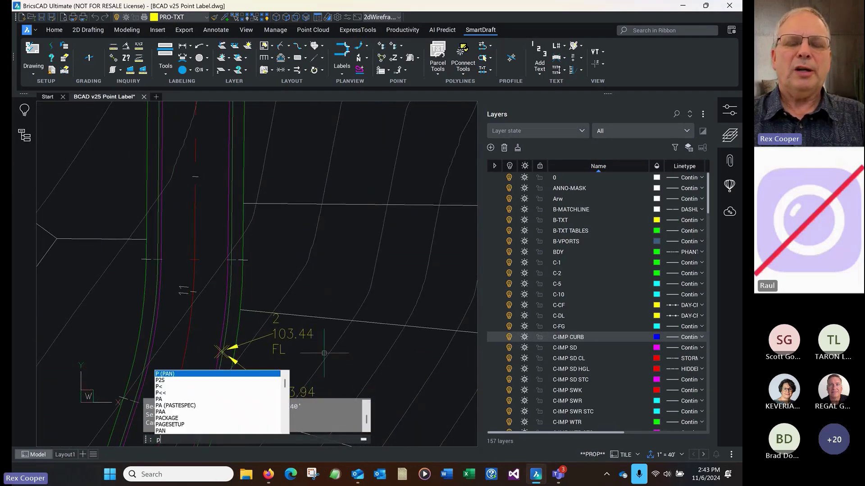
key(Escape)
text(p)
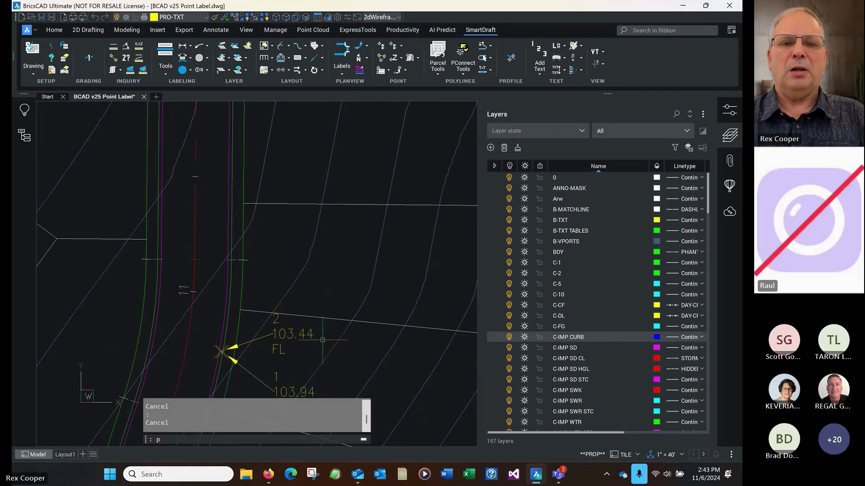
key(Return)
mouse_move(274, 364)
mouse_down()
mouse_move(315, 271)
mouse_move(273, 284)
mouse_move(287, 284)
mouse_up()
key(Escape)
key(Escape)
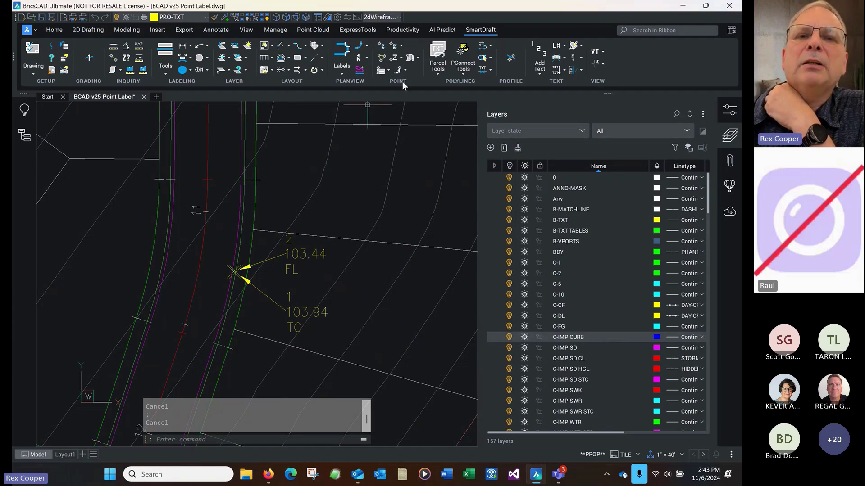
Configure the Point Label options with prefix TC for Elevation Pt1 above the line and Elevation Pt2 with prefix FL below it
click(388, 71)
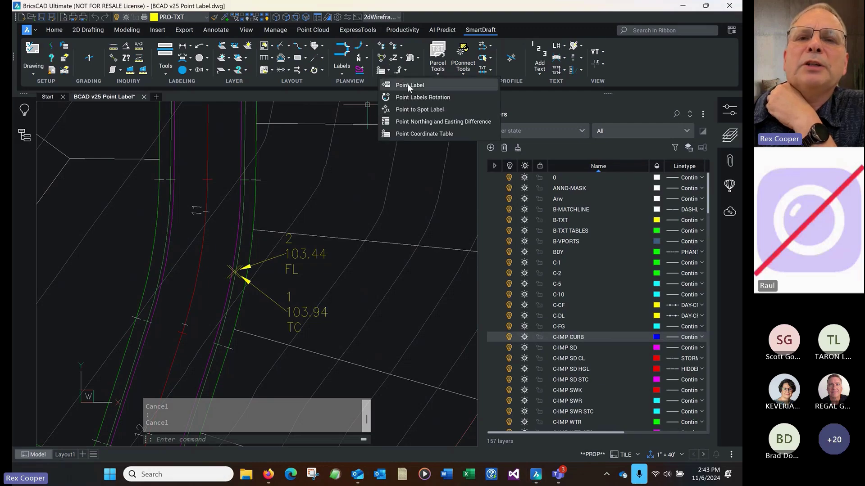
click(411, 85)
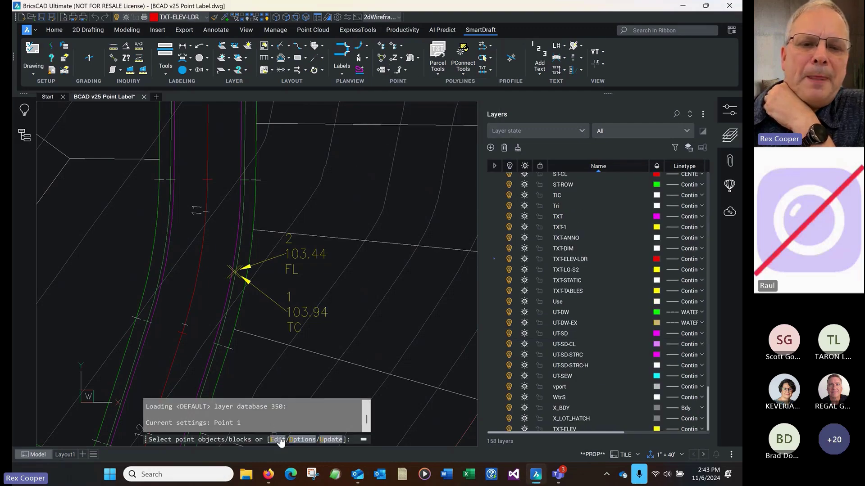
text(O)
key(Return)
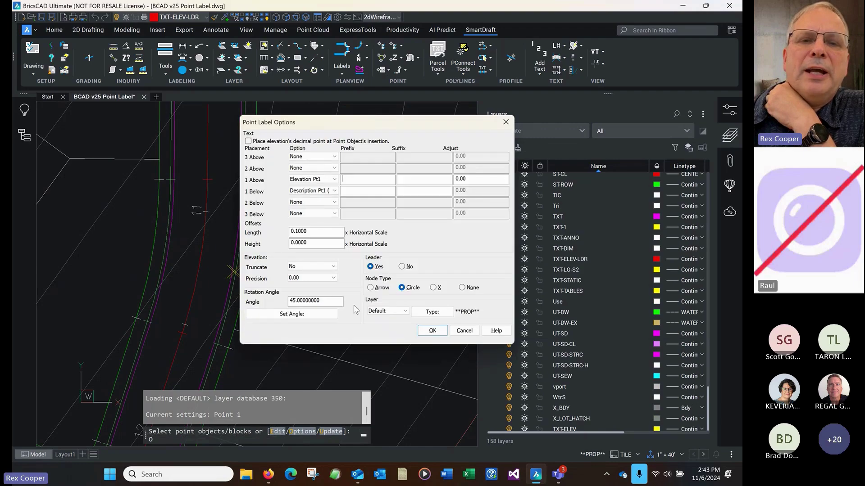
click(311, 191)
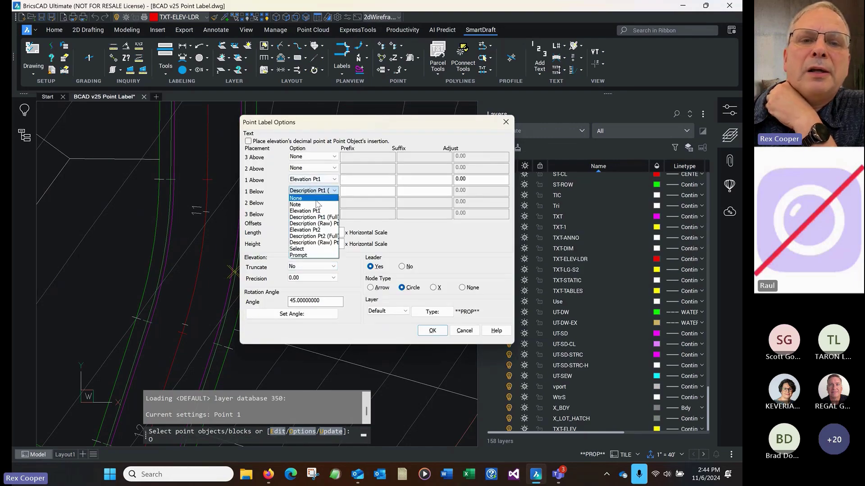
click(311, 230)
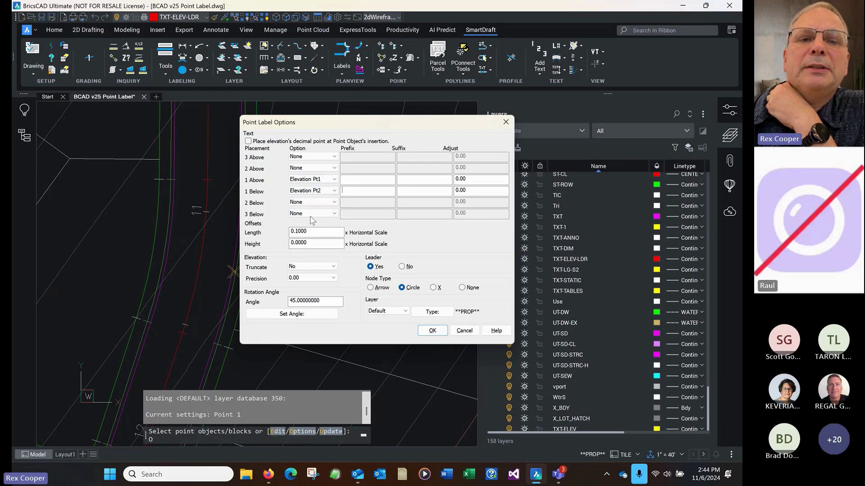
click(352, 179)
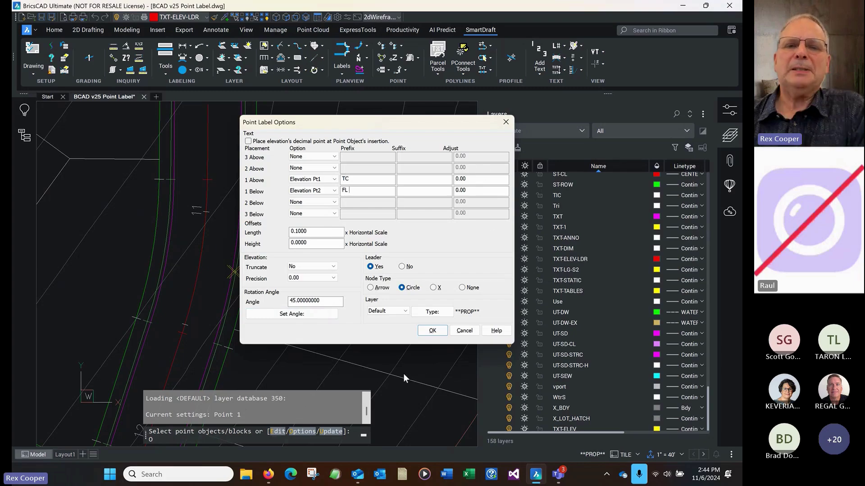
click(429, 335)
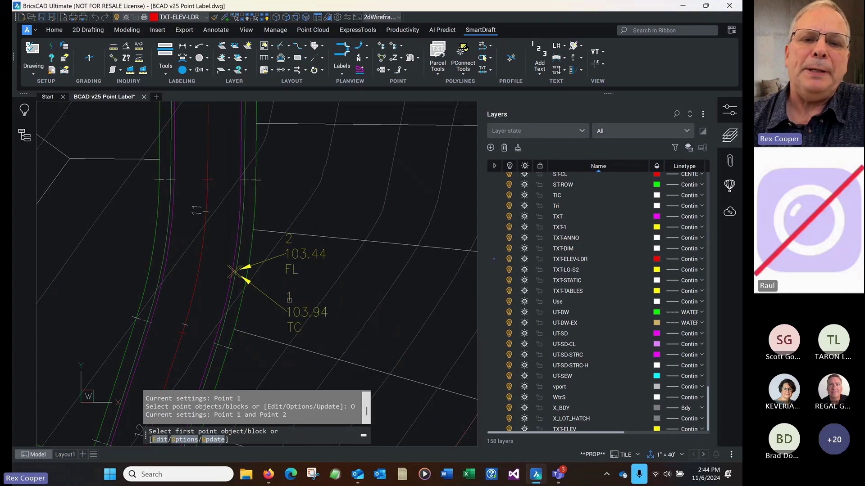
Label the two curb points with one combined label, taking TC point 1 first and FL point 2 second
click(296, 307)
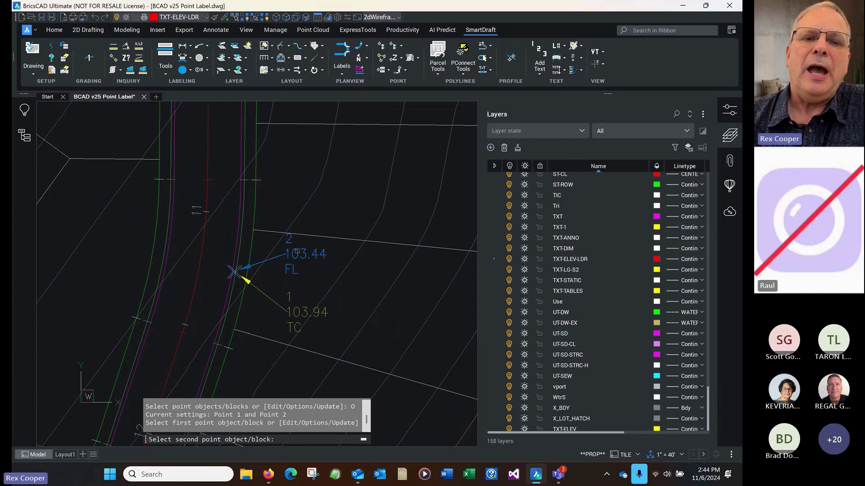
click(294, 269)
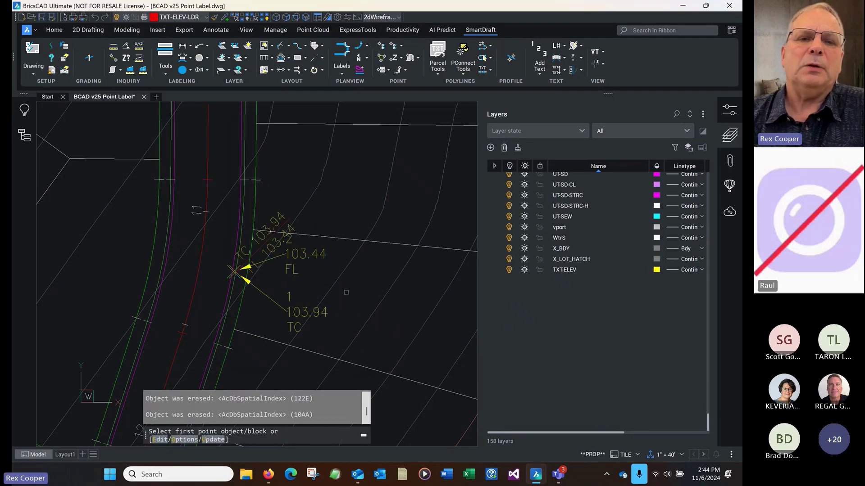
key(Escape)
Stretch the combined TC/FL label up and to the left of the curb points, keeping its leader attached, and clear the selection
click(235, 272)
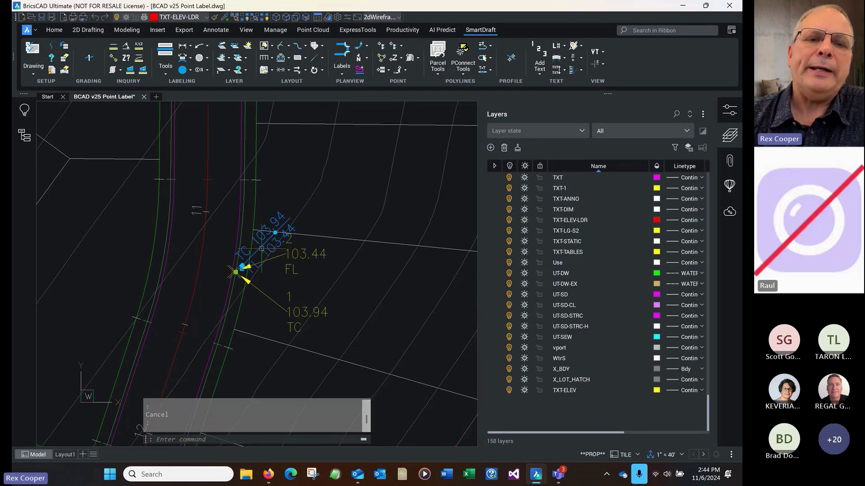
click(243, 266)
click(226, 227)
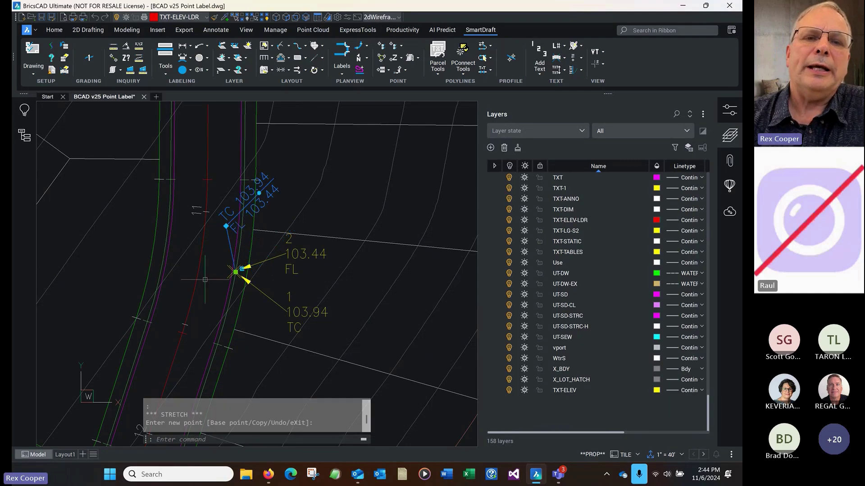
key(Escape)
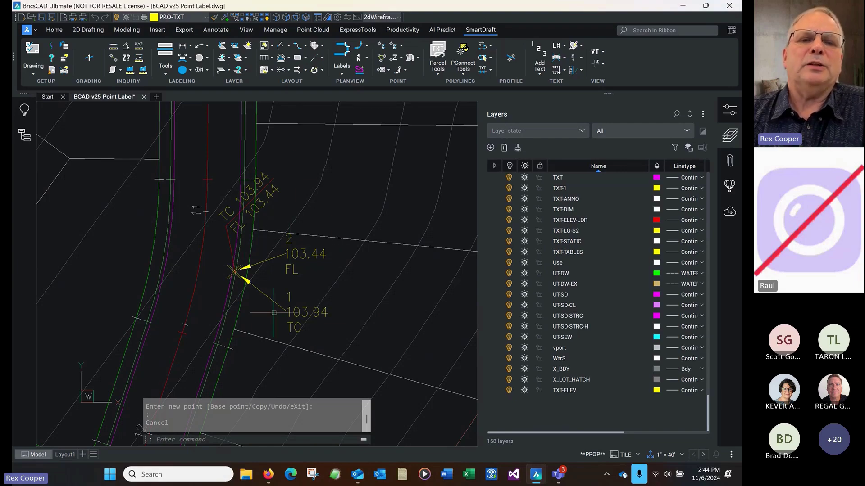
Beside the ZOOM POINT label, set the BricsCAD point creation options to the Default symbol style and the Default label style
scroll(383, 300, down, 10)
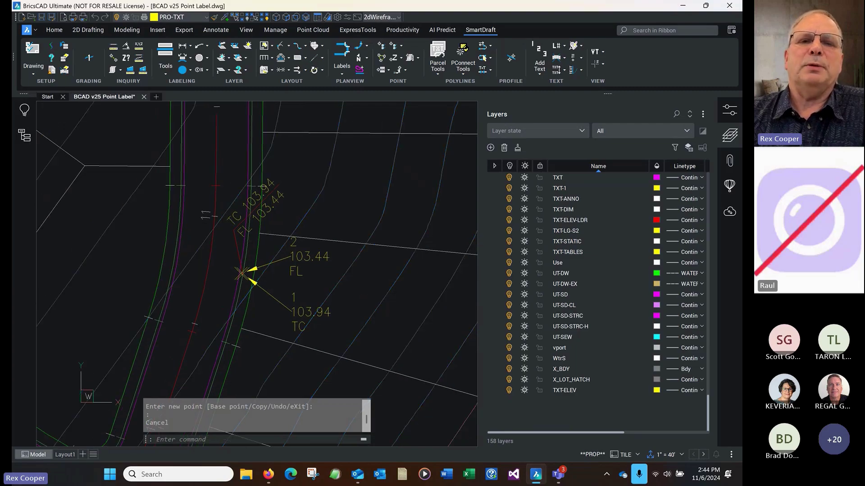
scroll(262, 212, up, 10)
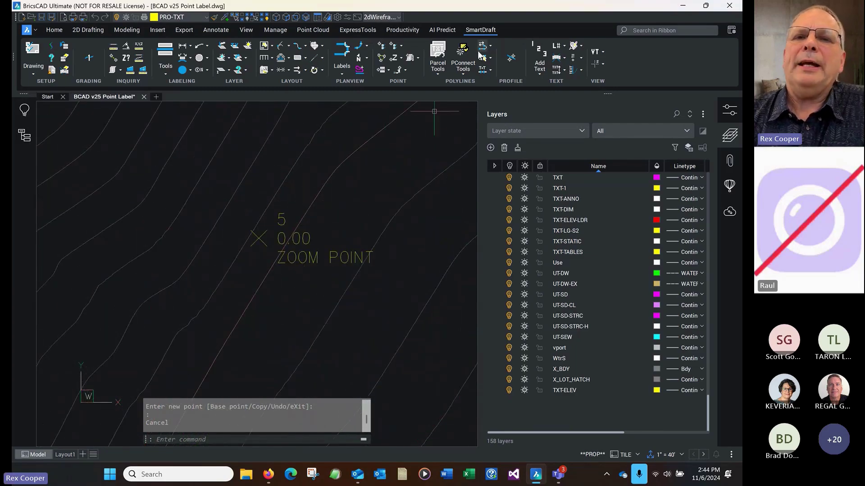
click(402, 46)
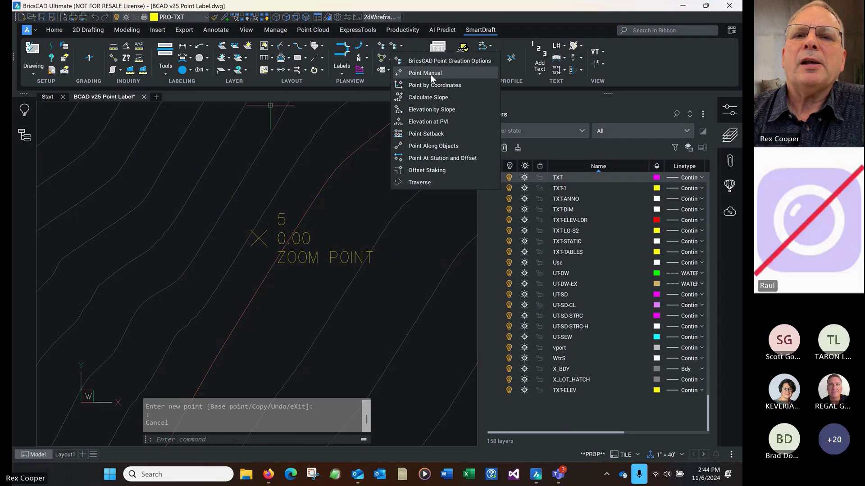
click(450, 61)
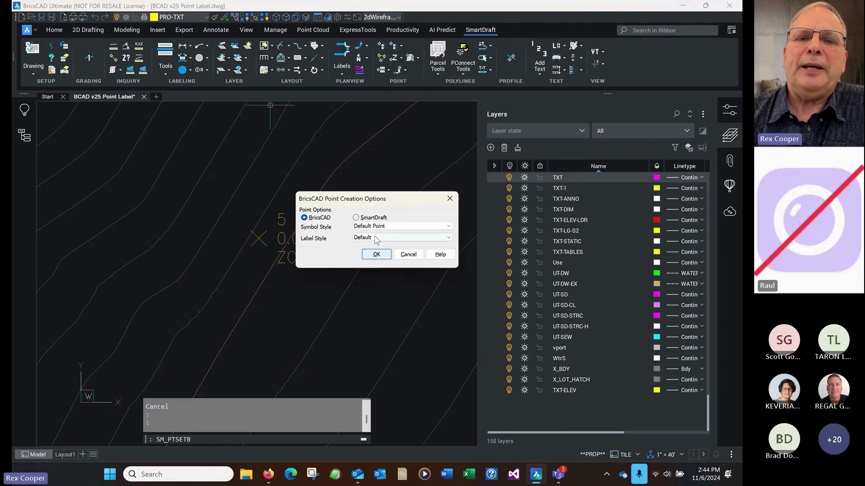
click(397, 227)
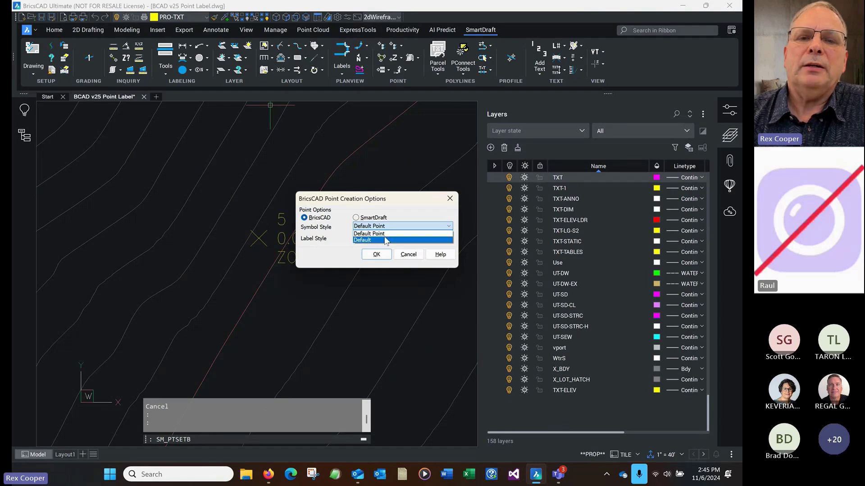
click(386, 240)
click(397, 238)
click(386, 245)
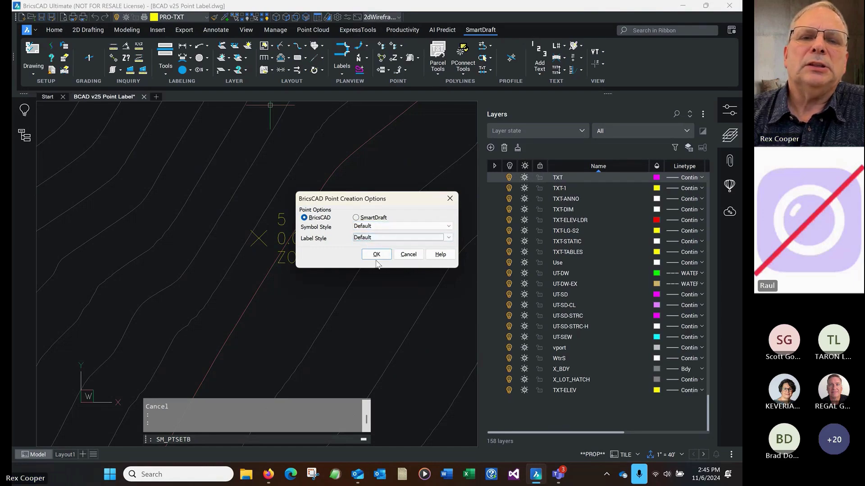
click(375, 255)
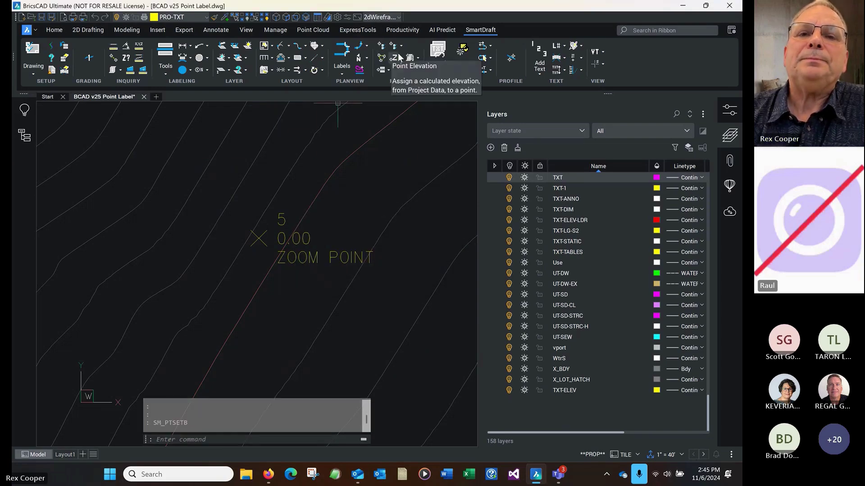
Set the point input elevations to come from an object, using the Existing Ground surface with no elevation adjustment
click(385, 51)
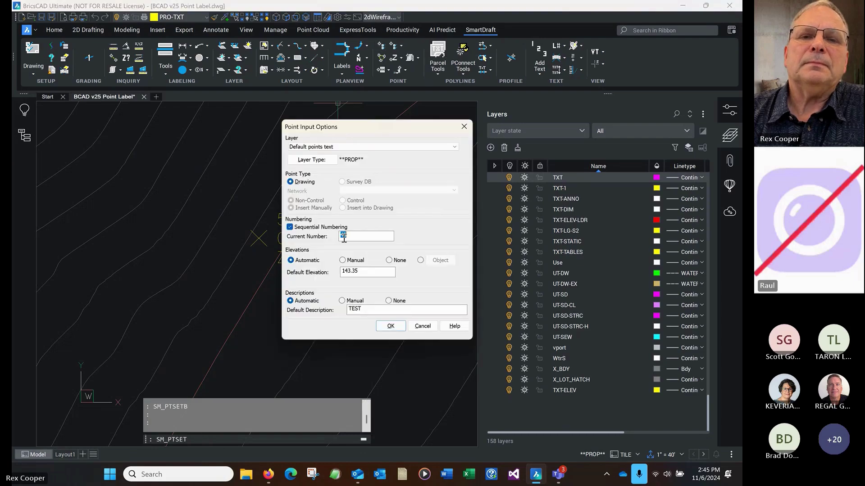
key(Tab)
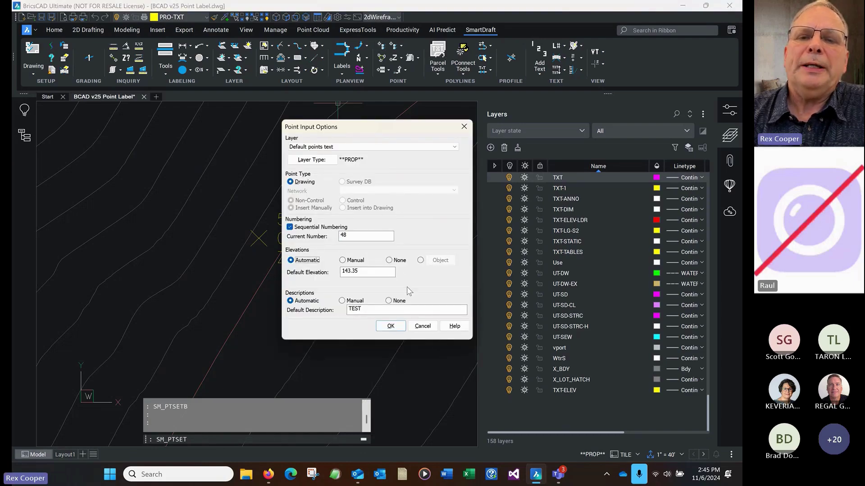
click(420, 261)
click(440, 260)
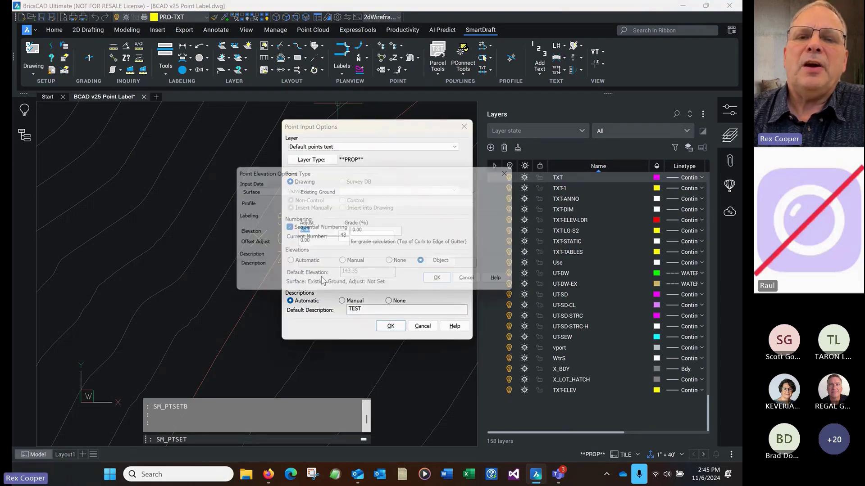
click(250, 191)
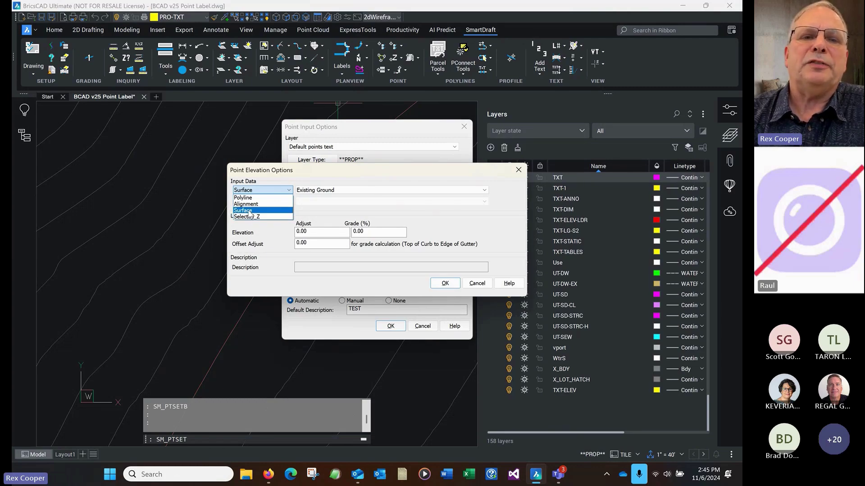
click(249, 211)
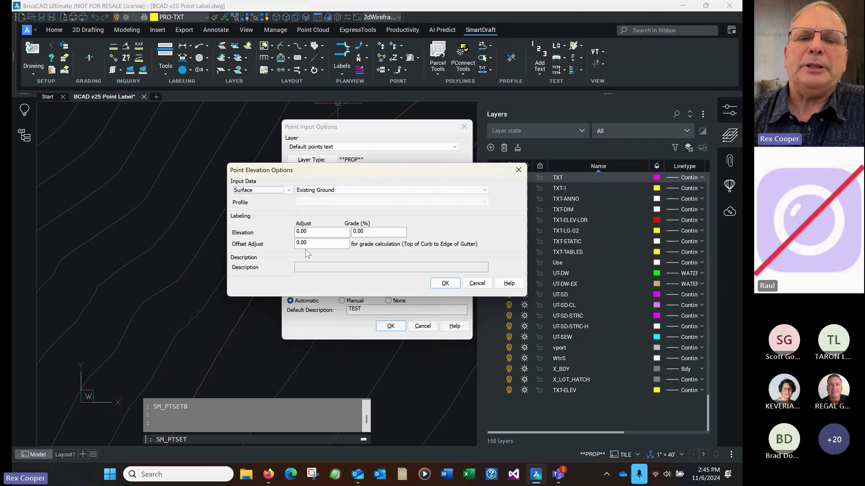
click(444, 283)
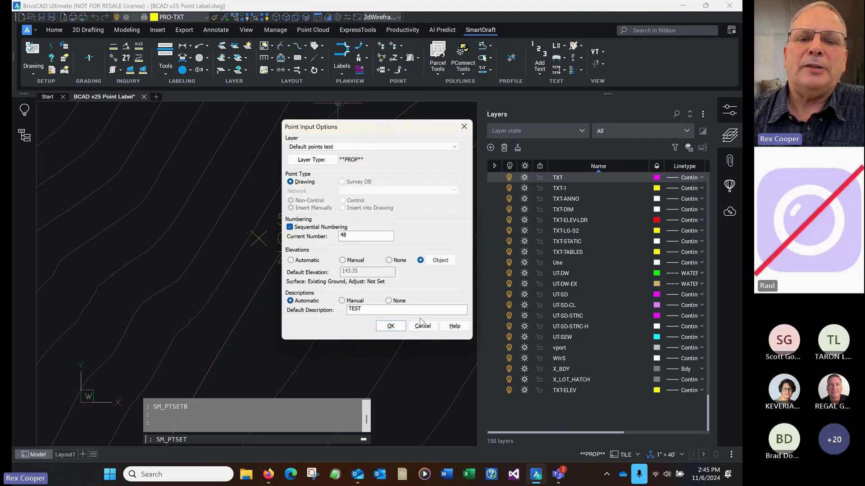
Set the default point description to EG and accept the point input options
double_click(365, 309)
text(EG)
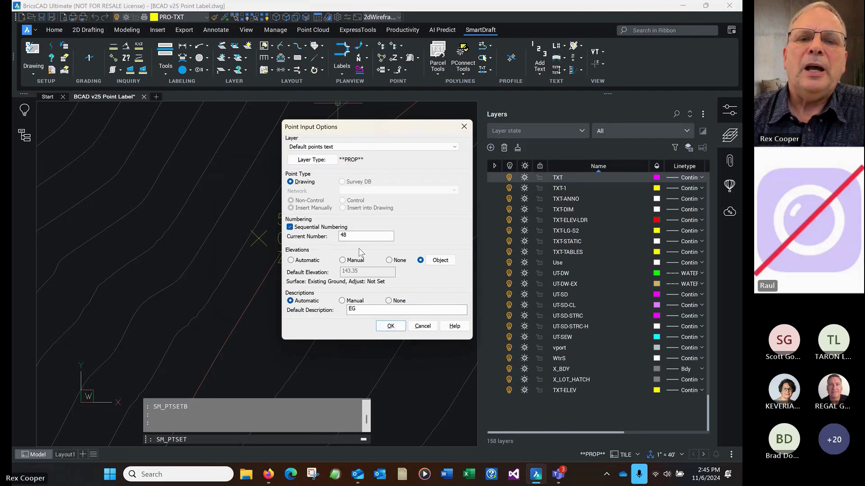
click(390, 325)
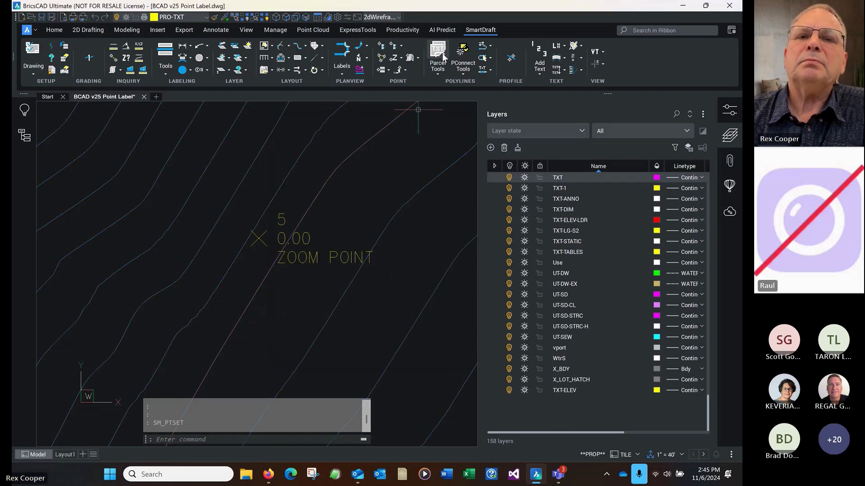
Place two points manually on the Existing Ground contours, one on each side of the ZOOM POINT marker, and end the command
click(402, 47)
click(417, 72)
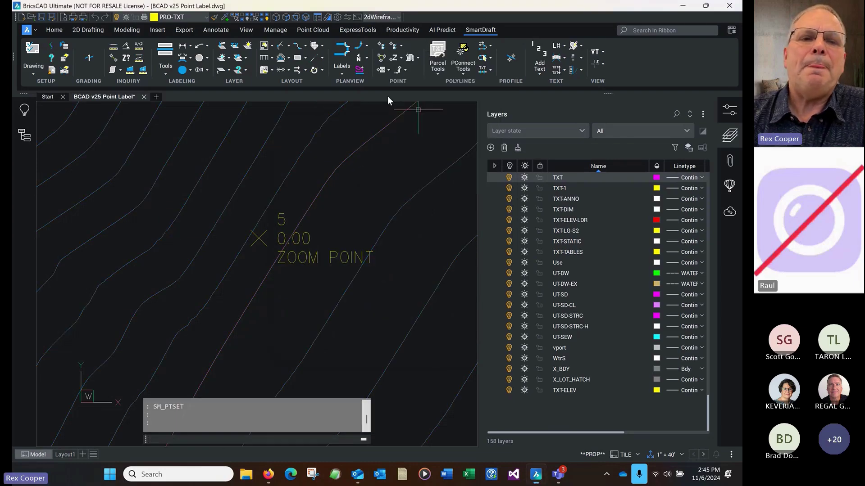
click(86, 207)
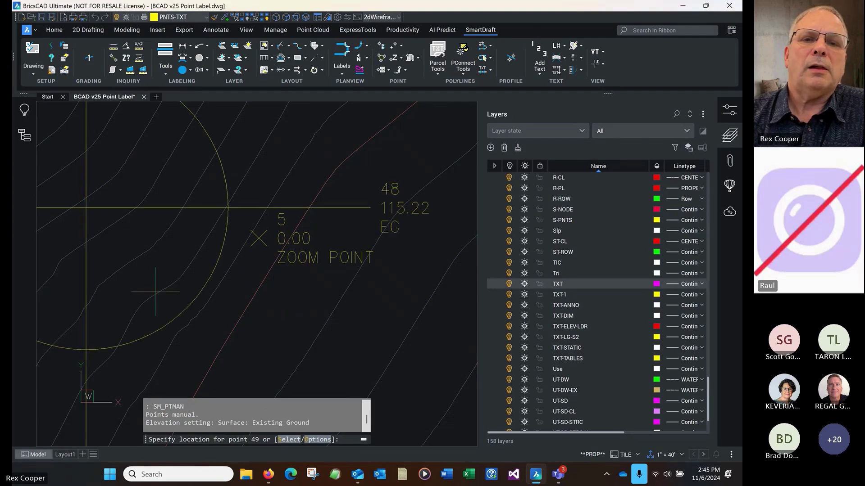
scroll(244, 323, down, 3)
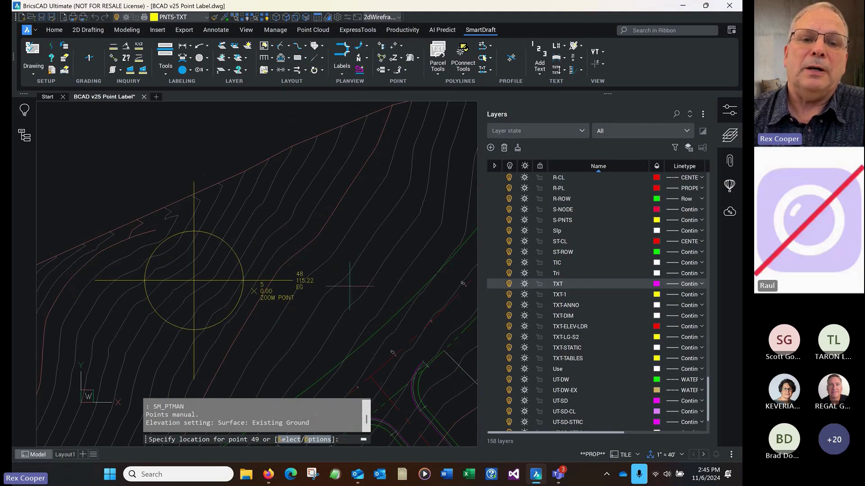
click(349, 285)
key(Escape)
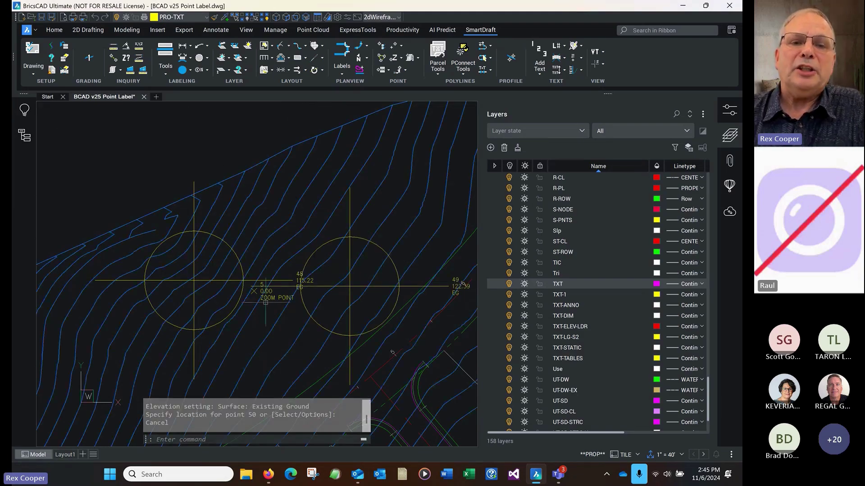
Move point 48 up-left across the contours, down to the lower right, and back near its starting place by its insertion grip, then deselect it
scroll(267, 302, up, 3)
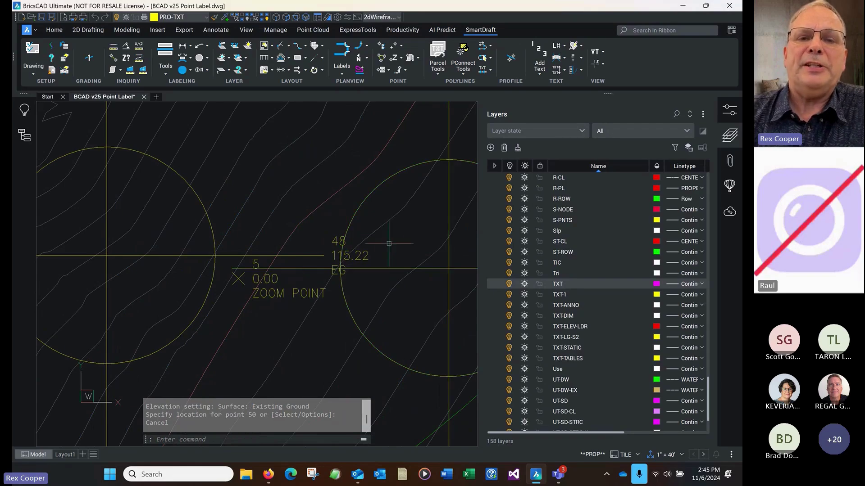
scroll(370, 250, down, 2)
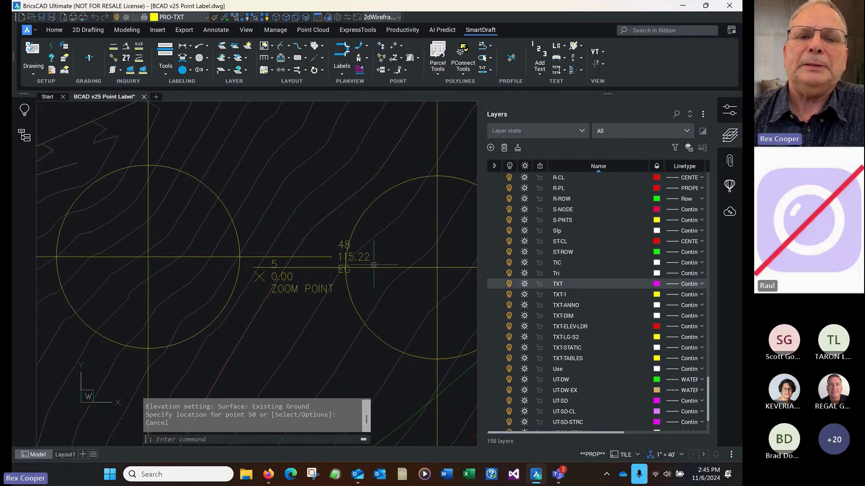
click(170, 257)
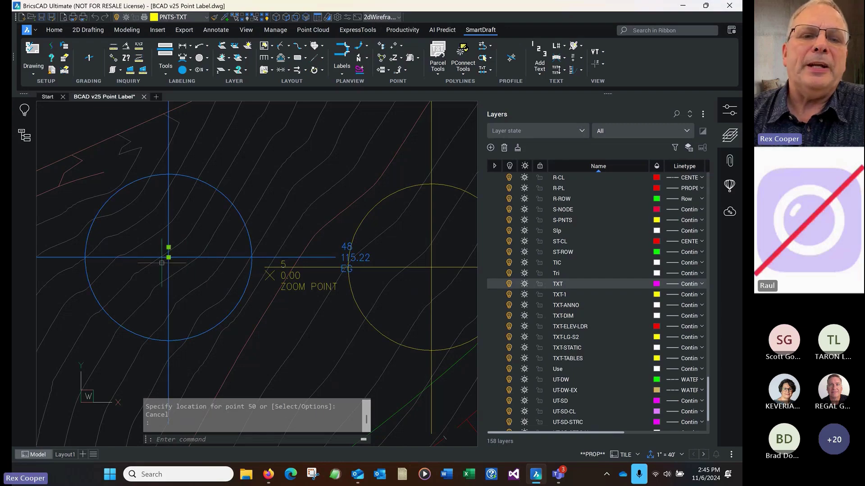
click(168, 257)
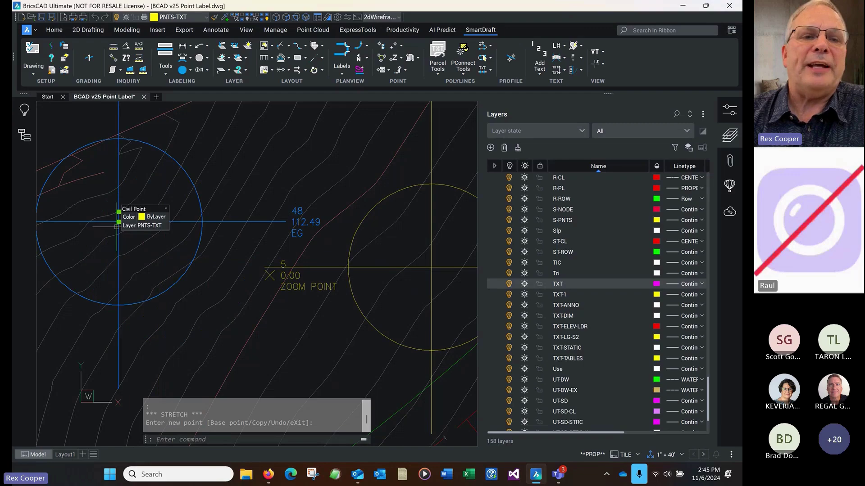
click(119, 222)
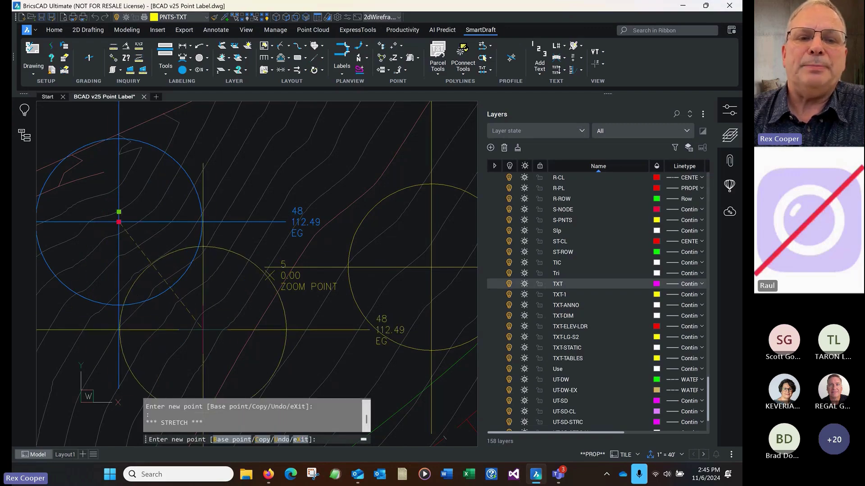
click(203, 331)
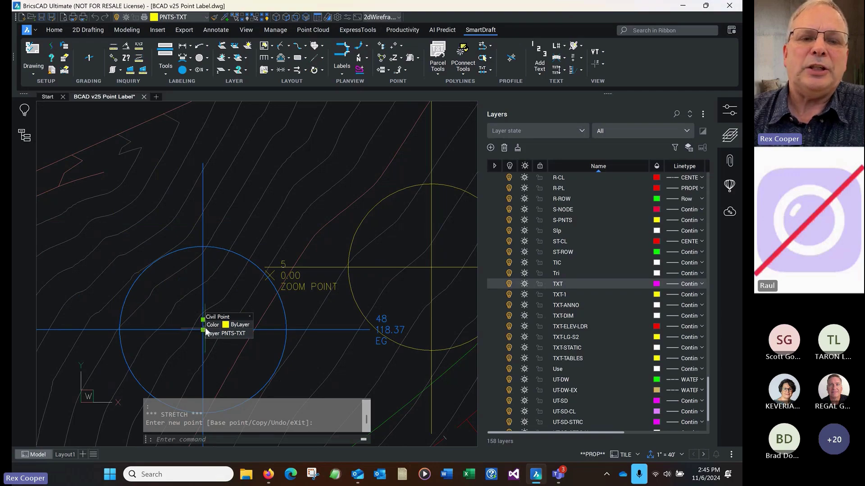
click(203, 330)
key(Escape)
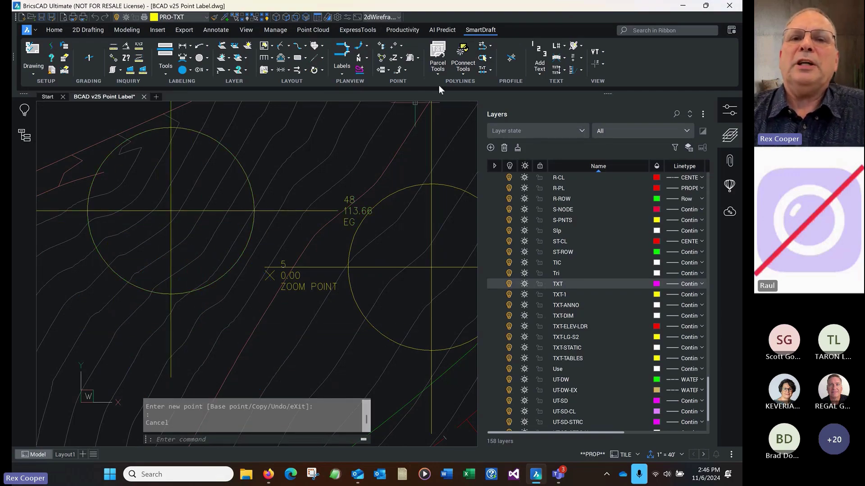
Configure the Point Label options with Description Pt1 (Full) one below the line, and clear the TC and FL prefixes
click(388, 70)
click(432, 83)
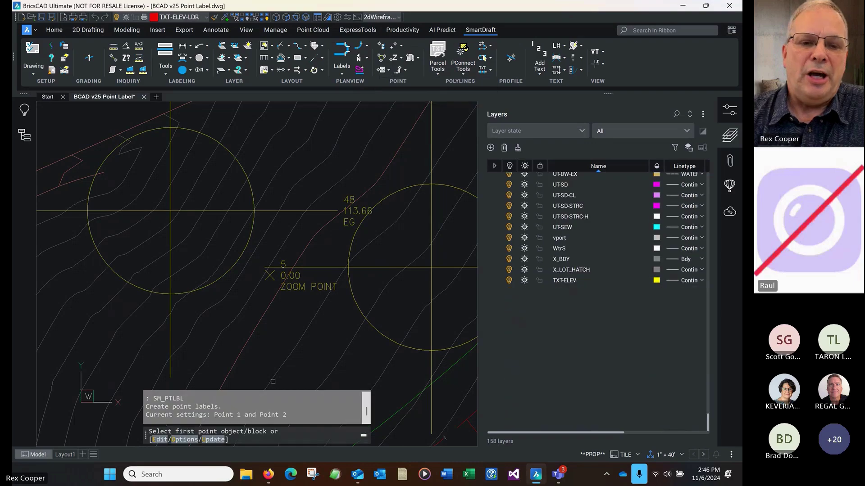
click(177, 439)
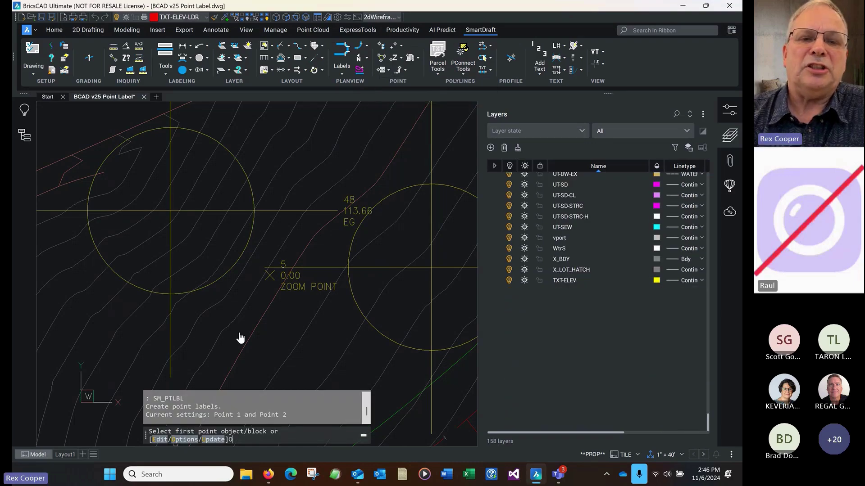
click(315, 191)
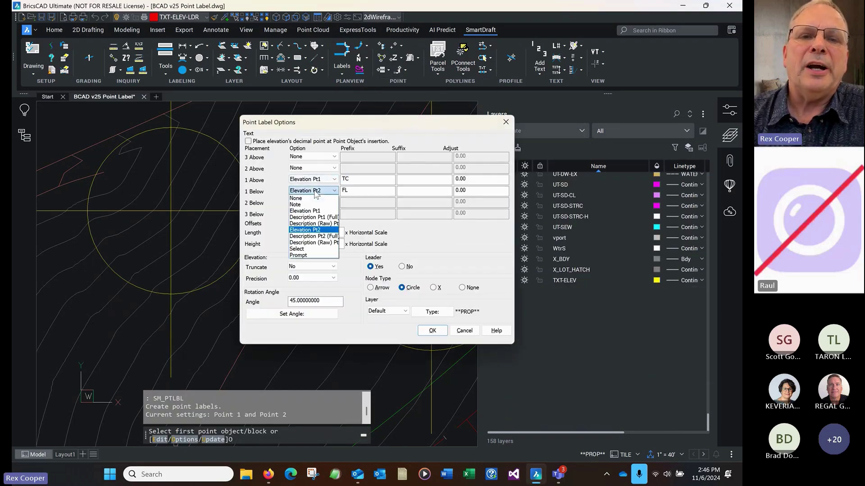
click(314, 217)
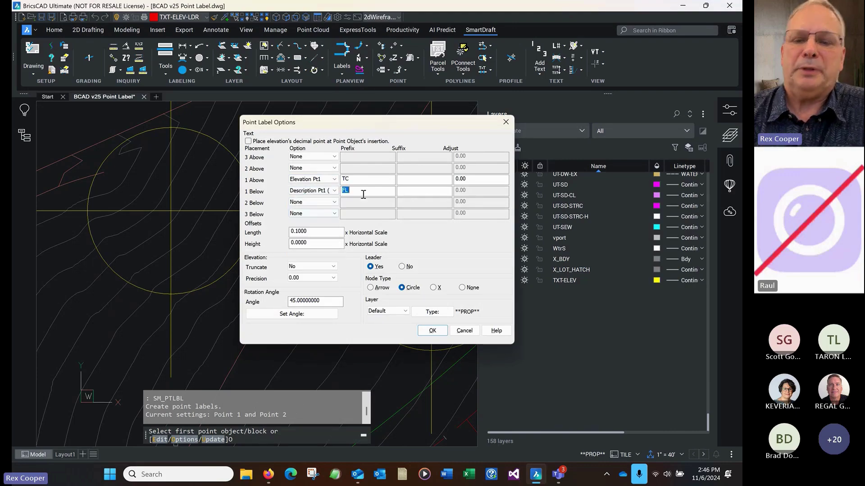
key(Delete)
double_click(360, 180)
key(Delete)
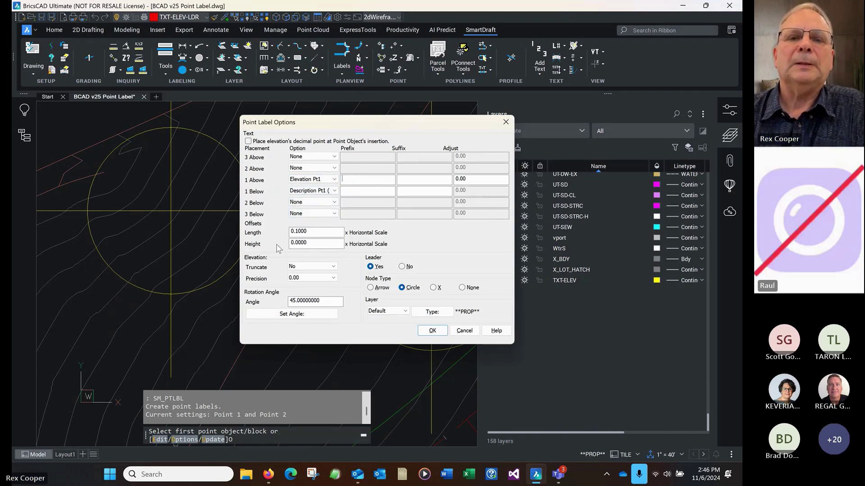
click(432, 331)
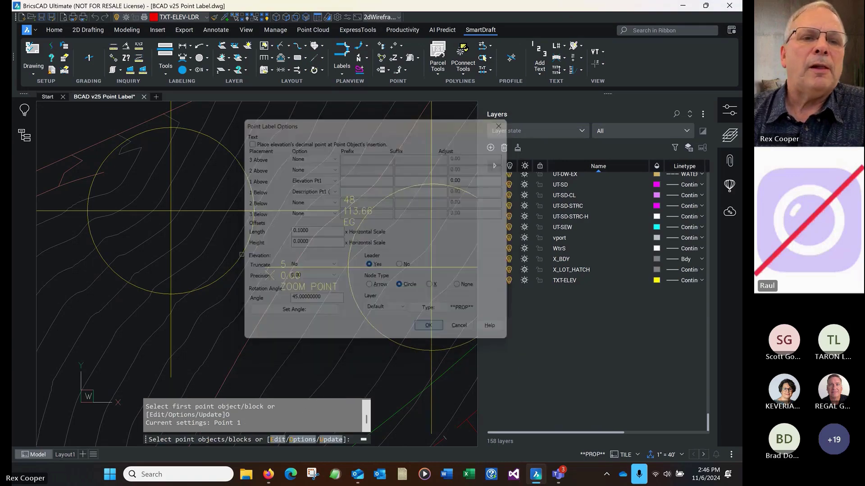
Label points 48 and 49 with the current point label settings and end the command
click(185, 211)
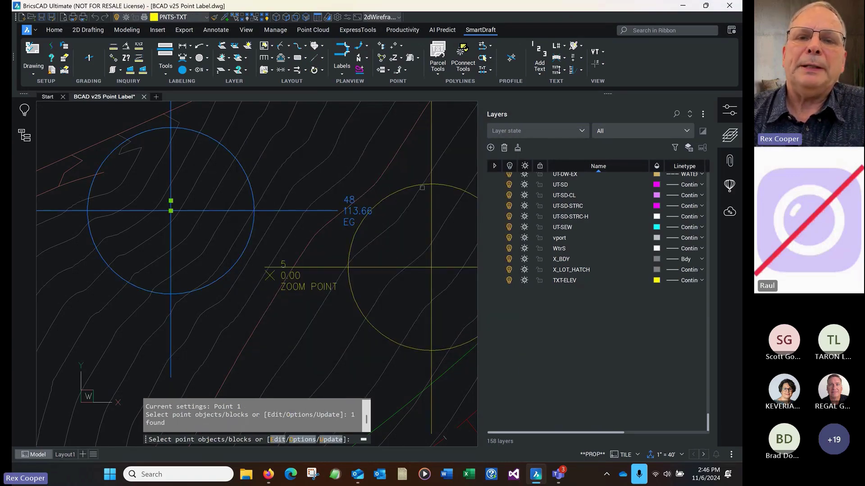
click(423, 186)
key(Return)
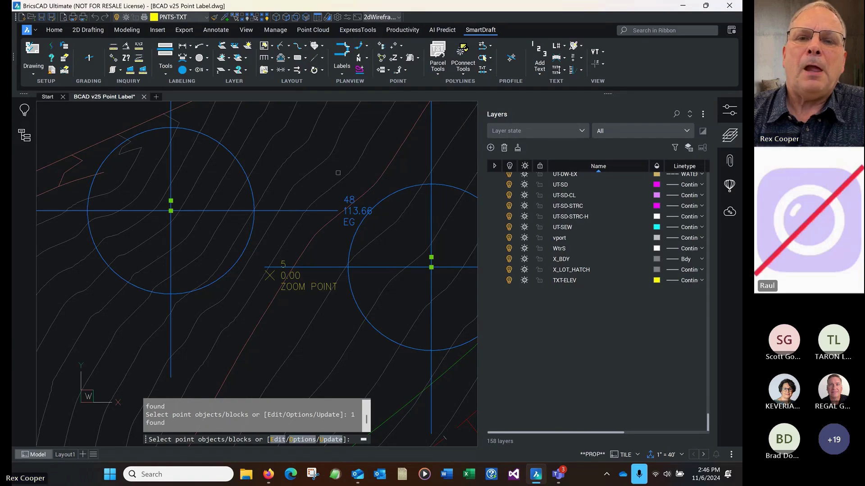
key(Escape)
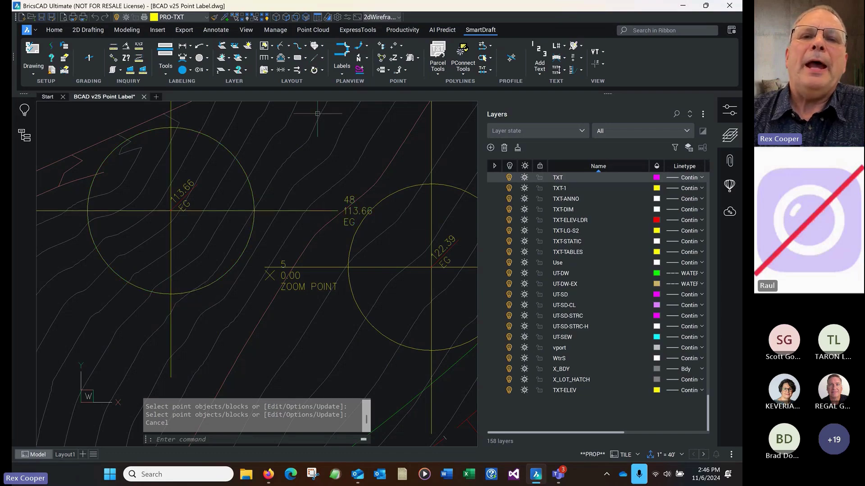
click(120, 71)
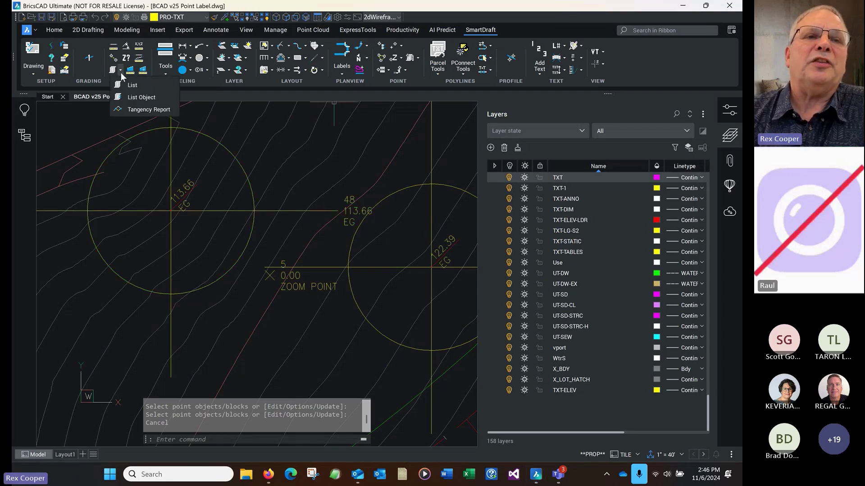
click(230, 96)
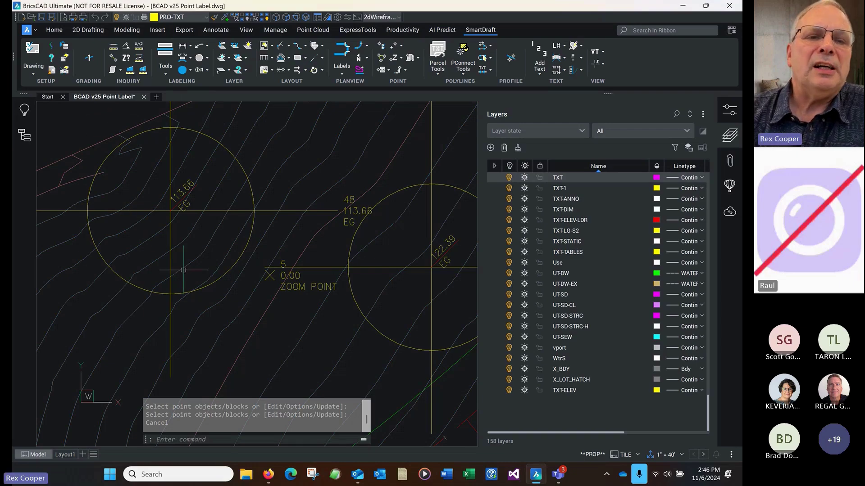
Move the labelled point 48 down-left across the contours, then up to the upper right by its insertion grip, and clear the selection
click(167, 212)
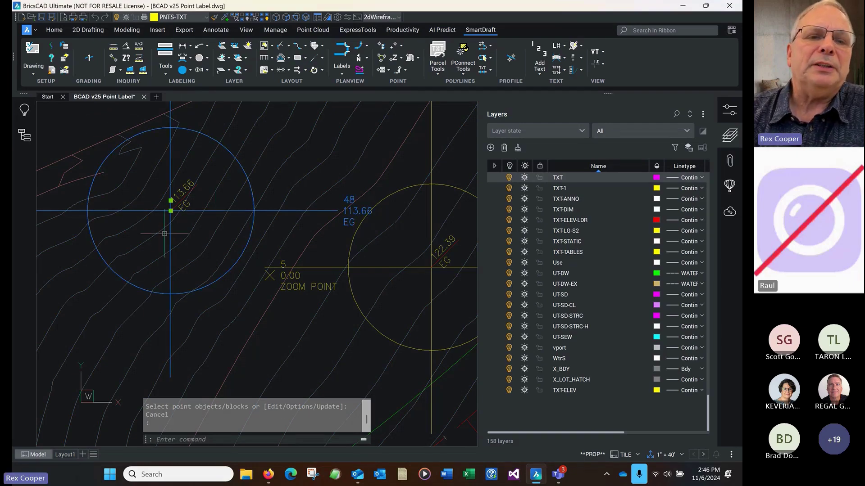
click(170, 211)
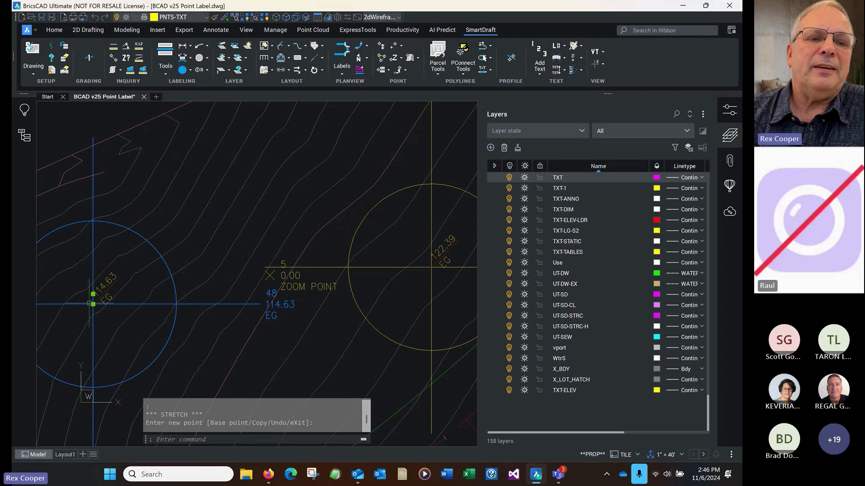
click(93, 304)
click(92, 304)
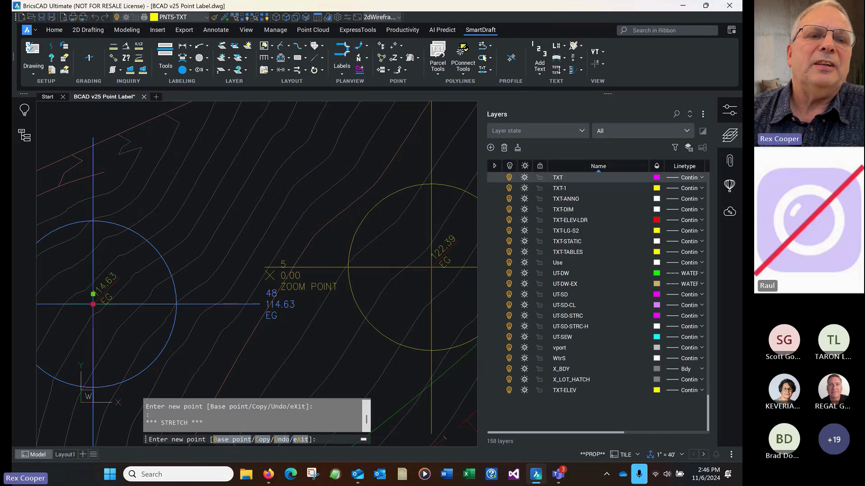
click(197, 184)
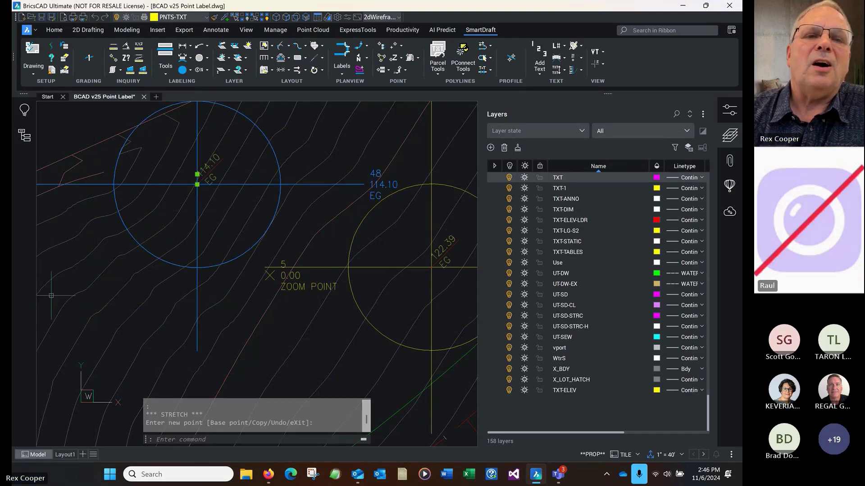
key(Escape)
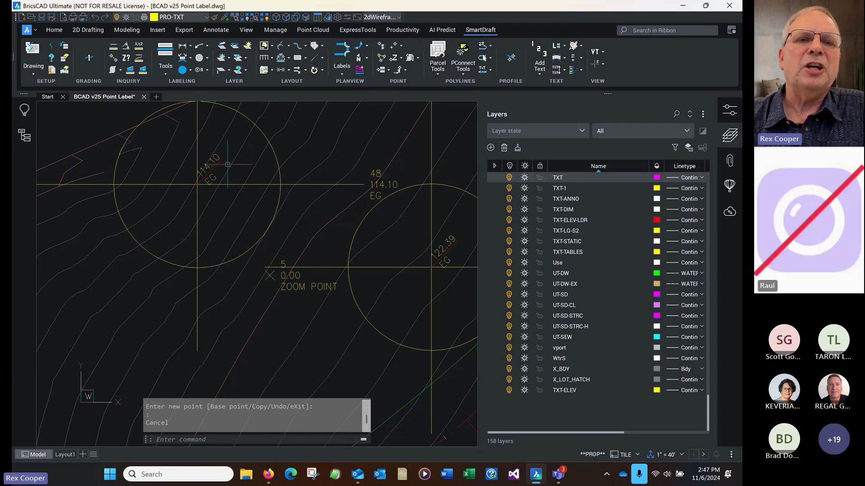
Move the rotated elevation label of point 48 slightly upward, away from its point, by its text grip, and clear the selection
click(210, 169)
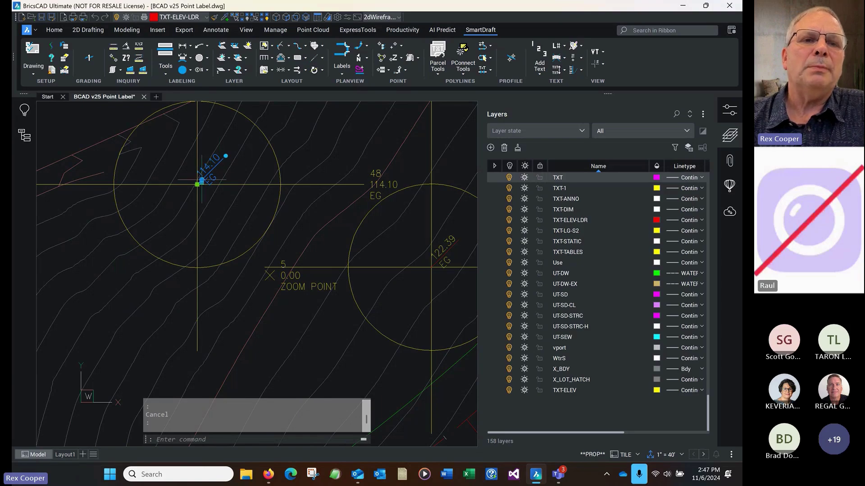
click(202, 181)
click(205, 153)
key(Escape)
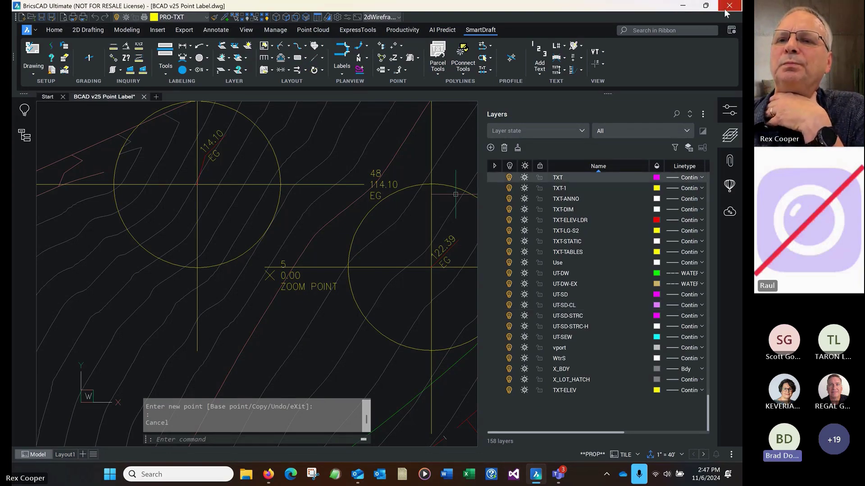
Minimize the drawing program, switch to the Microsoft Teams meeting window and stop sharing the screen
click(683, 6)
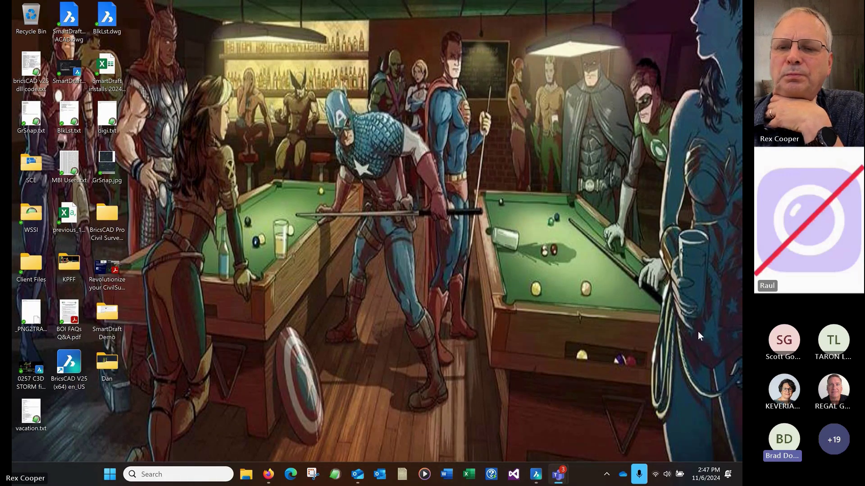
mouse_move(558, 474)
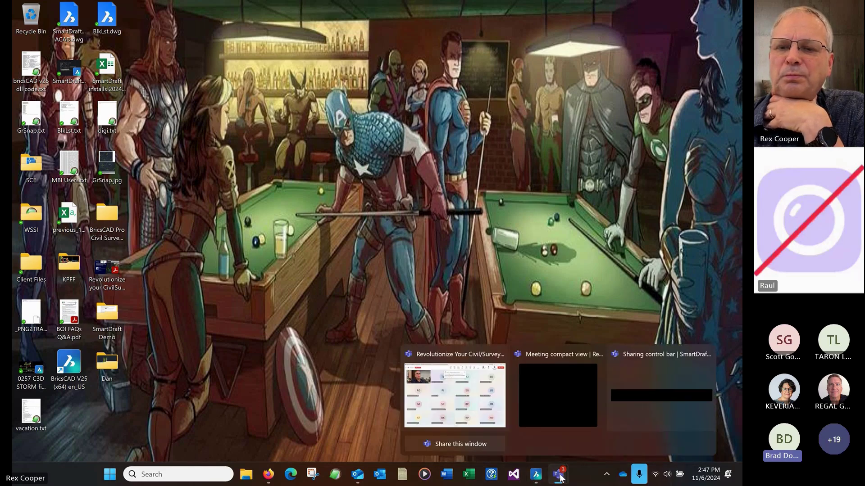
click(484, 381)
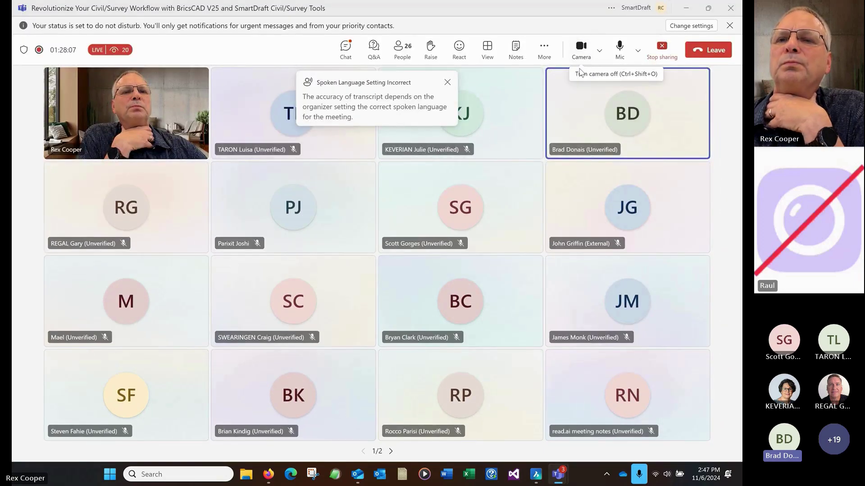
click(659, 49)
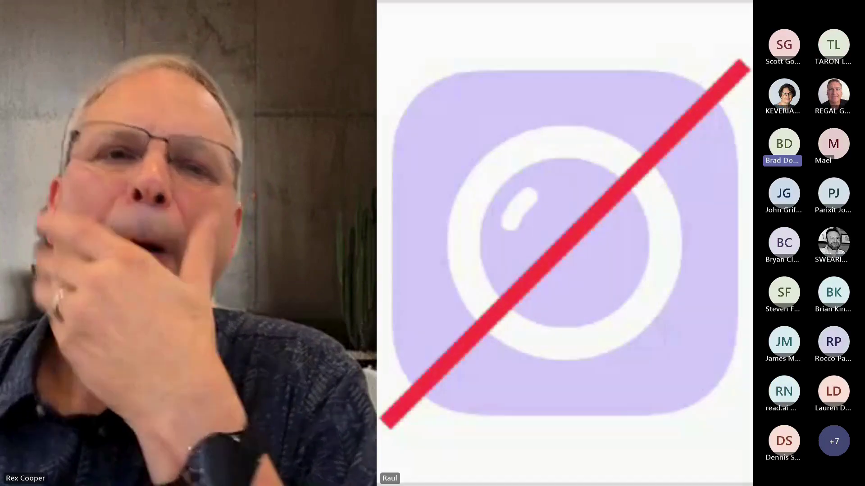